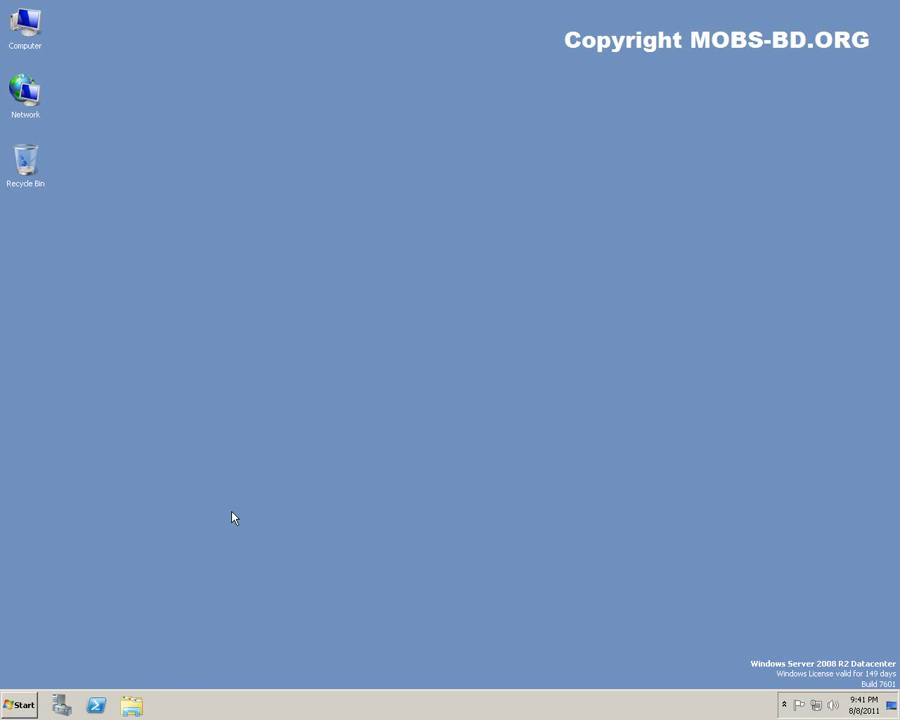
Step: Open Internet Explorer and enlarge its window to fill most of the desktop
{"action": "left_click", "coordinate": [17, 710]}
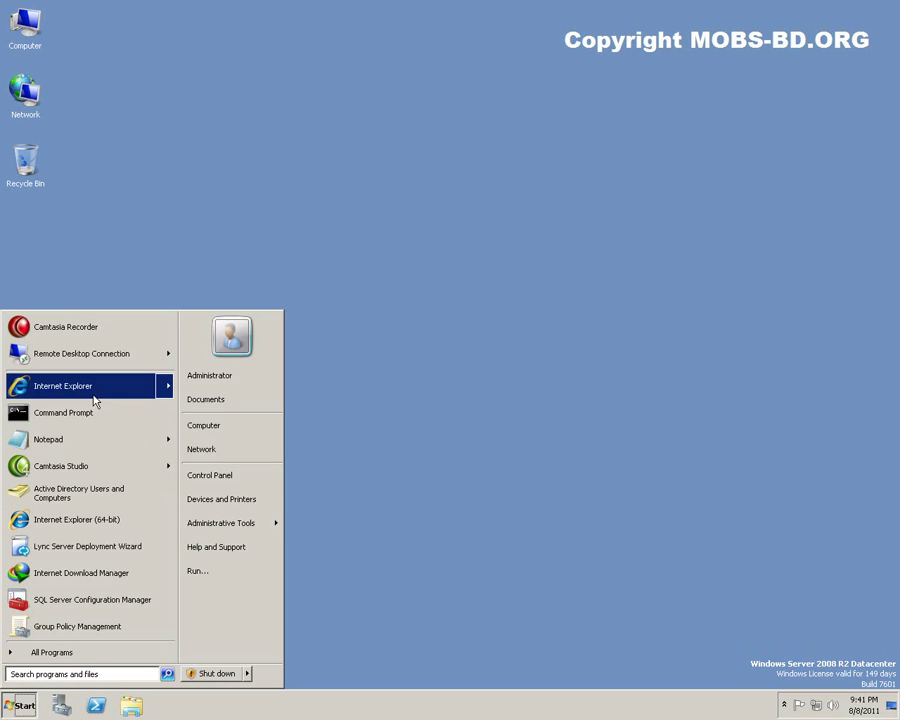
{"action": "left_click", "coordinate": [94, 344]}
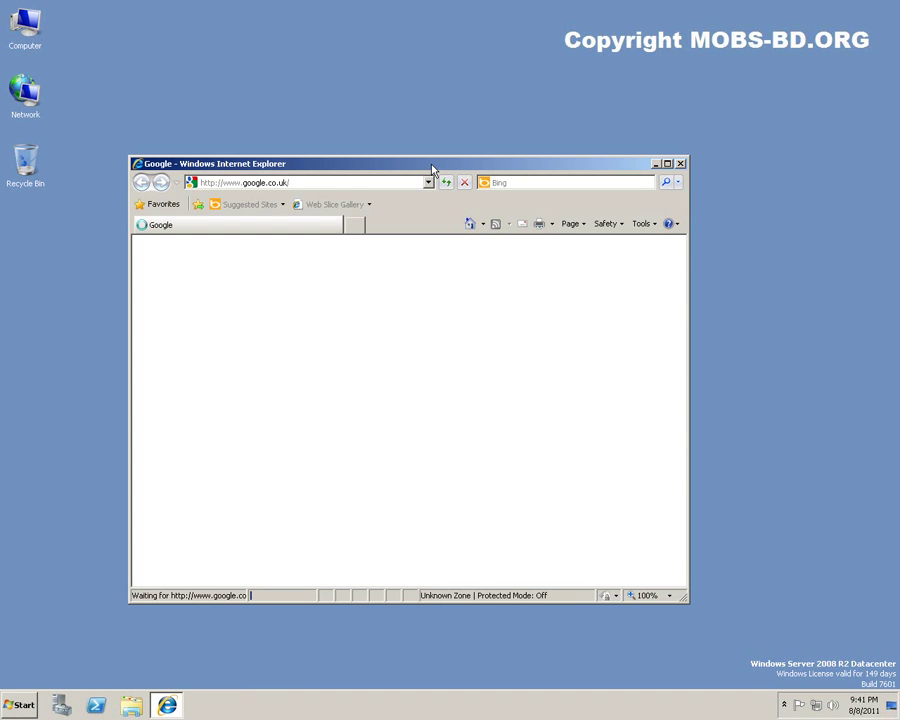
{"action": "left_click_drag", "start_coordinate": [432, 168], "coordinate": [421, 106]}
{"action": "left_click_drag", "start_coordinate": [671, 510], "coordinate": [846, 650]}
Step: Open 192.168.1.1 in a new browser tab and sign in with the router's user name and password
{"action": "left_click", "coordinate": [343, 163]}
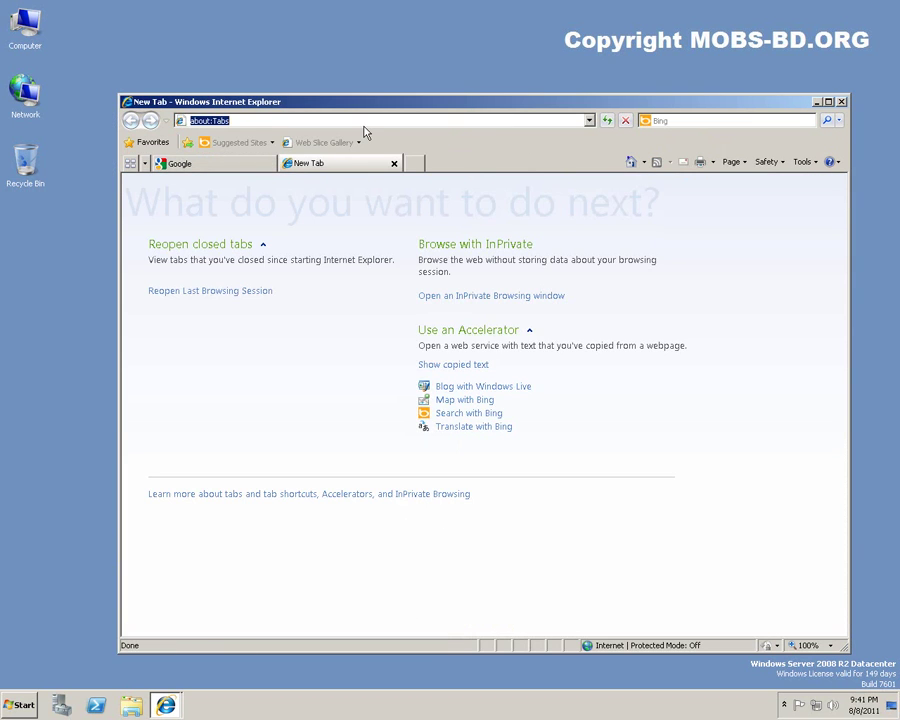
{"action": "type", "text": "192.168"}
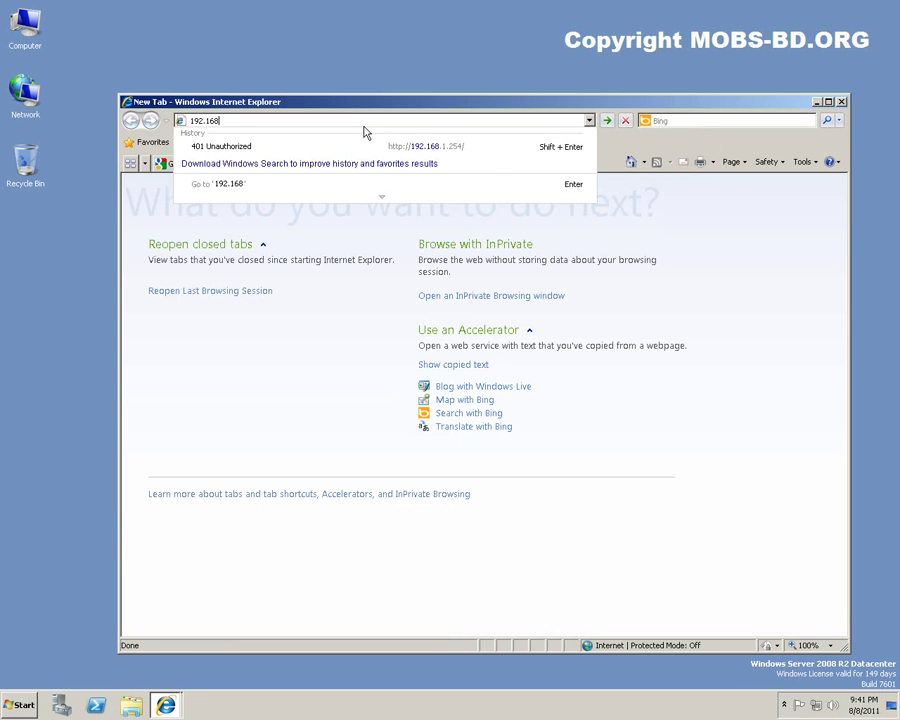
{"action": "type", "text": ".1.1"}
{"action": "key", "text": "Return"}
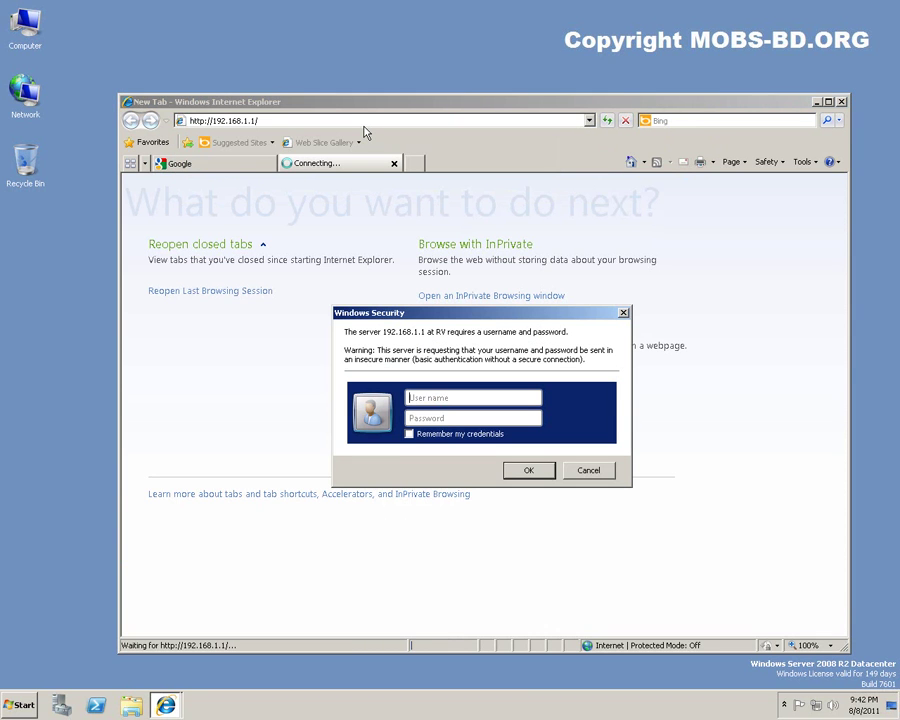
{"action": "type", "text": "admin•••••••••"}
{"action": "key", "text": "Return"}
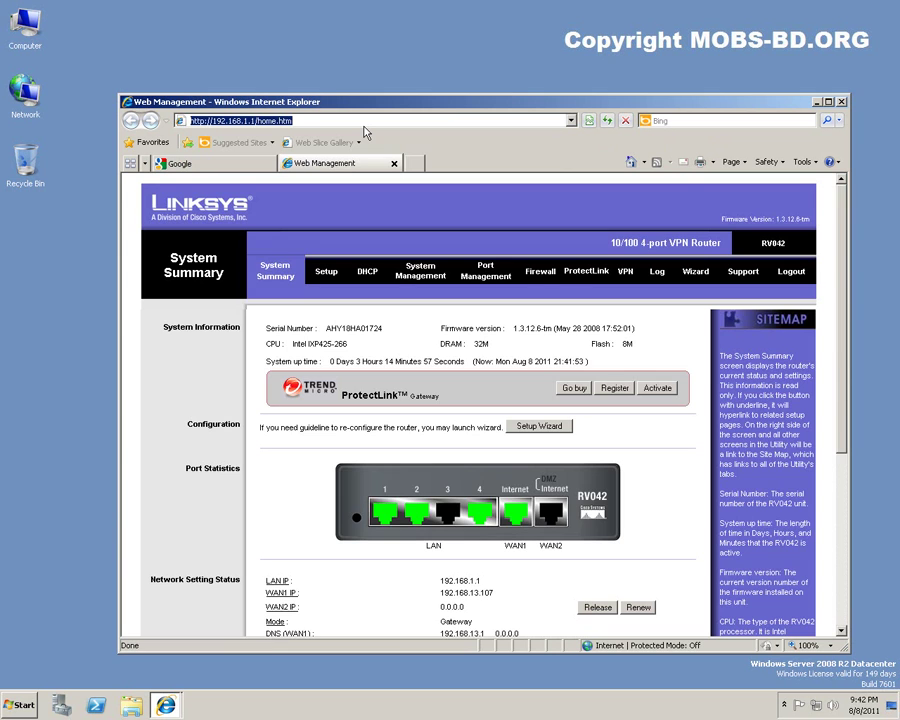
Step: Open 192.168.1.254 in another new tab and sign in to the WRT54G router with its password
{"action": "left_click", "coordinate": [415, 166]}
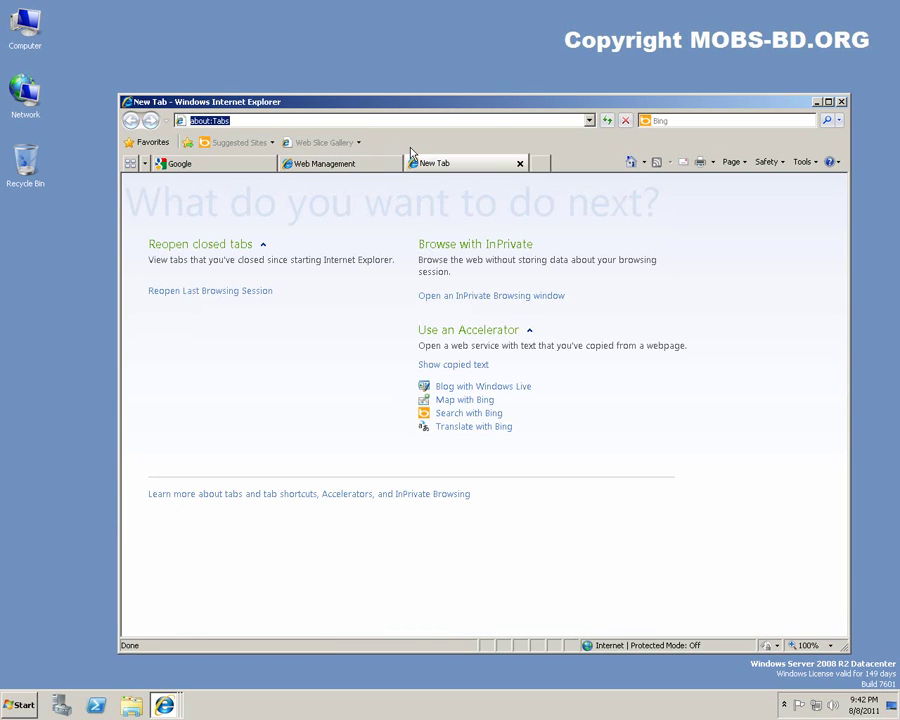
{"action": "type", "text": "192."}
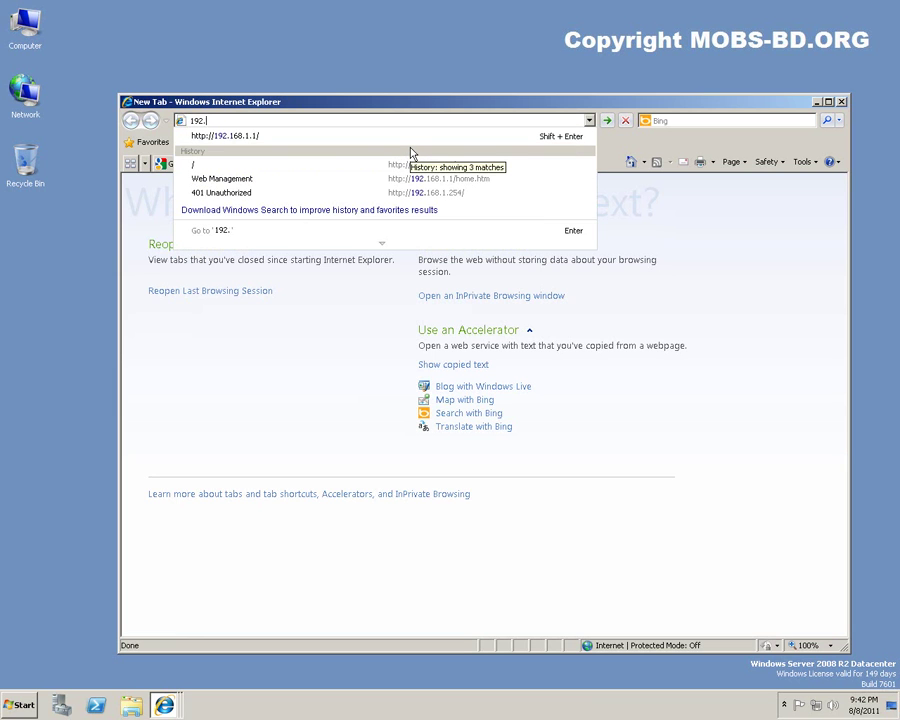
{"action": "type", "text": "168.1.254"}
{"action": "left_click", "coordinate": [410, 147]}
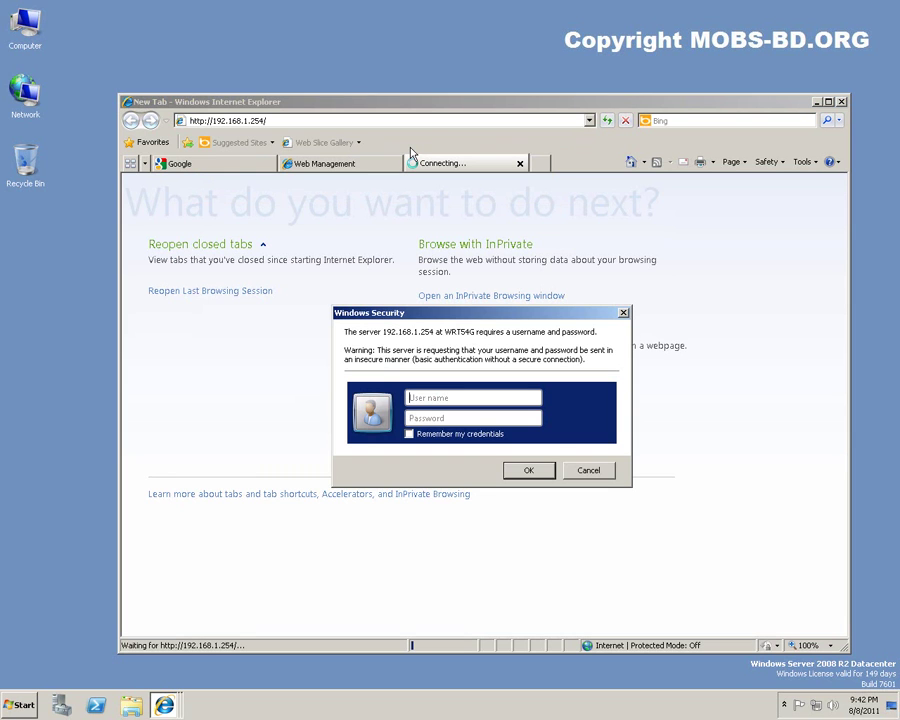
{"action": "type", "text": "********"}
{"action": "key", "text": "Return"}
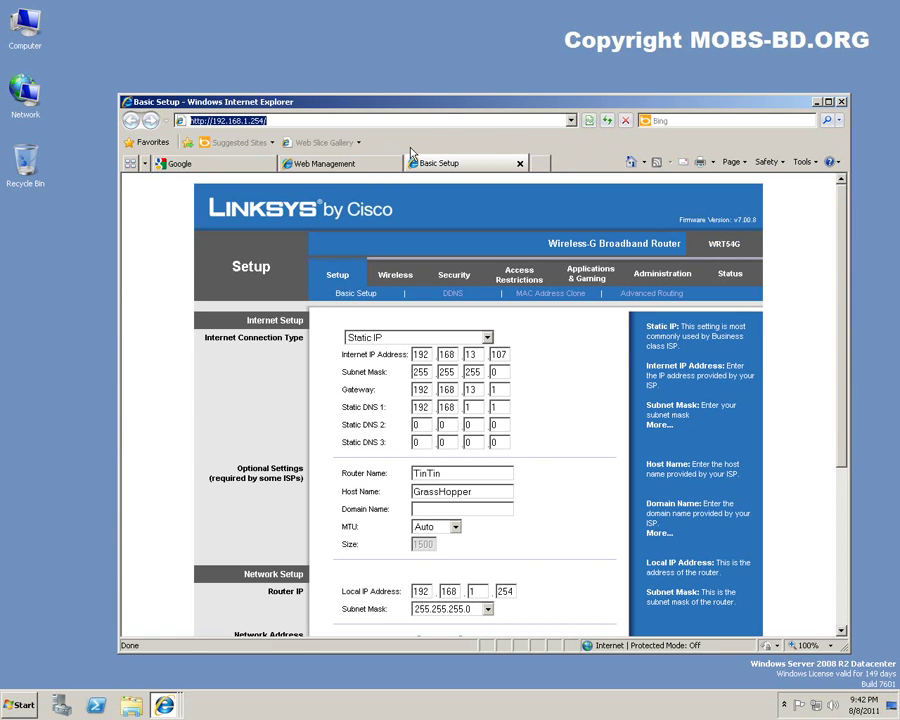
Step: Enlarge the browser window further and examine the firmware version and model on the 192.168.1.1 router's System Summary page
{"action": "left_click_drag", "start_coordinate": [118, 95], "coordinate": [82, 54]}
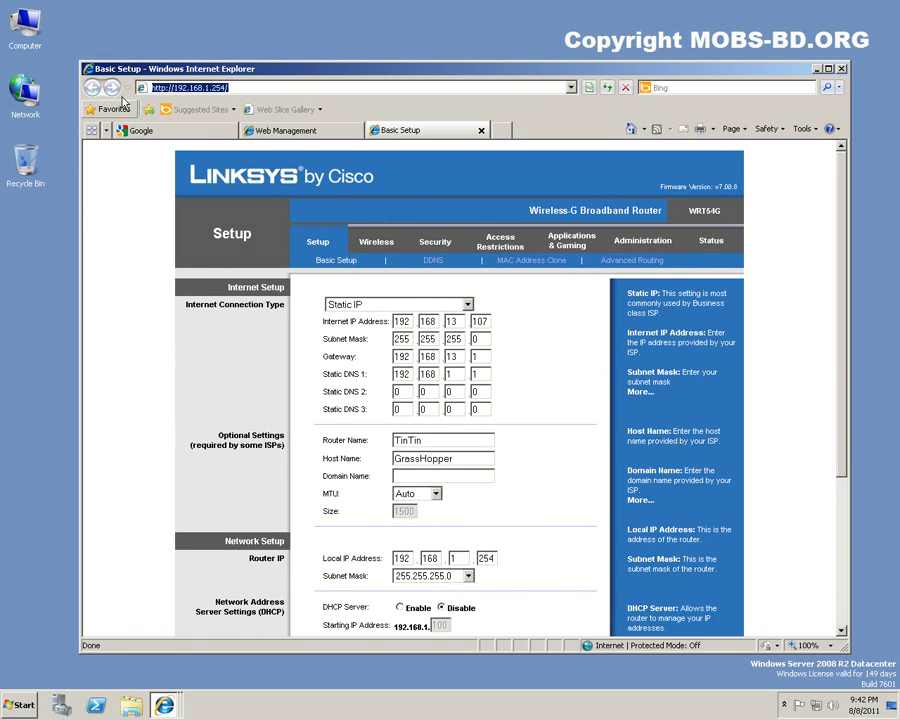
{"action": "left_click", "coordinate": [294, 132]}
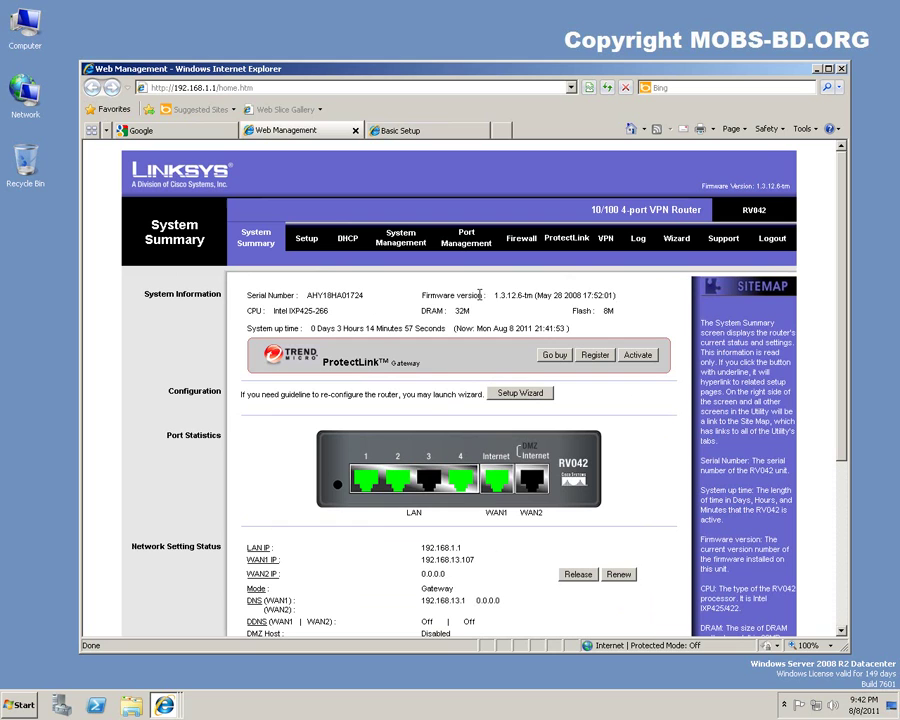
{"action": "left_click_drag", "start_coordinate": [494, 295], "coordinate": [624, 293]}
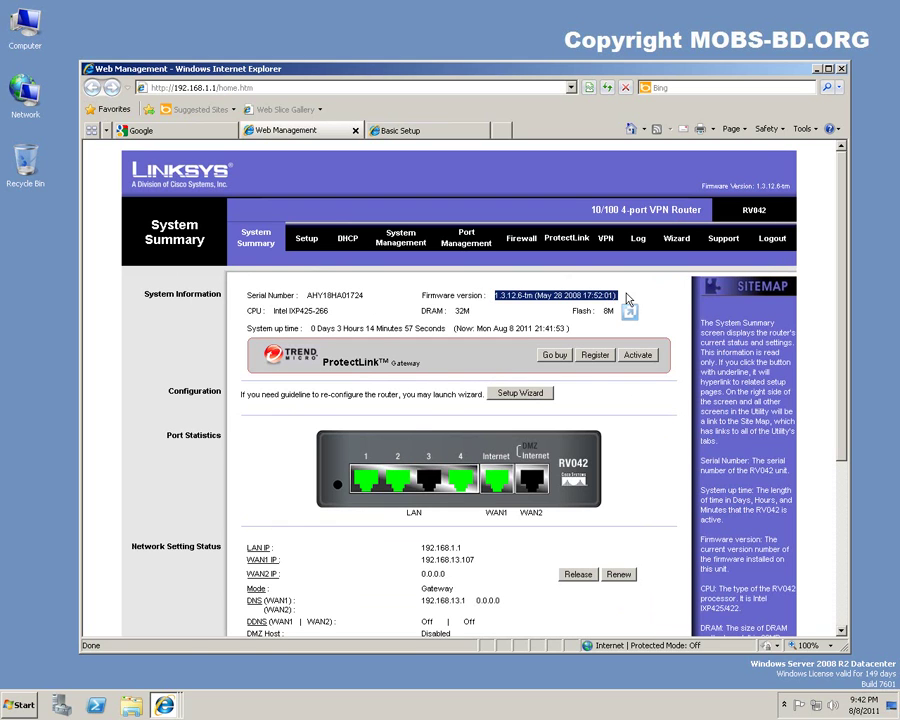
{"action": "left_click", "coordinate": [640, 300]}
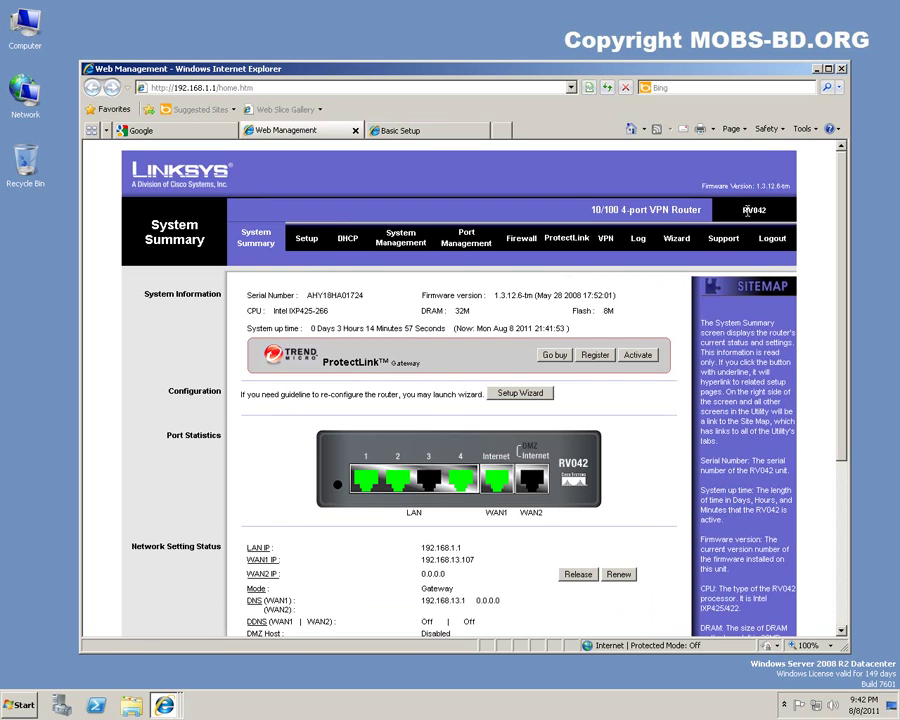
{"action": "left_click_drag", "start_coordinate": [743, 210], "coordinate": [767, 218]}
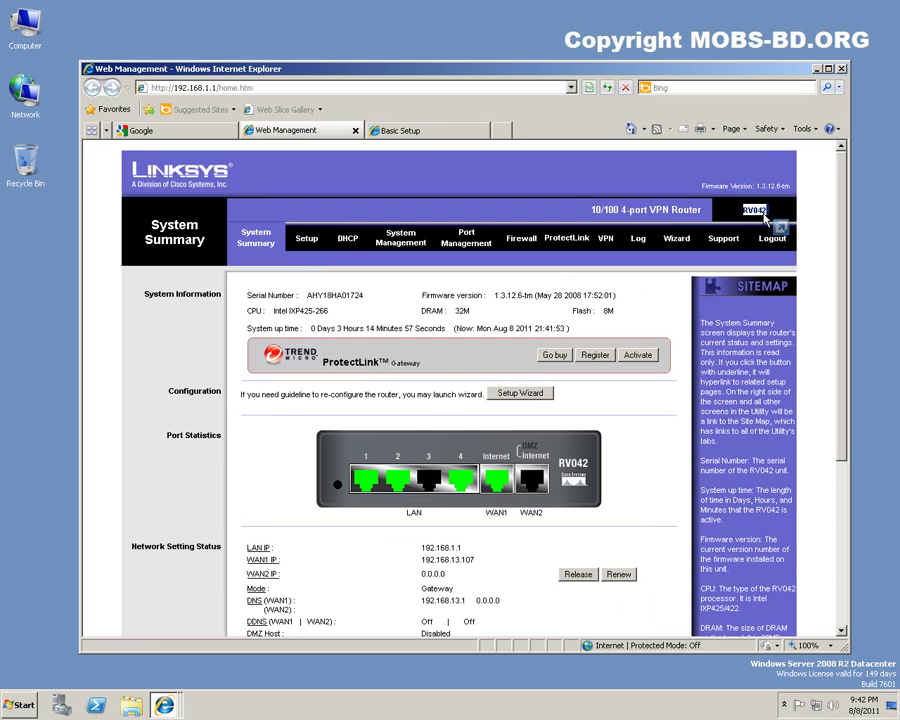
{"action": "left_click", "coordinate": [540, 150]}
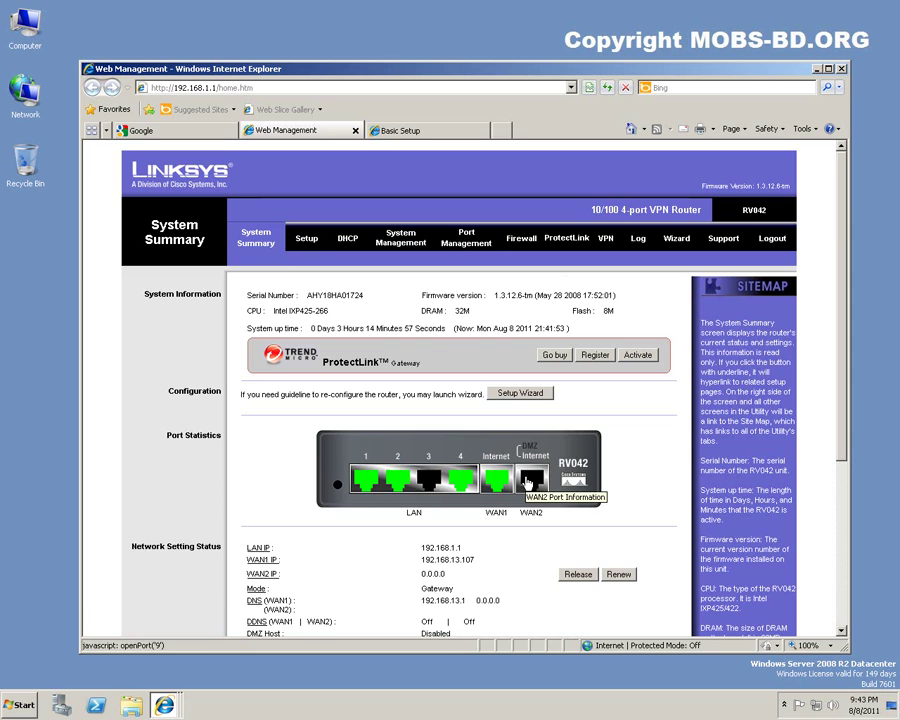
Step: Review the port statistics and the network, firewall and VPN status on the System Summary page
{"action": "scroll", "coordinate": [628, 478], "scroll_direction": "down", "scroll_amount": 3}
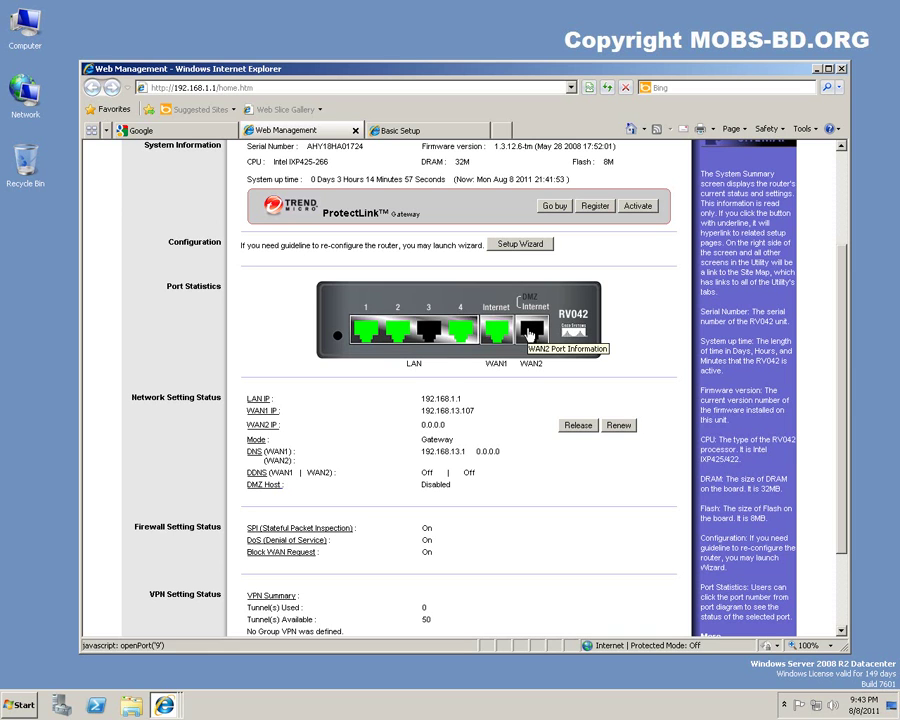
{"action": "scroll", "coordinate": [637, 318], "scroll_direction": "down", "scroll_amount": 2}
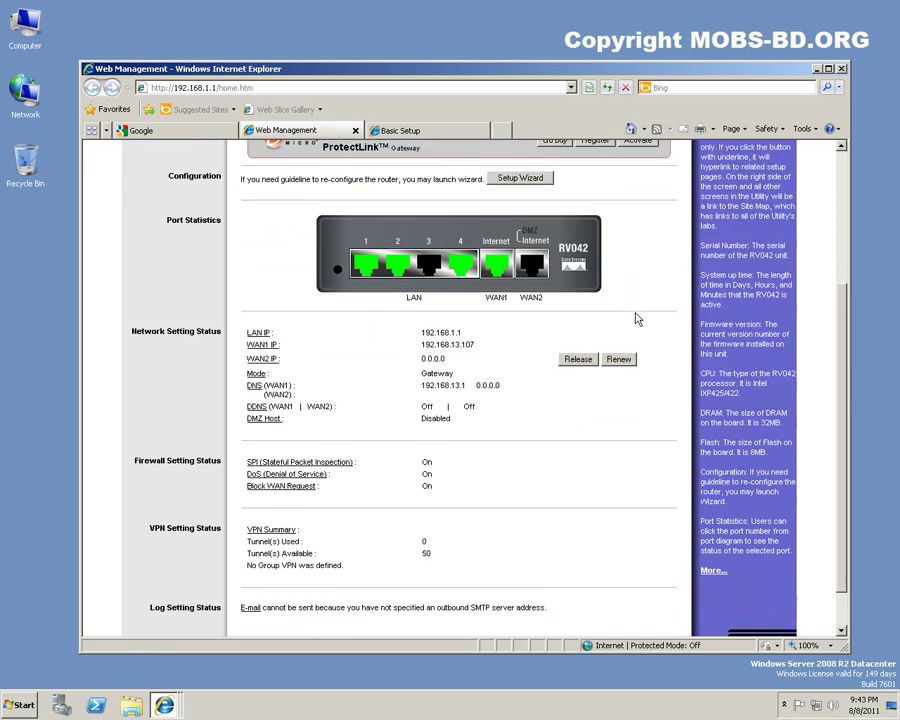
{"action": "scroll", "coordinate": [637, 318], "scroll_direction": "down", "scroll_amount": 1}
{"action": "scroll", "coordinate": [596, 277], "scroll_direction": "up", "scroll_amount": 5}
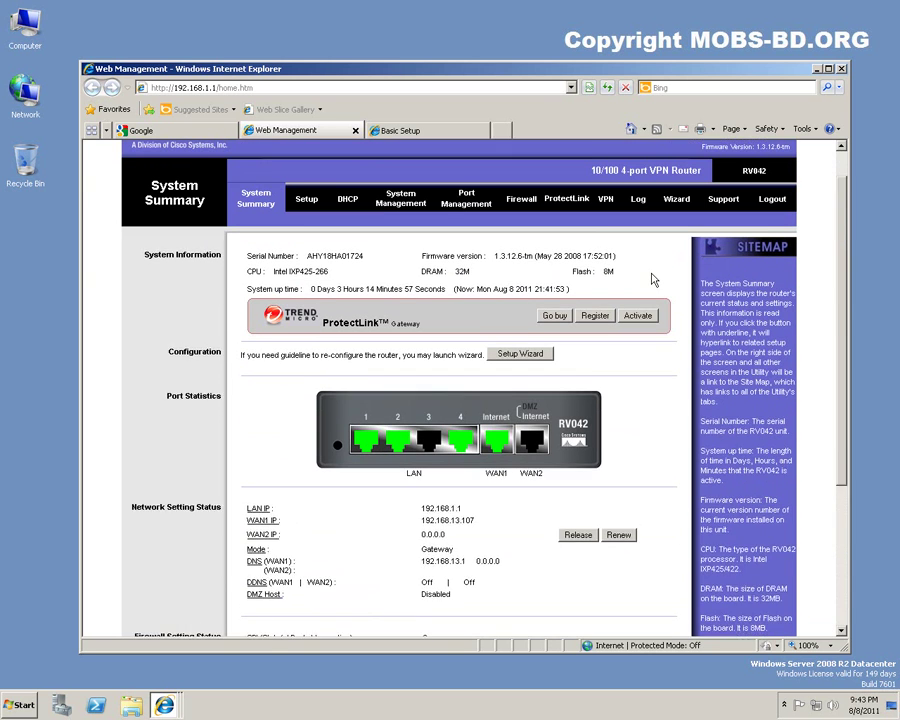
{"action": "scroll", "coordinate": [652, 280], "scroll_direction": "up", "scroll_amount": 1}
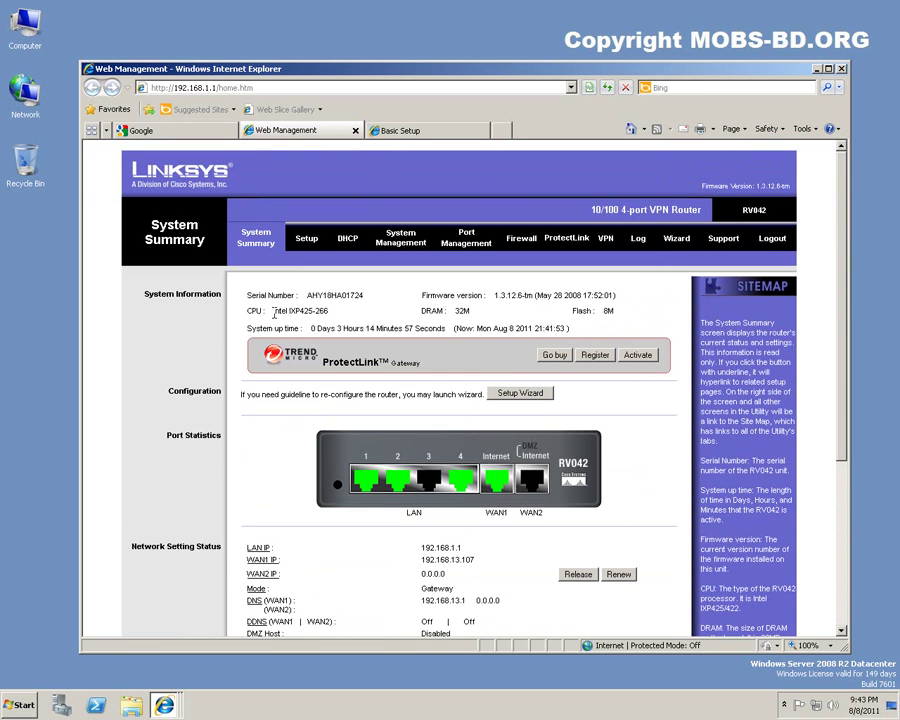
Step: Examine the router's CPU, DRAM, flash and firmware details, and look over the rest of the System Summary page
{"action": "left_click_drag", "start_coordinate": [275, 313], "coordinate": [332, 318]}
{"action": "left_click", "coordinate": [333, 317]}
{"action": "double_click", "coordinate": [458, 311]}
{"action": "left_click_drag", "start_coordinate": [462, 312], "coordinate": [626, 318]}
{"action": "double_click", "coordinate": [607, 311]}
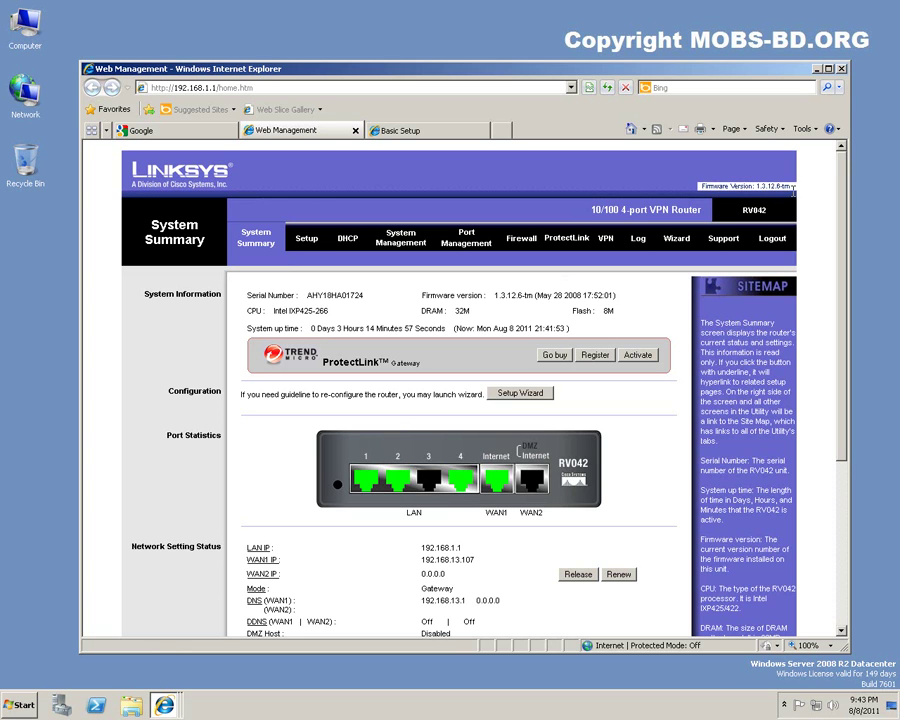
{"action": "left_click_drag", "start_coordinate": [700, 186], "coordinate": [790, 190]}
{"action": "left_click", "coordinate": [738, 185]}
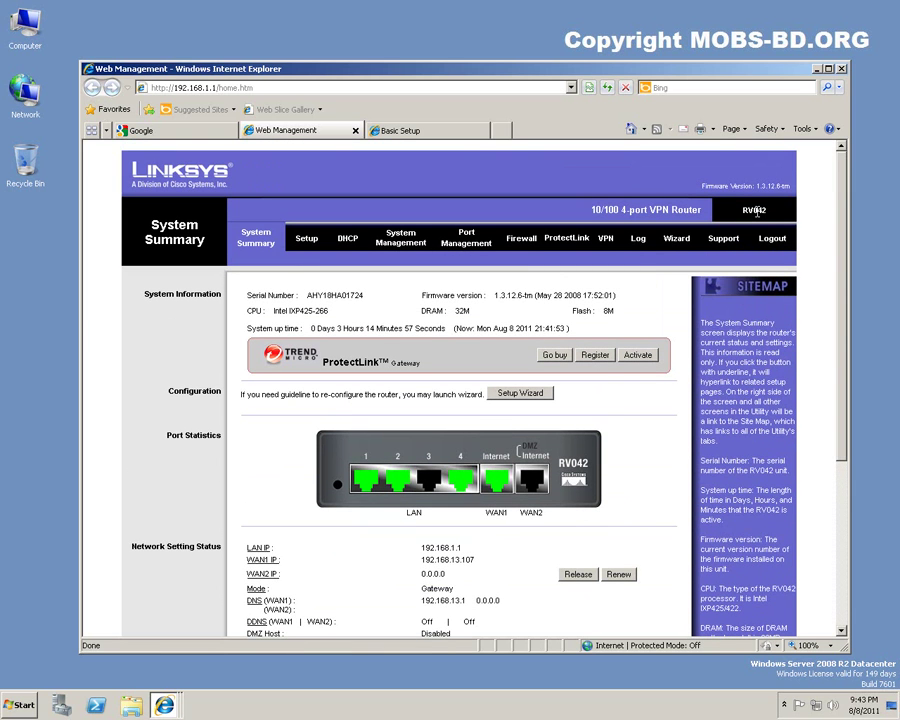
{"action": "scroll", "coordinate": [615, 506], "scroll_direction": "down", "scroll_amount": 5}
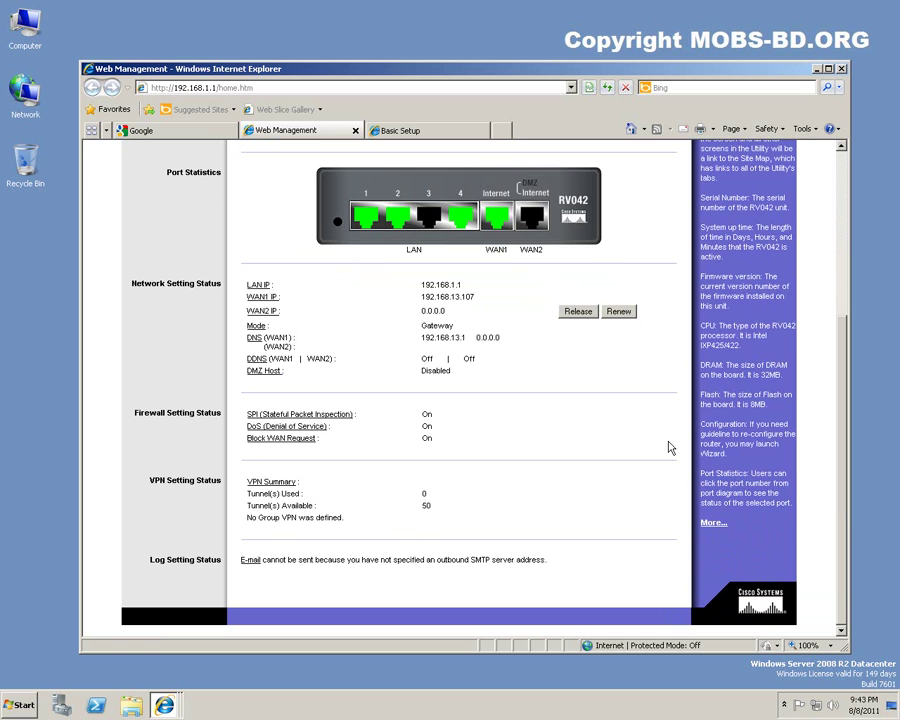
{"action": "scroll", "coordinate": [551, 498], "scroll_direction": "up", "scroll_amount": 5}
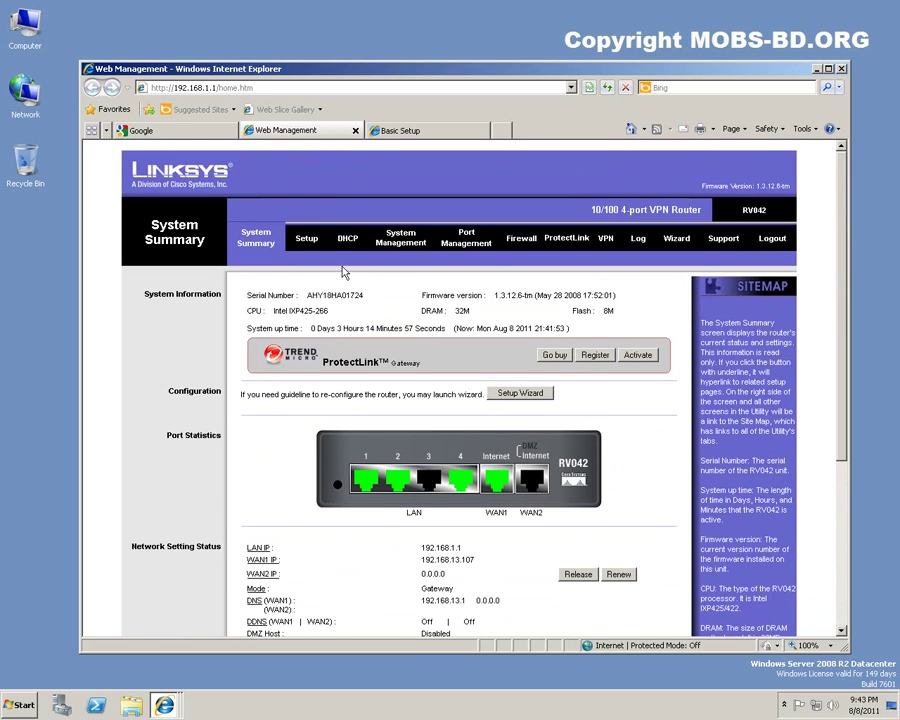
Step: Open the RV042's network setup page and examine the host name, LAN device IP address and WAN1 static IP settings
{"action": "left_click", "coordinate": [306, 240]}
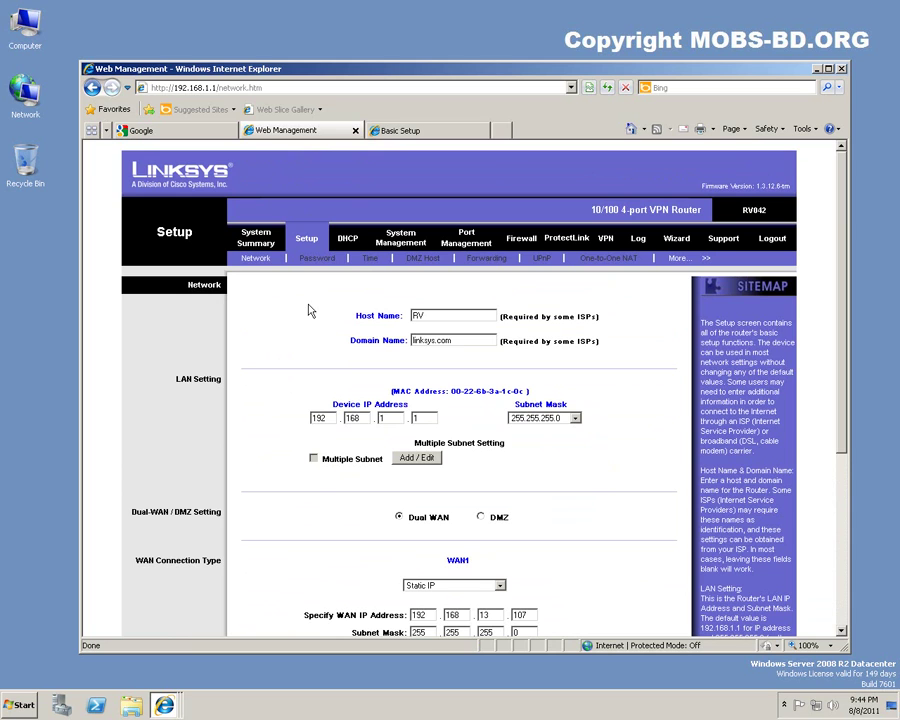
{"action": "double_click", "coordinate": [458, 318]}
{"action": "left_click", "coordinate": [438, 316]}
{"action": "scroll", "coordinate": [255, 356], "scroll_direction": "down", "scroll_amount": 3}
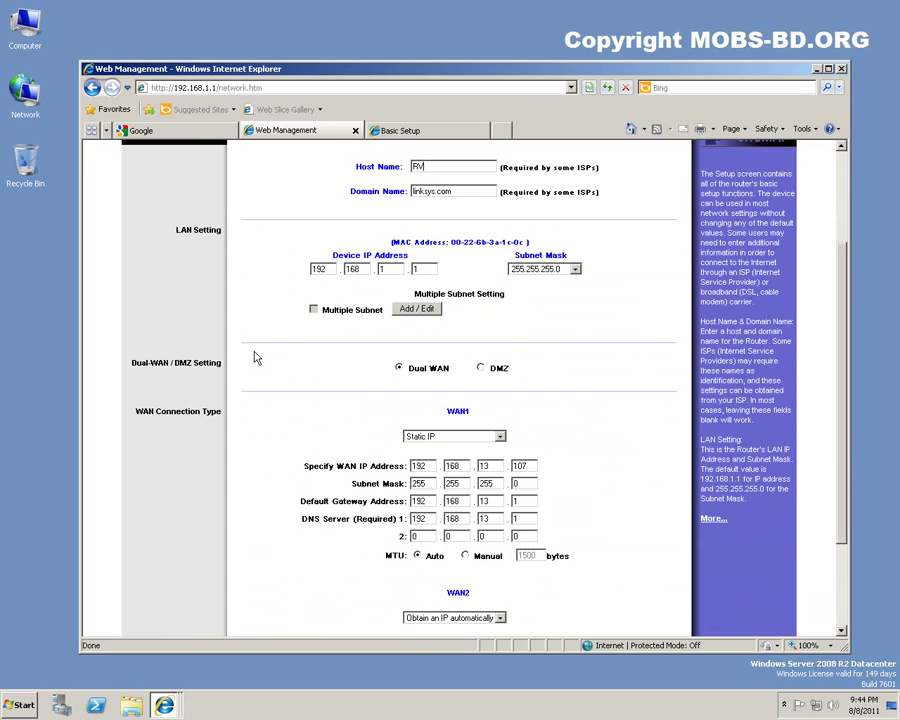
{"action": "double_click", "coordinate": [416, 270]}
{"action": "double_click", "coordinate": [393, 270]}
{"action": "scroll", "coordinate": [560, 313], "scroll_direction": "down", "scroll_amount": 3}
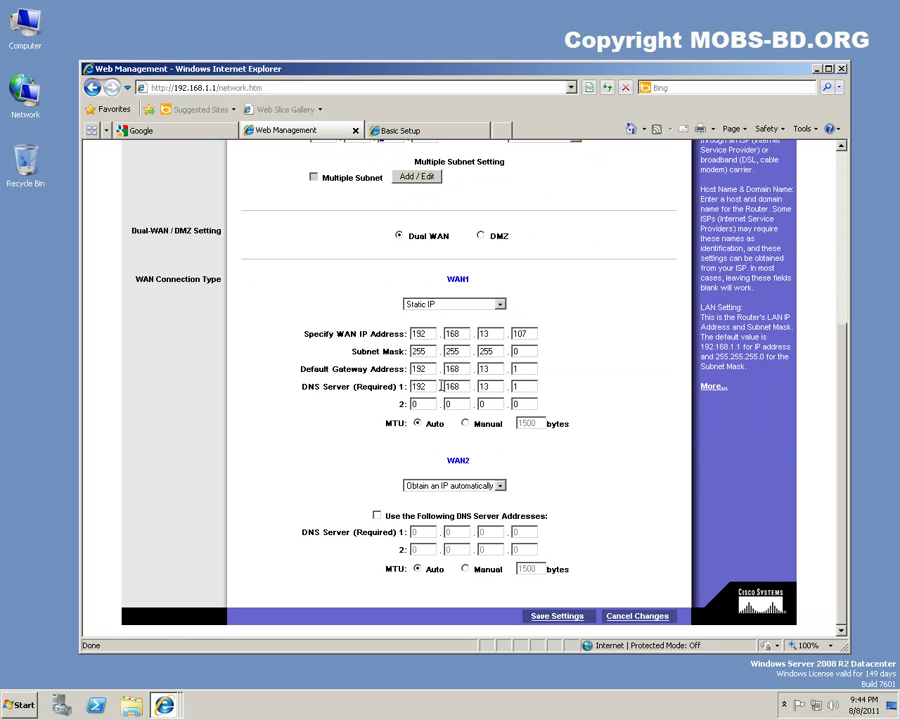
{"action": "double_click", "coordinate": [530, 349]}
{"action": "left_click", "coordinate": [473, 288]}
{"action": "scroll", "coordinate": [588, 418], "scroll_direction": "up", "scroll_amount": 3}
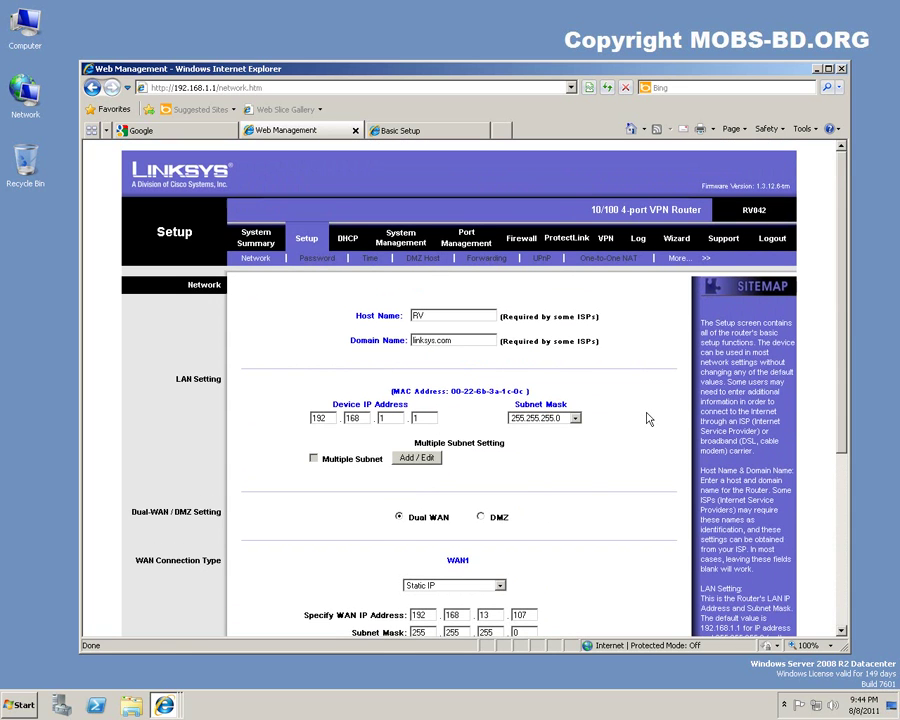
Step: Check the WAN ports on the System Summary, and return to the network setup page to examine the WAN2 connection types
{"action": "left_click", "coordinate": [255, 234]}
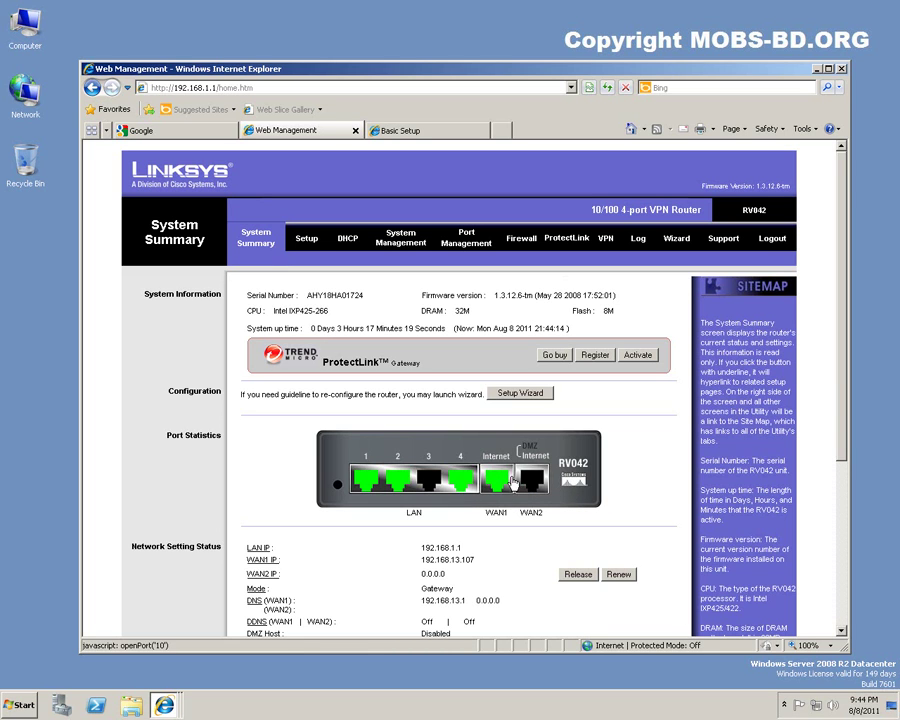
{"action": "left_click", "coordinate": [306, 238]}
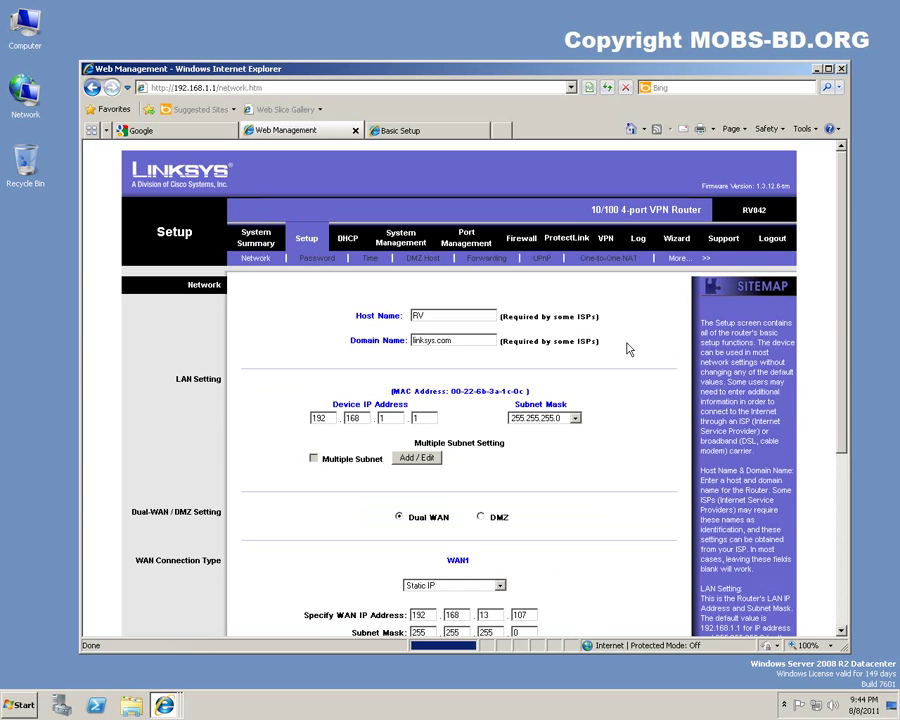
{"action": "scroll", "coordinate": [648, 358], "scroll_direction": "down", "scroll_amount": 3}
{"action": "scroll", "coordinate": [648, 358], "scroll_direction": "down", "scroll_amount": 1}
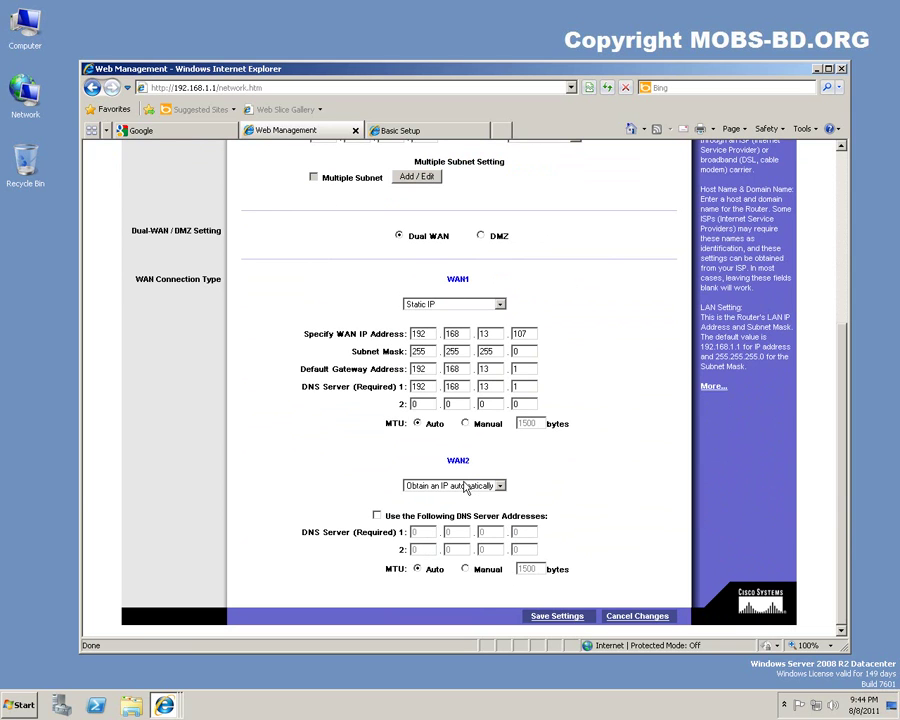
{"action": "left_click", "coordinate": [461, 488]}
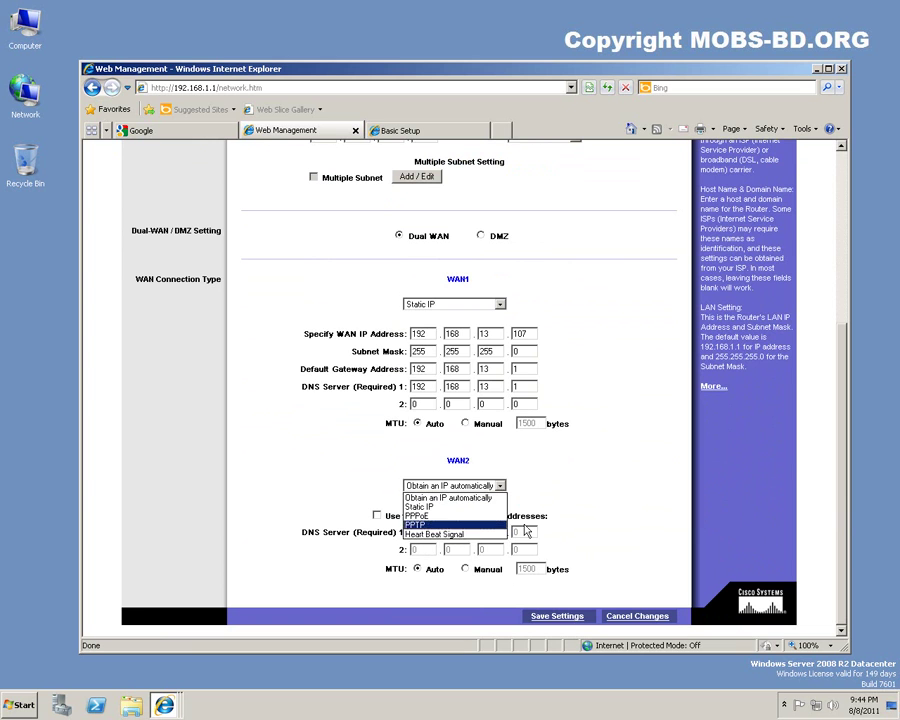
{"action": "left_click", "coordinate": [558, 553]}
{"action": "scroll", "coordinate": [617, 498], "scroll_direction": "up", "scroll_amount": 1}
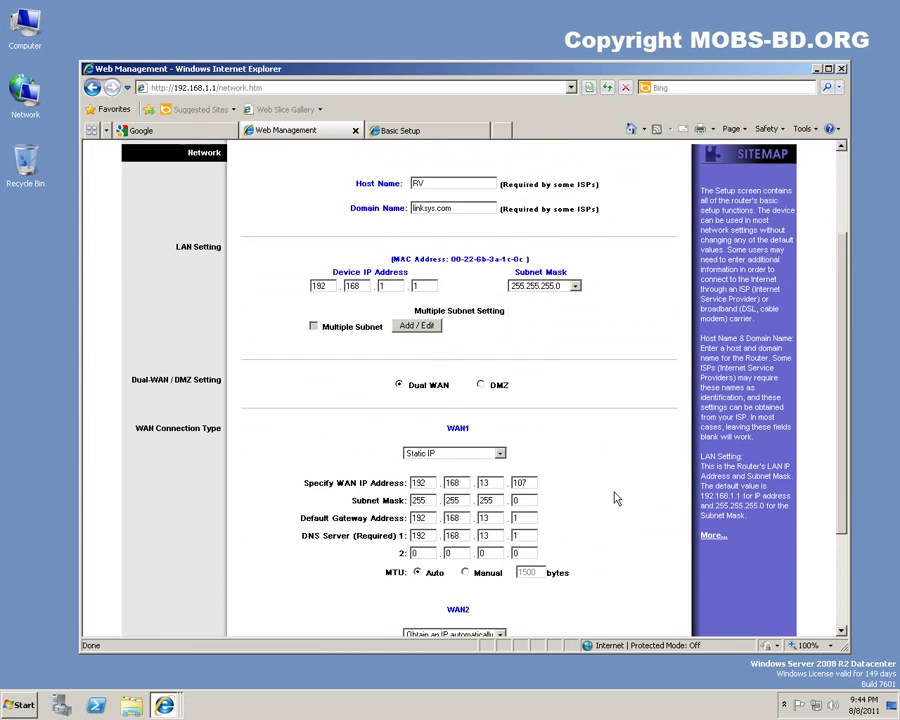
{"action": "scroll", "coordinate": [616, 498], "scroll_direction": "up", "scroll_amount": 1}
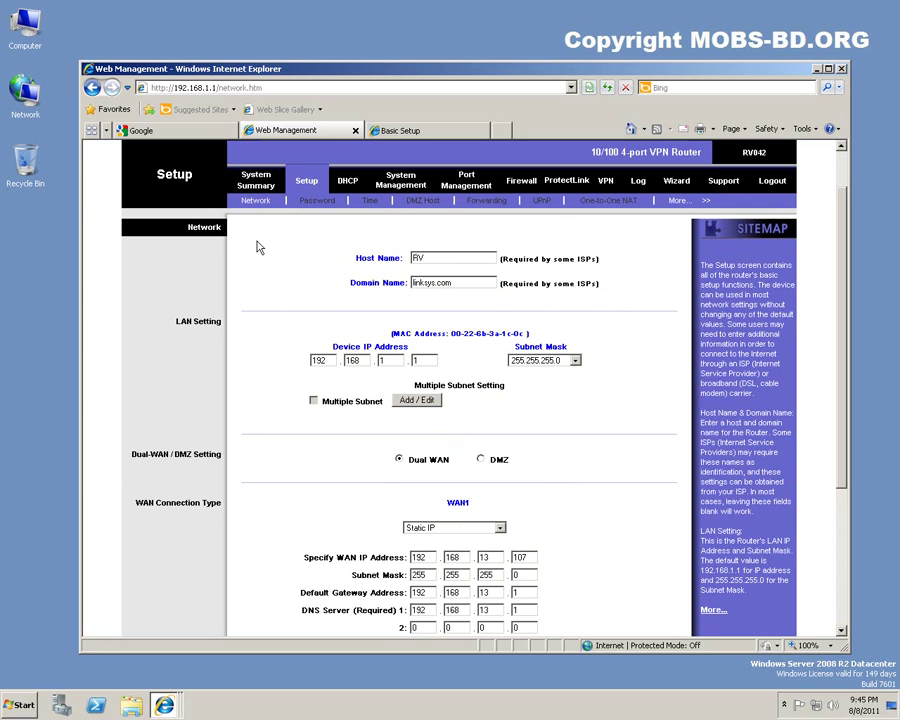
{"action": "scroll", "coordinate": [270, 266], "scroll_direction": "down", "scroll_amount": 3}
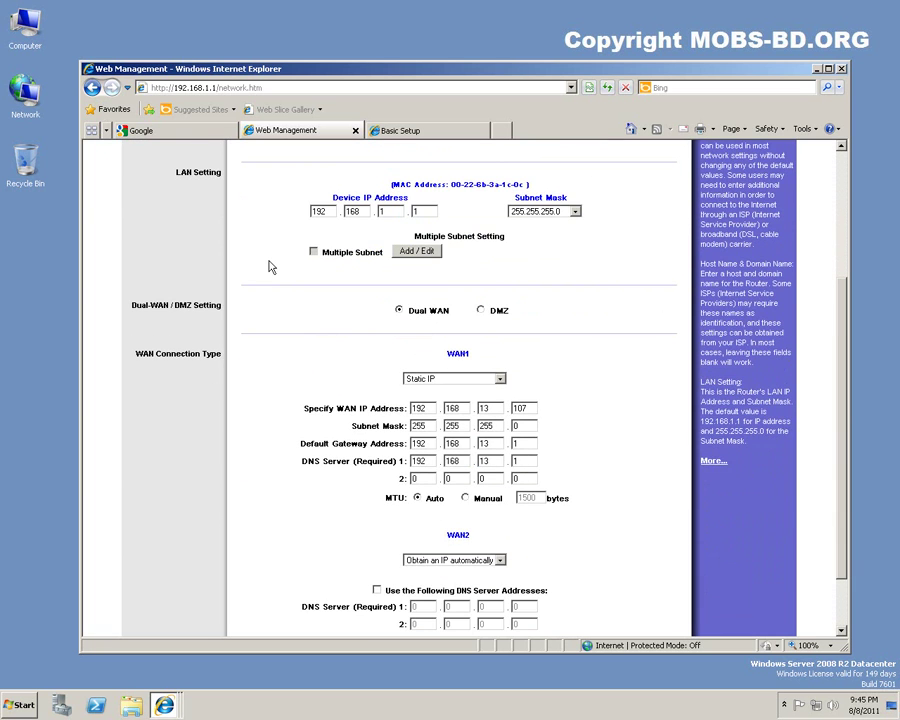
Step: Review the LAN, Dual-WAN and WAN connection settings on the network setup page, making the browser window taller
{"action": "scroll", "coordinate": [270, 266], "scroll_direction": "down", "scroll_amount": 2}
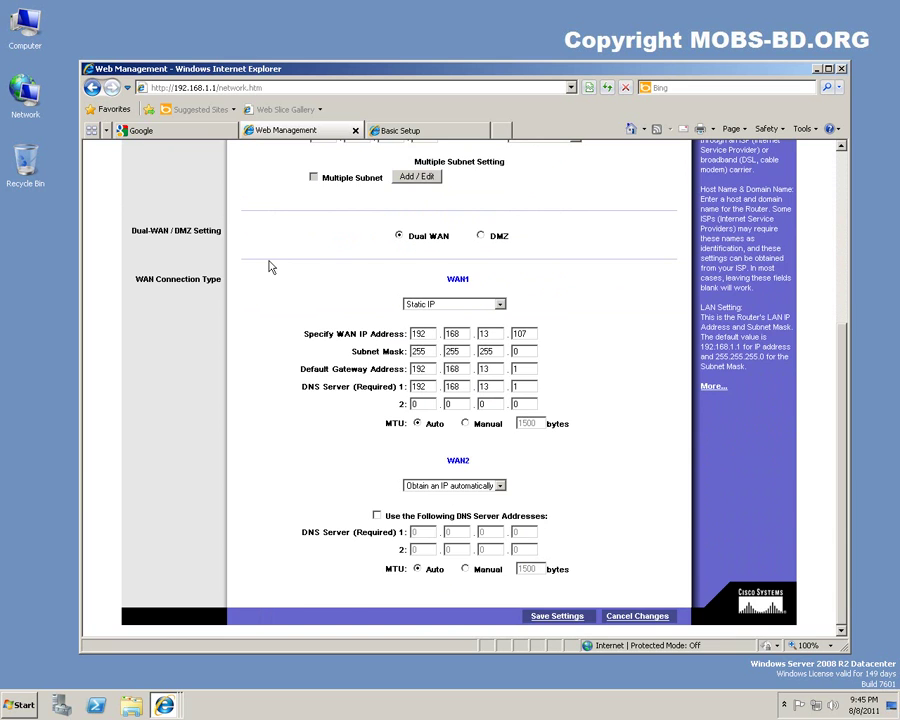
{"action": "scroll", "coordinate": [270, 266], "scroll_direction": "up", "scroll_amount": 6}
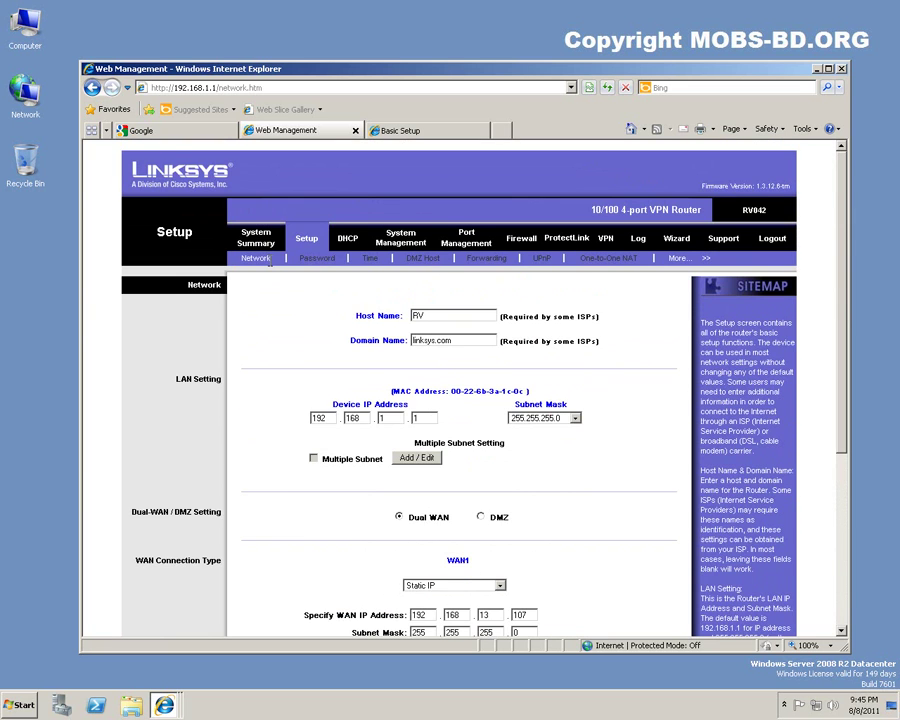
{"action": "scroll", "coordinate": [270, 266], "scroll_direction": "down", "scroll_amount": 2}
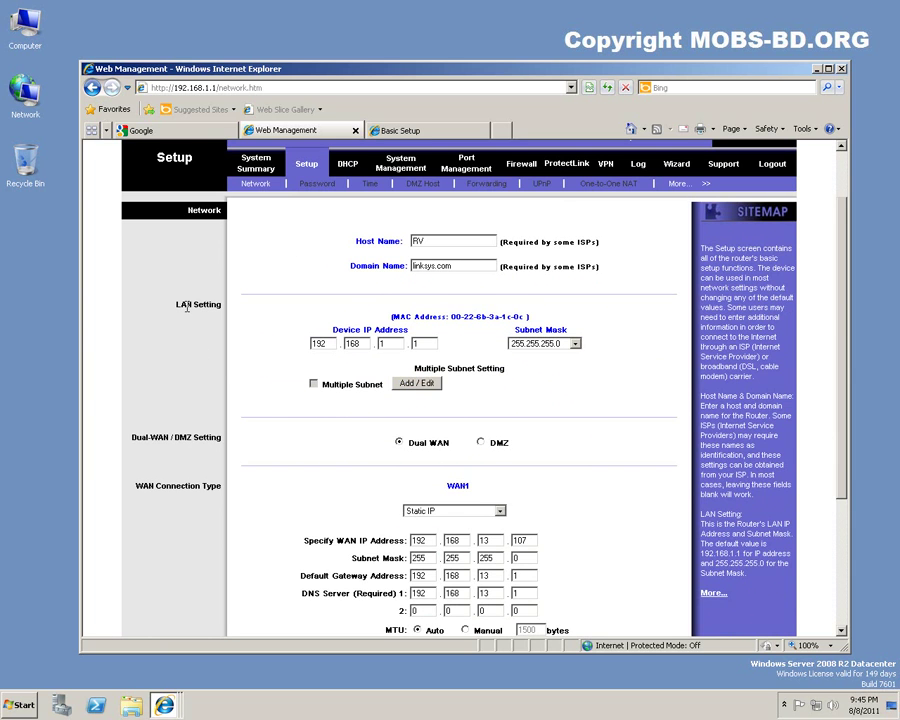
{"action": "scroll", "coordinate": [186, 307], "scroll_direction": "down", "scroll_amount": 5}
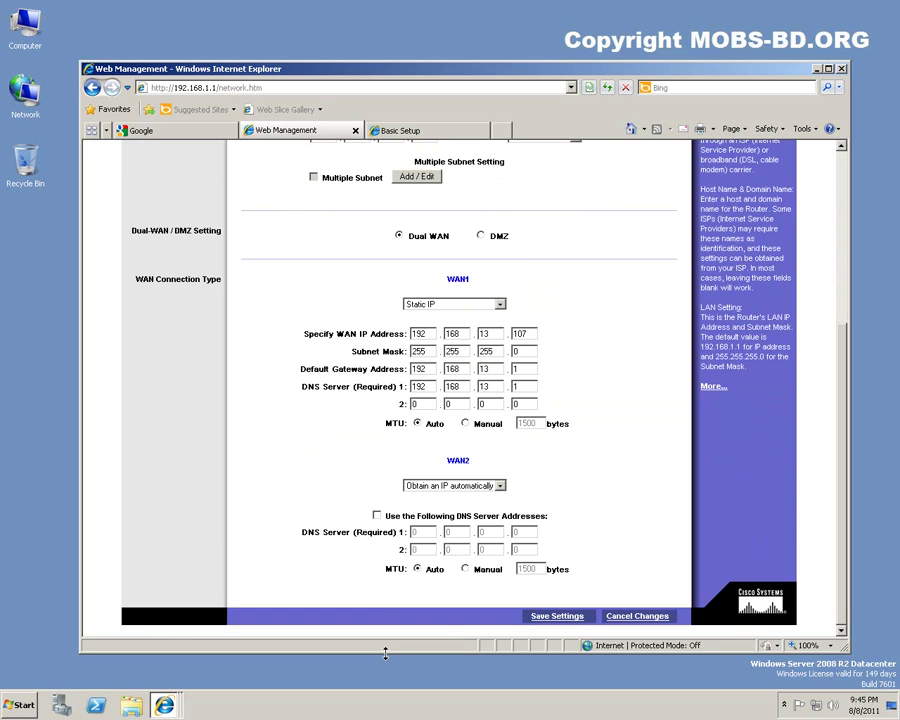
{"action": "left_click_drag", "start_coordinate": [387, 651], "coordinate": [388, 682]}
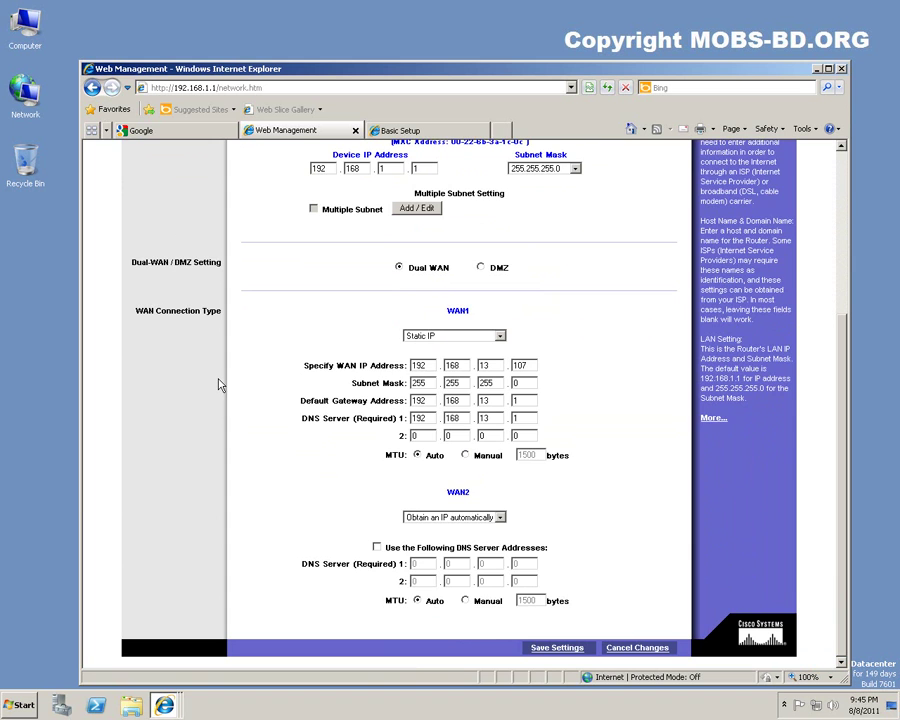
{"action": "scroll", "coordinate": [222, 385], "scroll_direction": "up", "scroll_amount": 2}
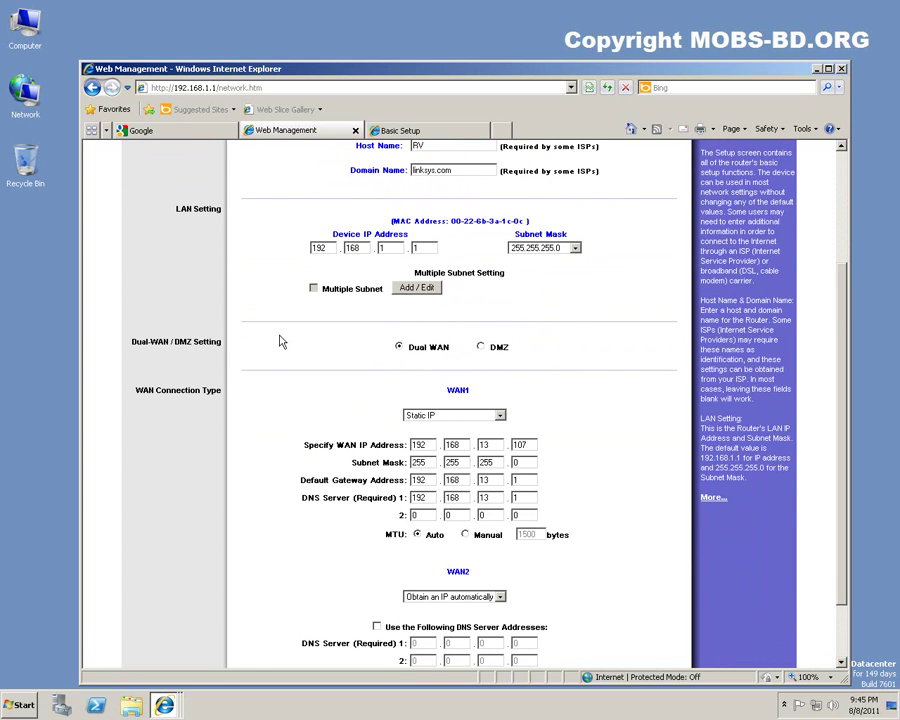
{"action": "scroll", "coordinate": [337, 337], "scroll_direction": "up", "scroll_amount": 3}
Step: Look through the Password, Time, DMZ Host, Forwarding, UPnP and One-to-One NAT setup pages
{"action": "left_click", "coordinate": [325, 249]}
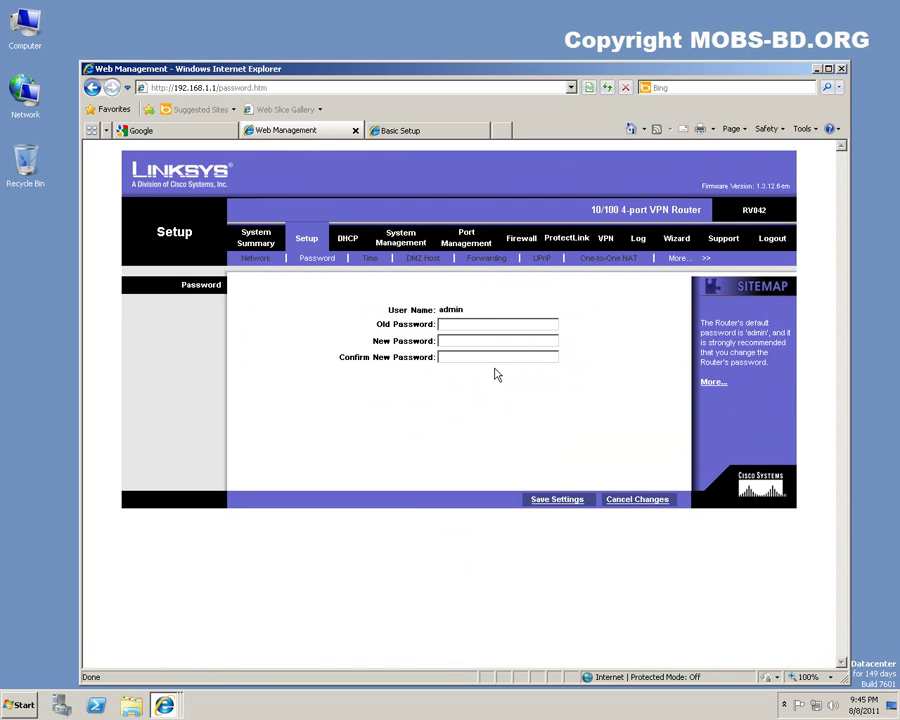
{"action": "left_click", "coordinate": [371, 260]}
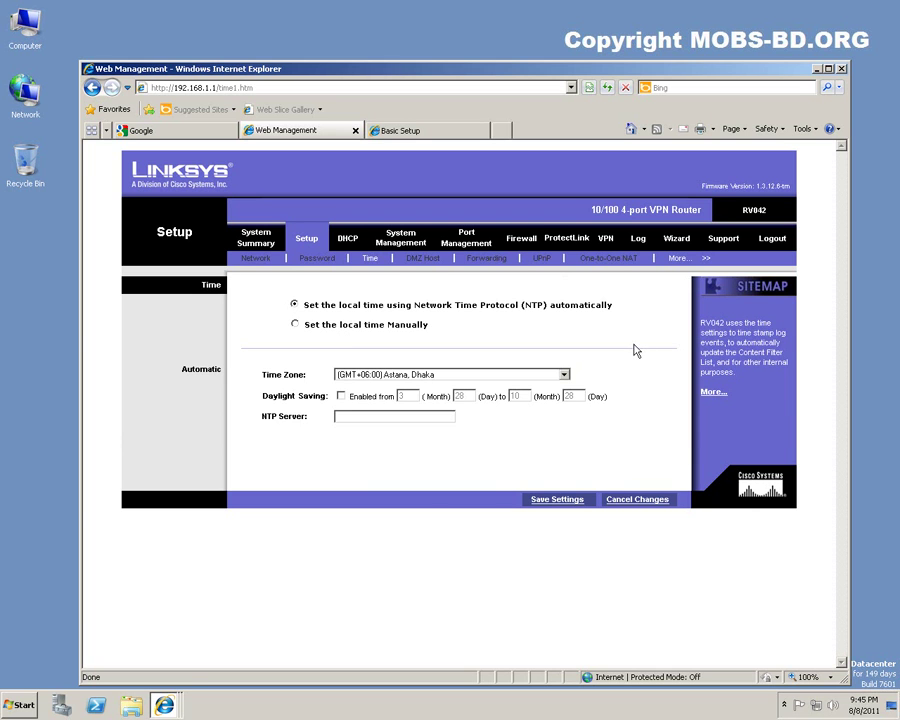
{"action": "left_click", "coordinate": [423, 259]}
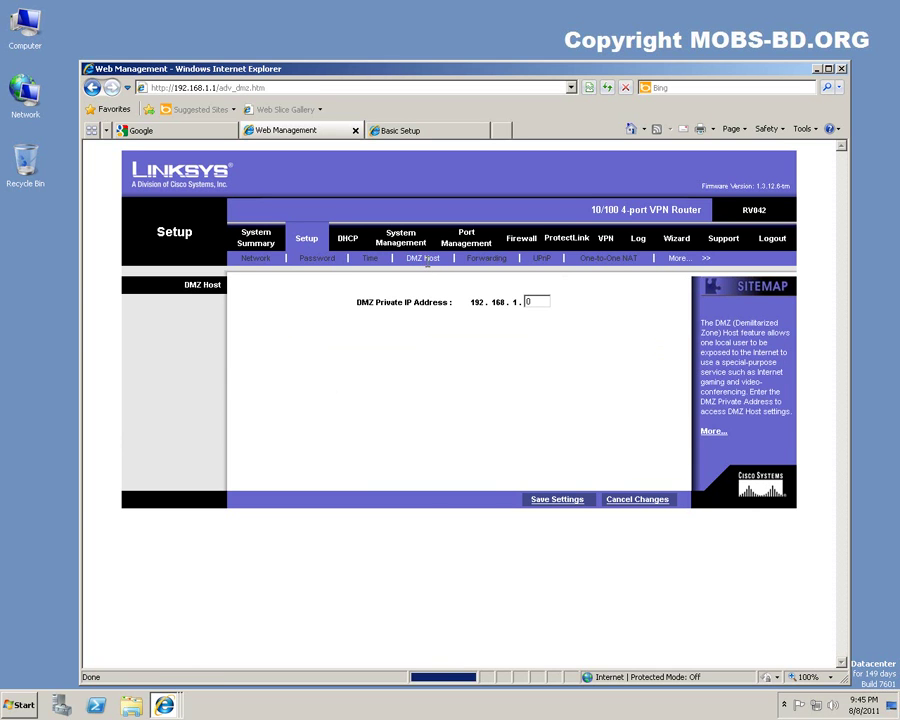
{"action": "left_click", "coordinate": [487, 261]}
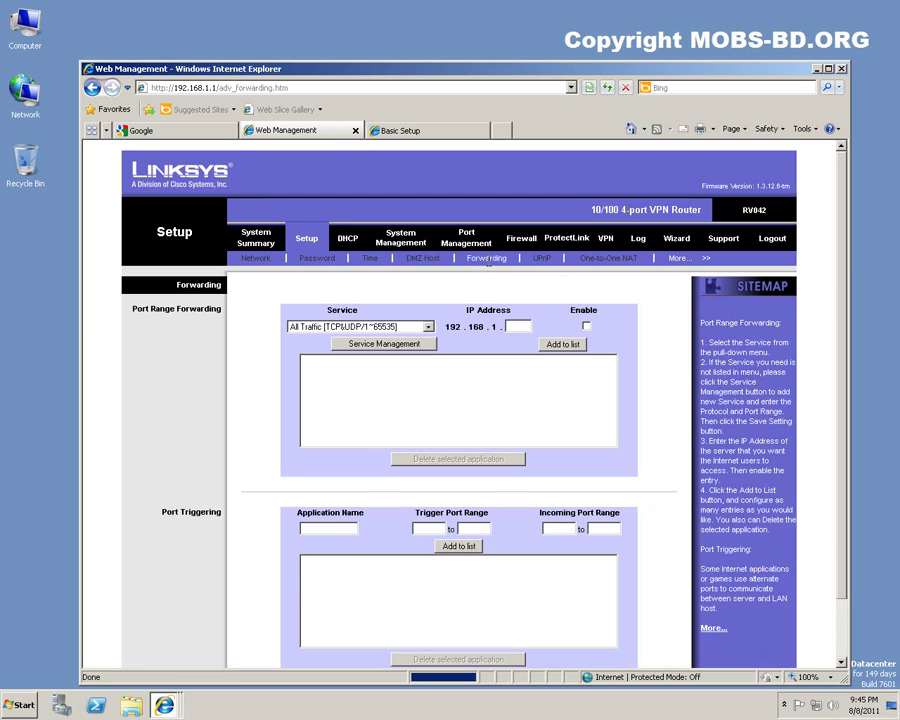
{"action": "left_click", "coordinate": [542, 260]}
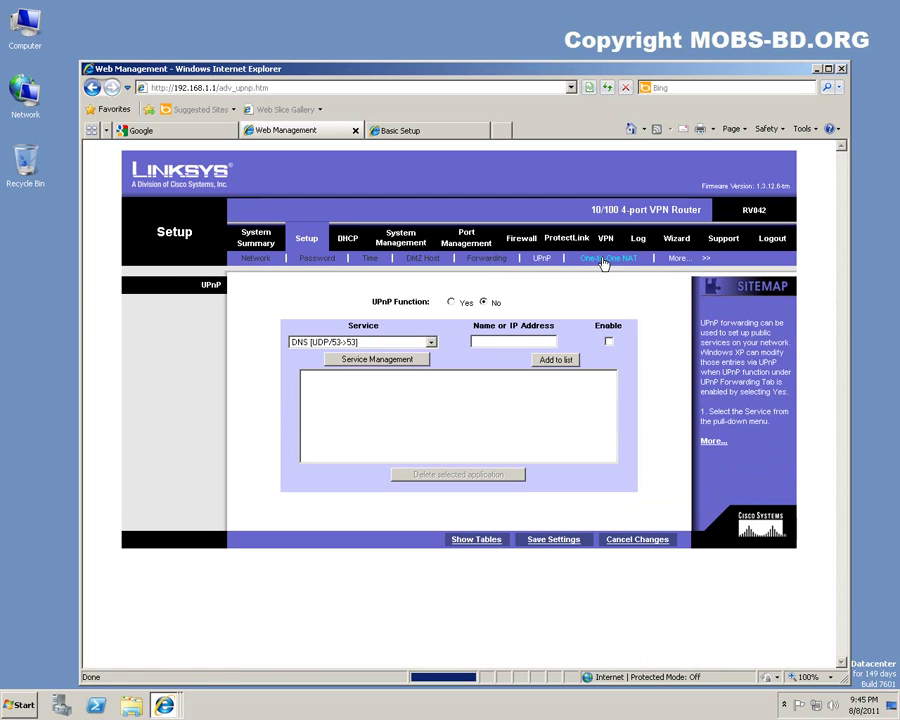
{"action": "left_click", "coordinate": [627, 260]}
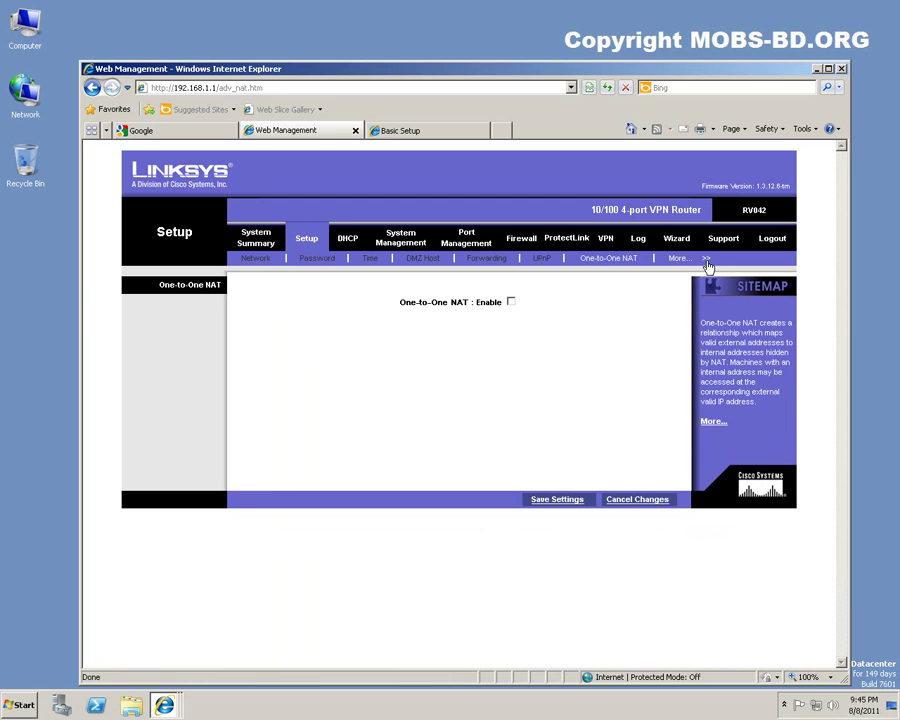
Step: Open the DHCP setup page and examine the client lease time and the dynamic IP range's start and end addresses
{"action": "left_click", "coordinate": [348, 241]}
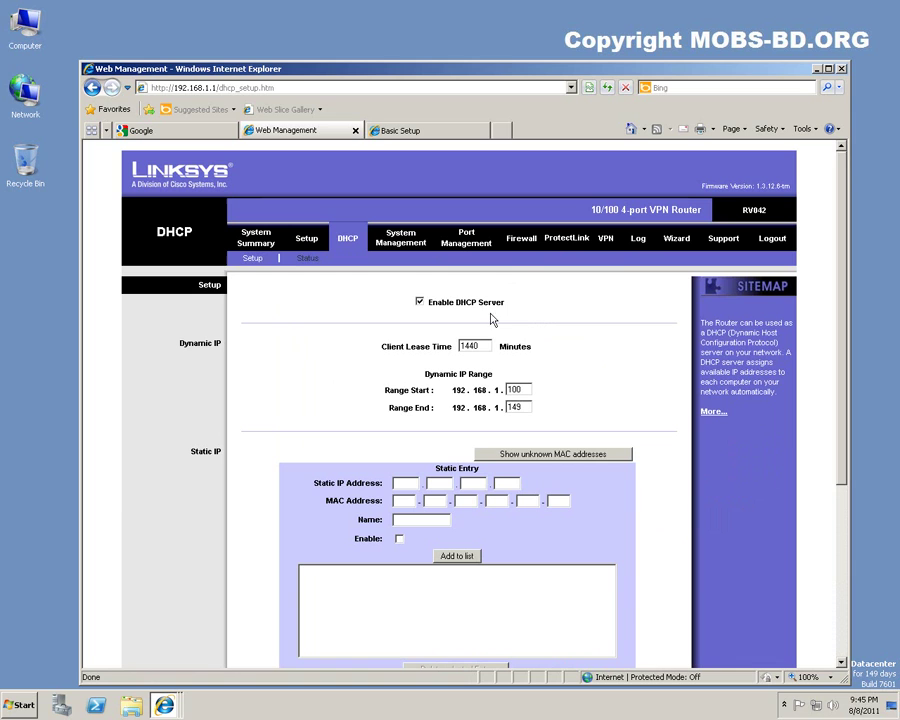
{"action": "left_click_drag", "start_coordinate": [488, 346], "coordinate": [434, 346]}
{"action": "left_click", "coordinate": [485, 343]}
{"action": "double_click", "coordinate": [527, 390]}
{"action": "double_click", "coordinate": [527, 408]}
{"action": "double_click", "coordinate": [527, 390]}
{"action": "left_click", "coordinate": [527, 408]}
{"action": "double_click", "coordinate": [527, 390]}
{"action": "double_click", "coordinate": [527, 408]}
{"action": "double_click", "coordinate": [527, 390]}
{"action": "key", "text": "Tab"}
{"action": "left_click", "coordinate": [643, 390]}
Step: Look over the static IP entry, MAC address blocking, DNS and WINS sections of the DHCP setup page
{"action": "scroll", "coordinate": [655, 390], "scroll_direction": "down", "scroll_amount": 2}
{"action": "scroll", "coordinate": [655, 390], "scroll_direction": "down", "scroll_amount": 4}
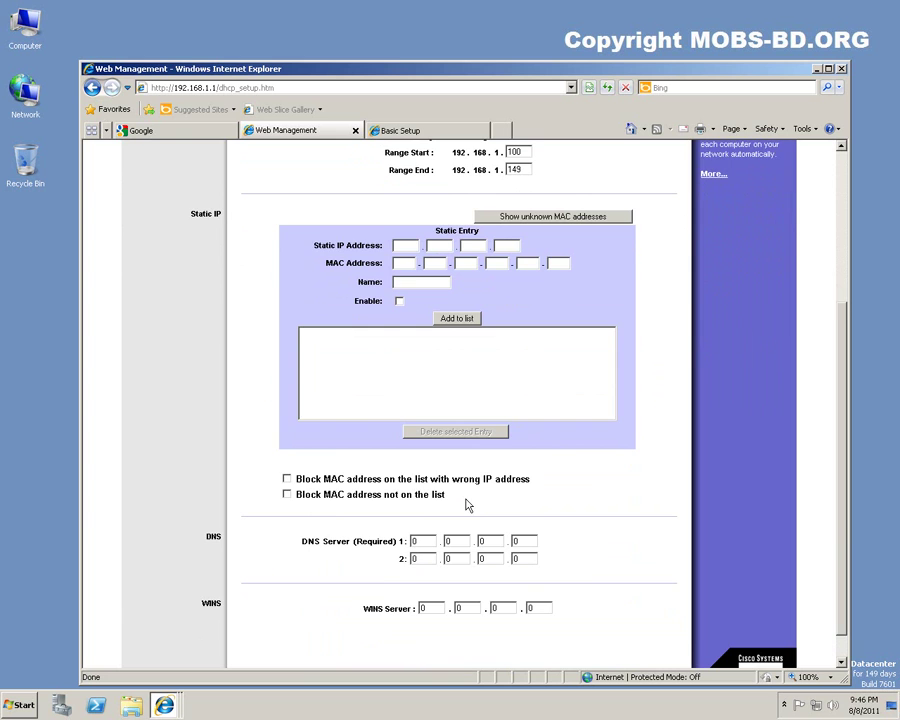
{"action": "scroll", "coordinate": [630, 518], "scroll_direction": "down", "scroll_amount": 1}
{"action": "scroll", "coordinate": [630, 518], "scroll_direction": "up", "scroll_amount": 7}
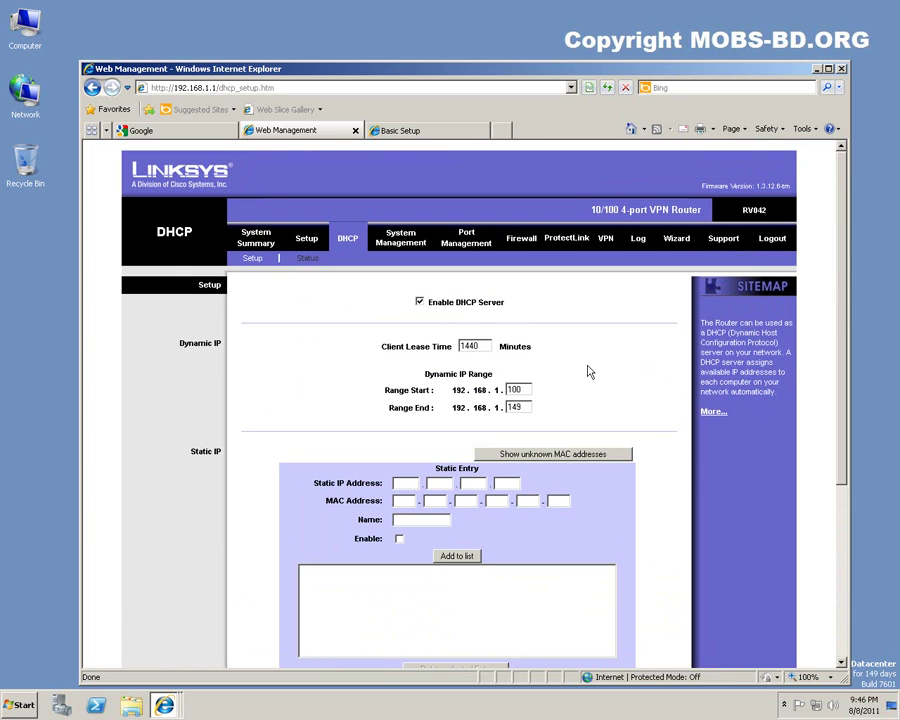
Step: Open the DHCP status page and examine the available and total address counts
{"action": "left_click", "coordinate": [308, 259]}
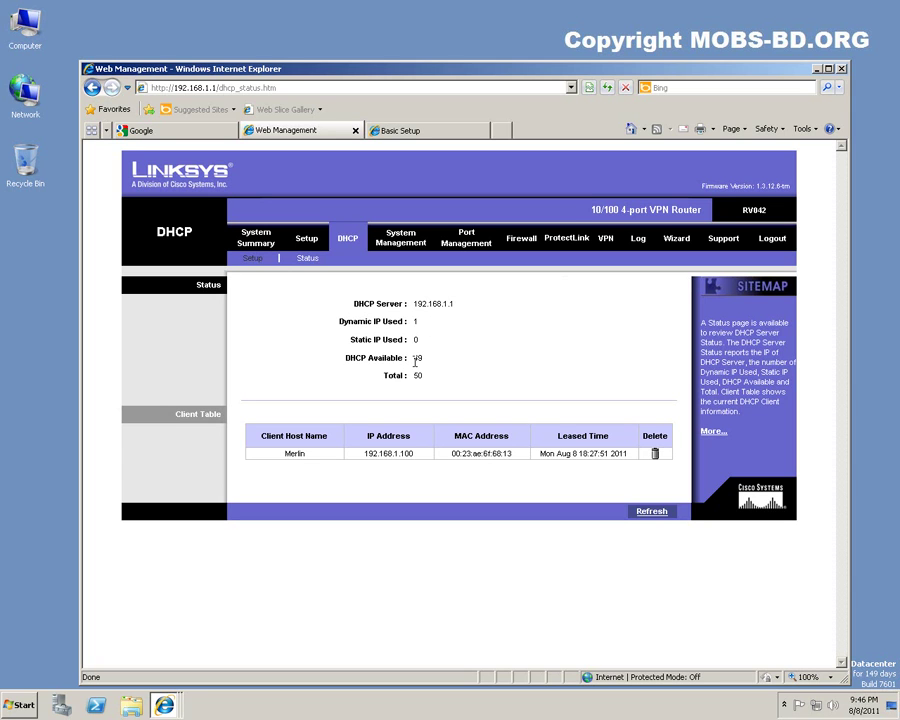
{"action": "double_click", "coordinate": [416, 358]}
{"action": "left_click_drag", "start_coordinate": [413, 375], "coordinate": [422, 390]}
{"action": "left_click", "coordinate": [400, 420]}
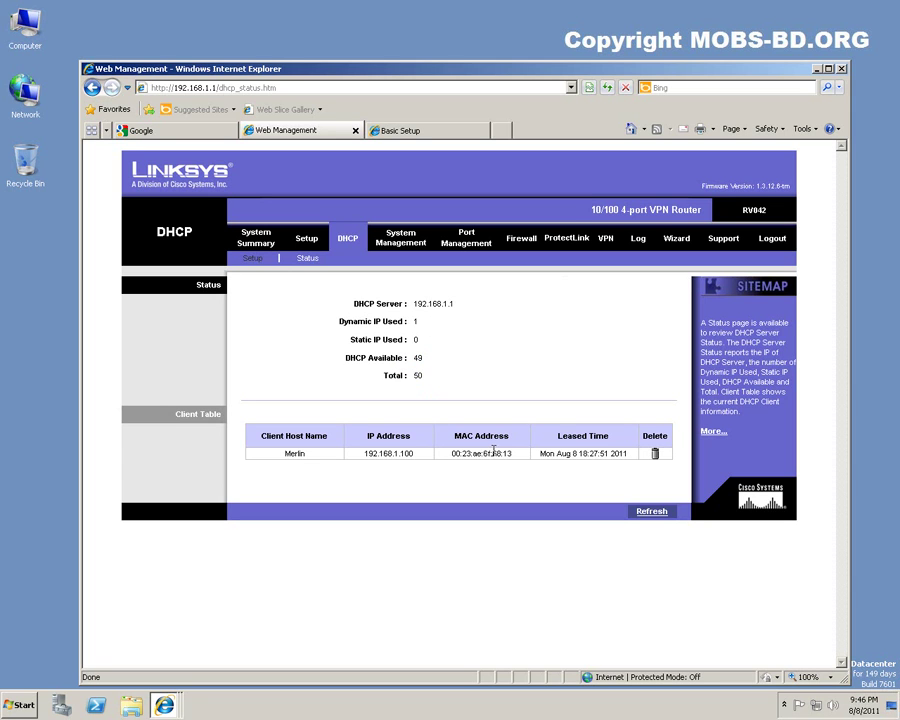
Step: Examine the host name and IP address in the DHCP client table, briefly view the Dual-WAN page and return to DHCP status
{"action": "double_click", "coordinate": [287, 455]}
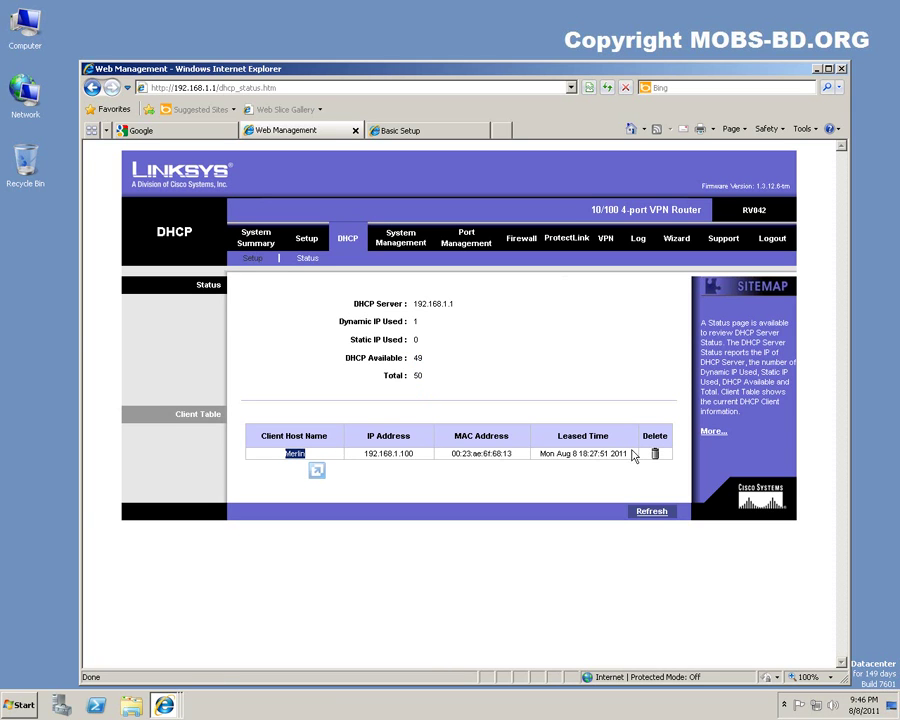
{"action": "double_click", "coordinate": [367, 454]}
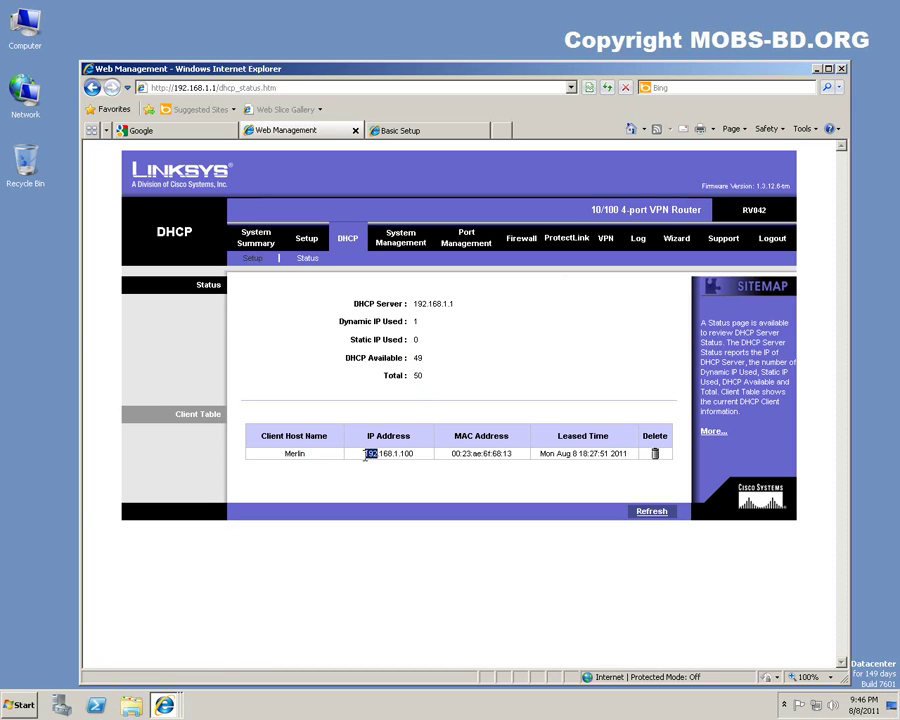
{"action": "left_click_drag", "start_coordinate": [367, 454], "coordinate": [426, 458]}
{"action": "left_click", "coordinate": [335, 456]}
{"action": "double_click", "coordinate": [292, 454]}
{"action": "left_click", "coordinate": [401, 238]}
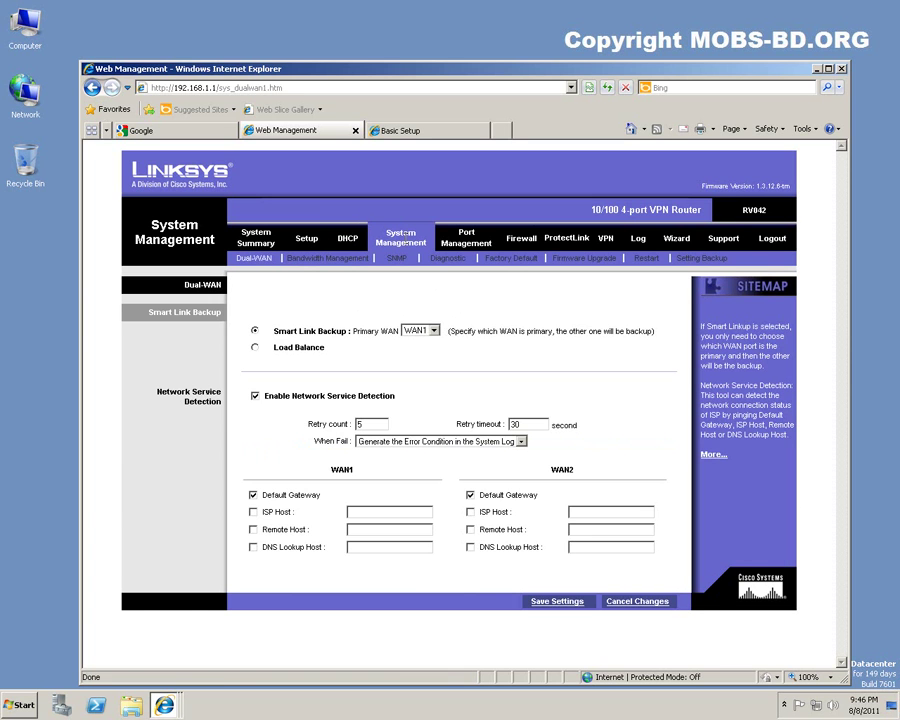
{"action": "left_click", "coordinate": [347, 238]}
{"action": "left_click", "coordinate": [310, 259]}
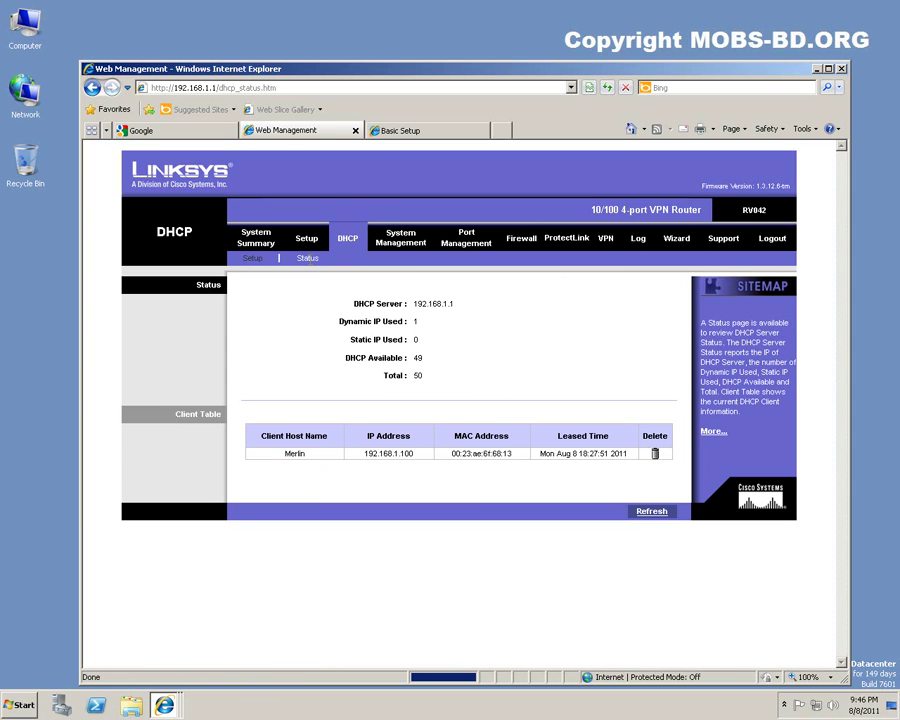
Step: Check the Dual-WAN page, and examine the WAN1 and WAN2 upstream limits under Bandwidth Management
{"action": "left_click", "coordinate": [406, 243]}
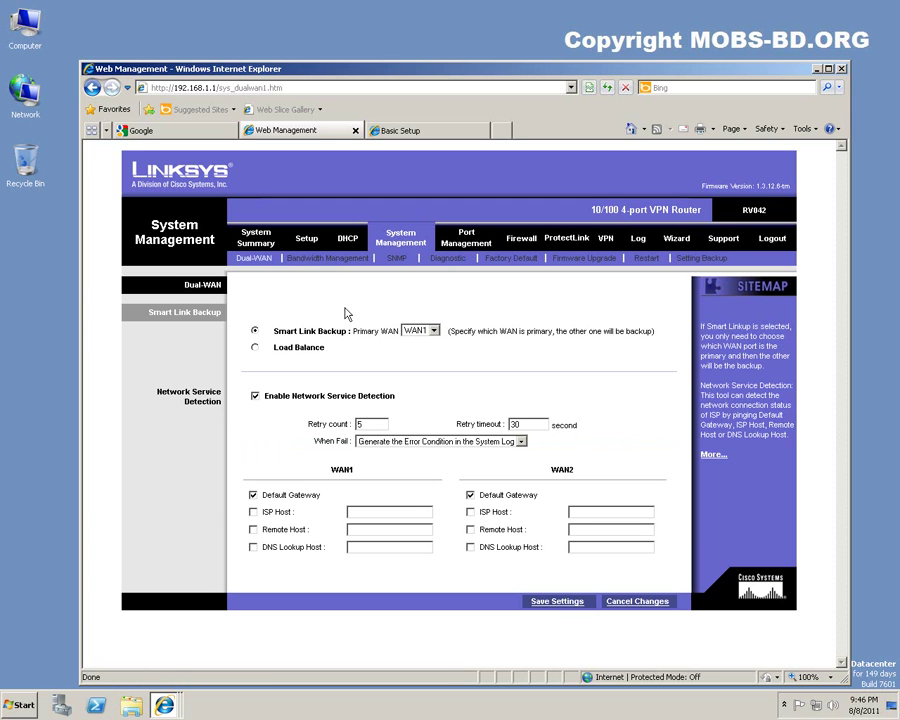
{"action": "left_click", "coordinate": [316, 261]}
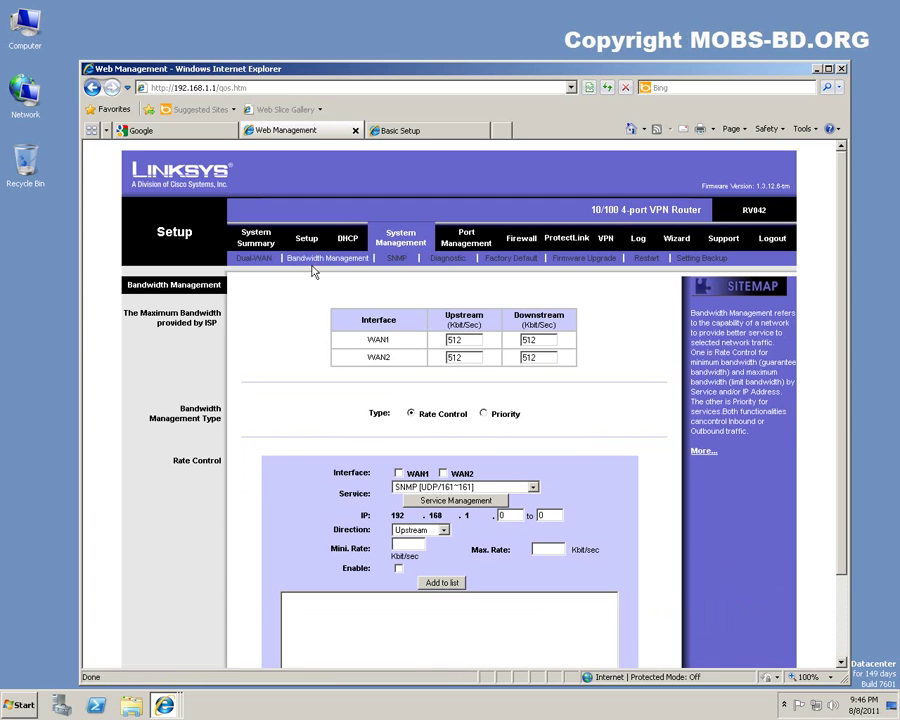
{"action": "scroll", "coordinate": [258, 322], "scroll_direction": "down", "scroll_amount": 1}
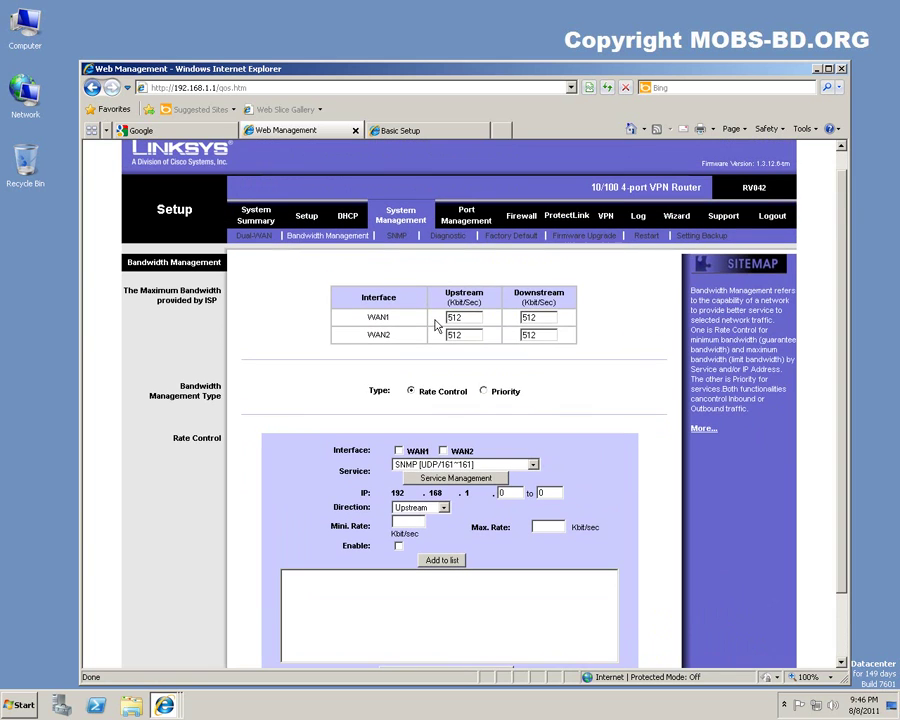
{"action": "double_click", "coordinate": [462, 317]}
{"action": "double_click", "coordinate": [477, 338]}
Step: Look through the SNMP, Diagnostic, Factory Default, Firmware Upgrade and Setting Backup pages of System Management
{"action": "left_click", "coordinate": [396, 235]}
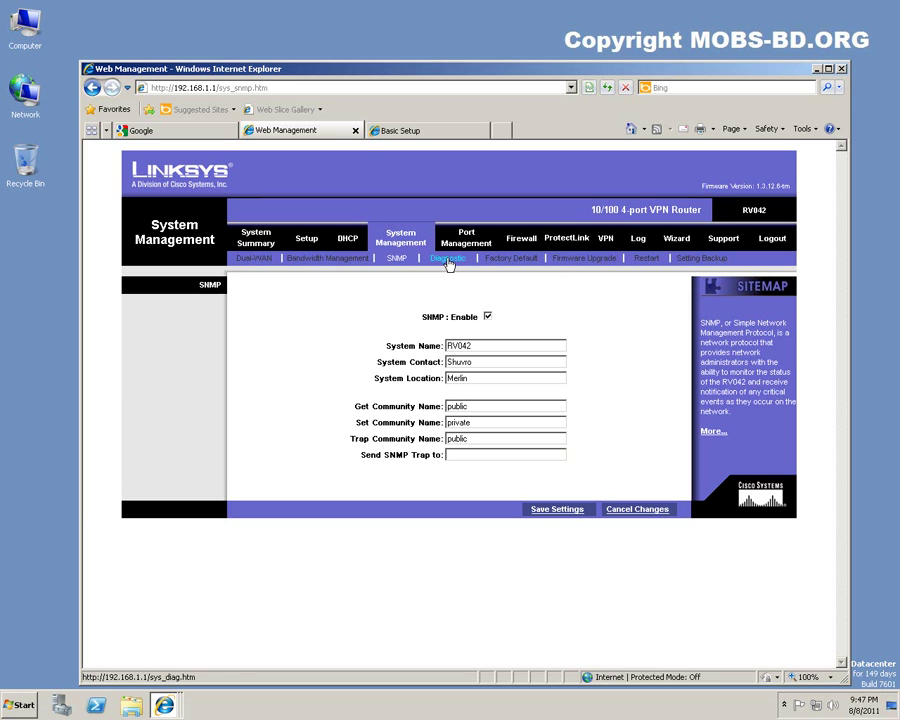
{"action": "left_click", "coordinate": [448, 262]}
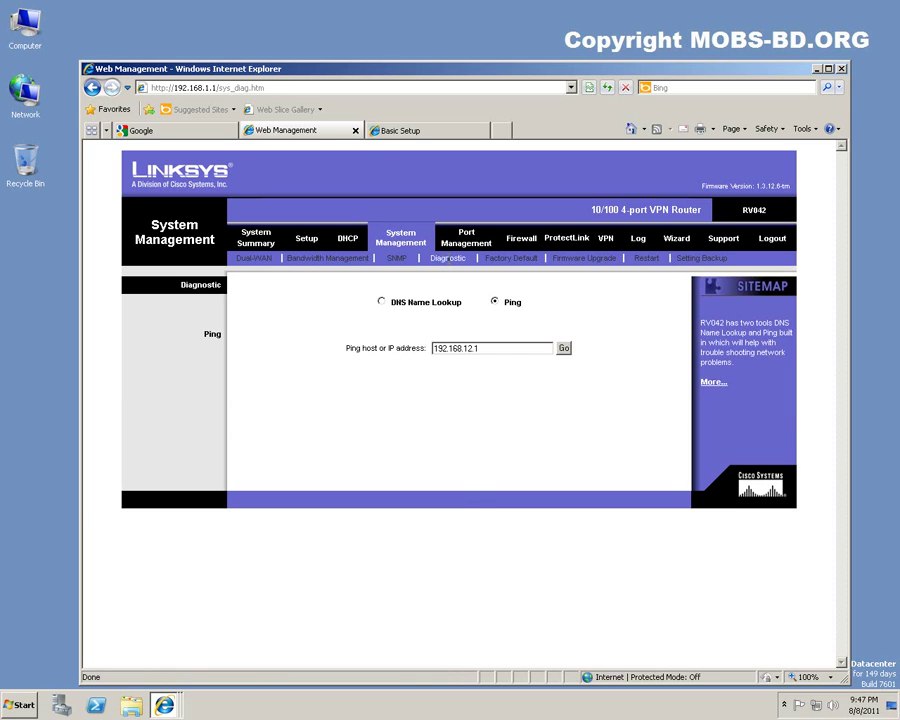
{"action": "left_click", "coordinate": [512, 259]}
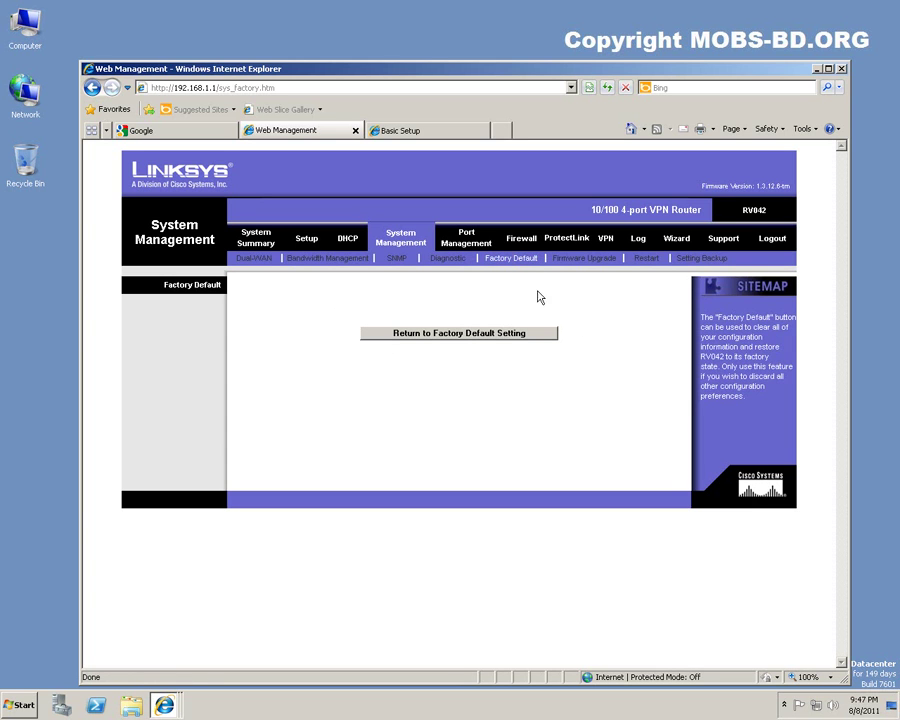
{"action": "left_click", "coordinate": [585, 259]}
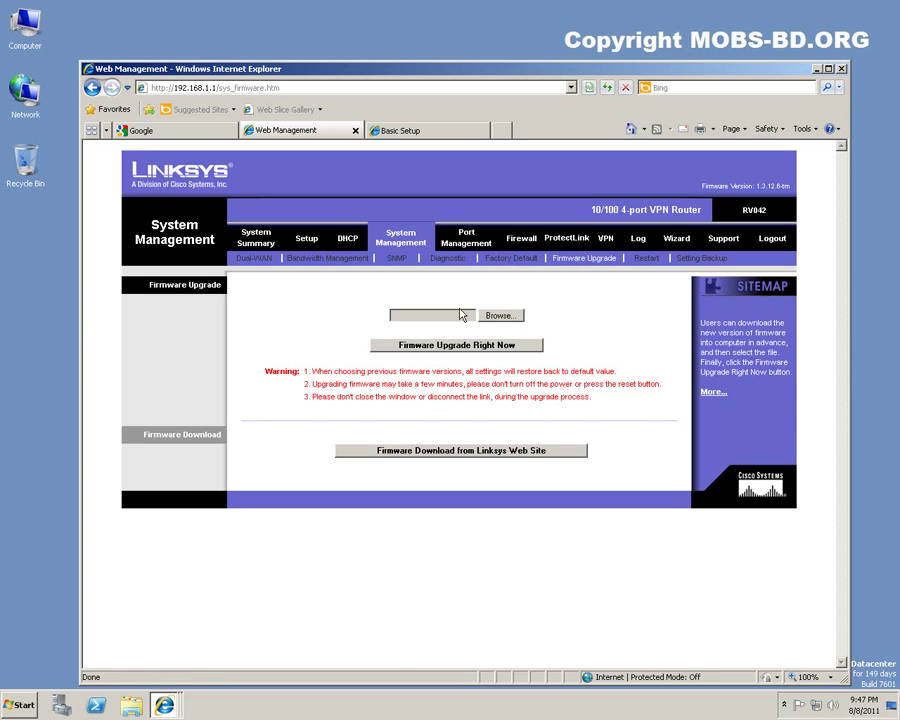
{"action": "left_click", "coordinate": [704, 262]}
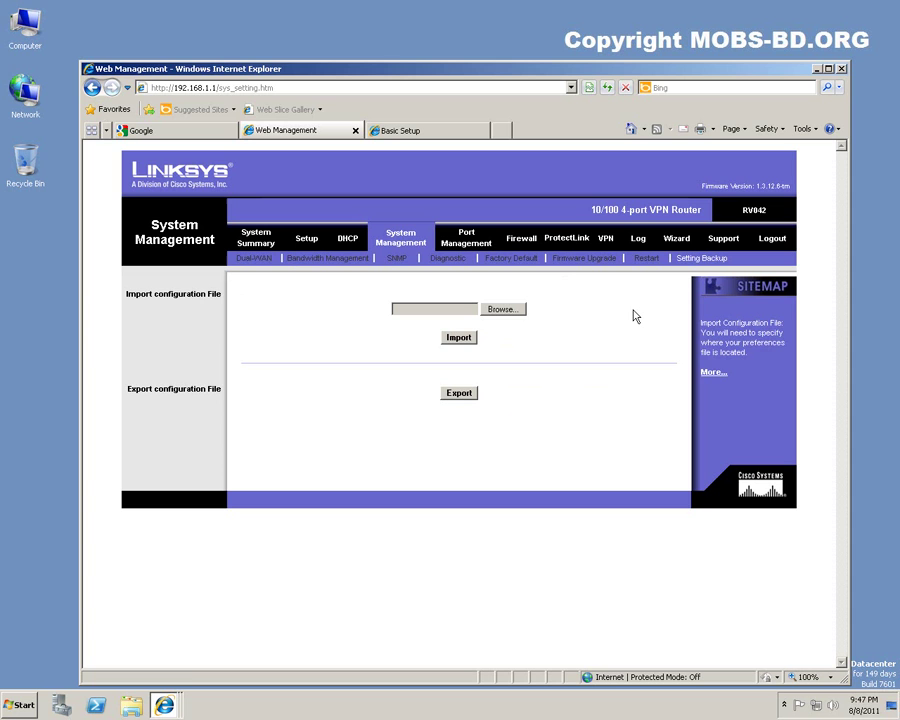
Step: Look over the port setup page, the general firewall settings including DoS protection, and the firewall access rules
{"action": "left_click", "coordinate": [460, 245]}
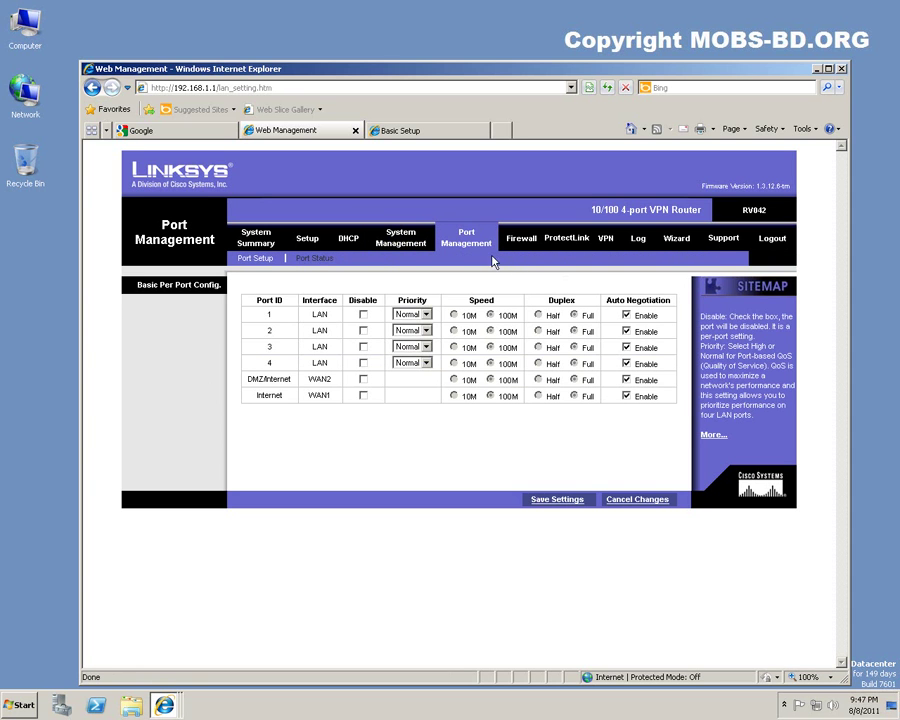
{"action": "left_click", "coordinate": [521, 240]}
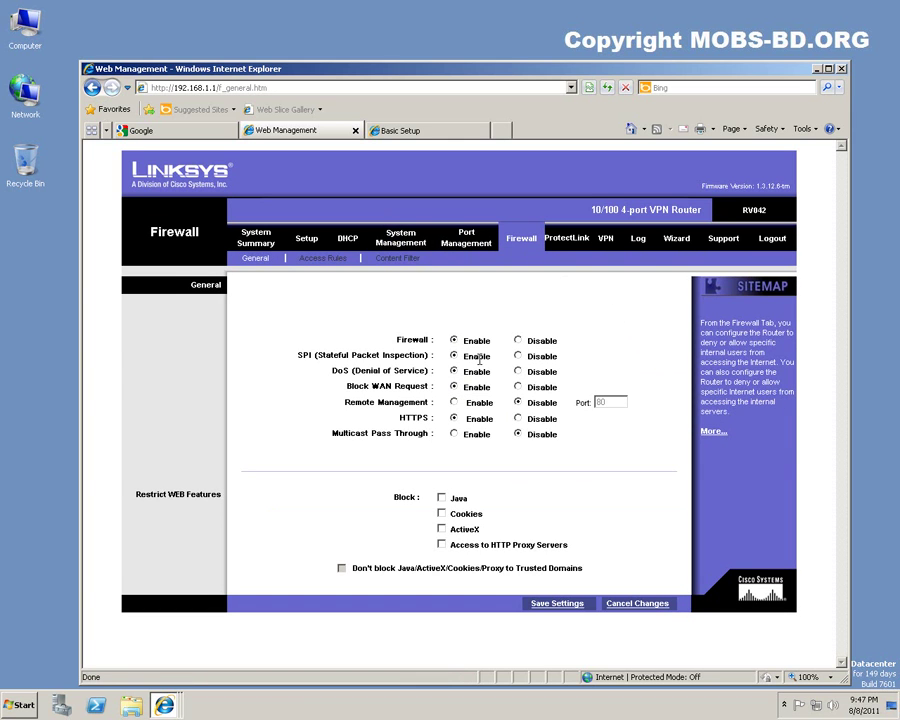
{"action": "mouse_move", "coordinate": [431, 370]}
{"action": "left_mouse_down"}
{"action": "mouse_move", "coordinate": [332, 371]}
{"action": "mouse_move", "coordinate": [432, 370]}
{"action": "mouse_move", "coordinate": [412, 381]}
{"action": "mouse_move", "coordinate": [432, 371]}
{"action": "left_mouse_up"}
{"action": "left_click", "coordinate": [335, 377]}
{"action": "left_click", "coordinate": [325, 262]}
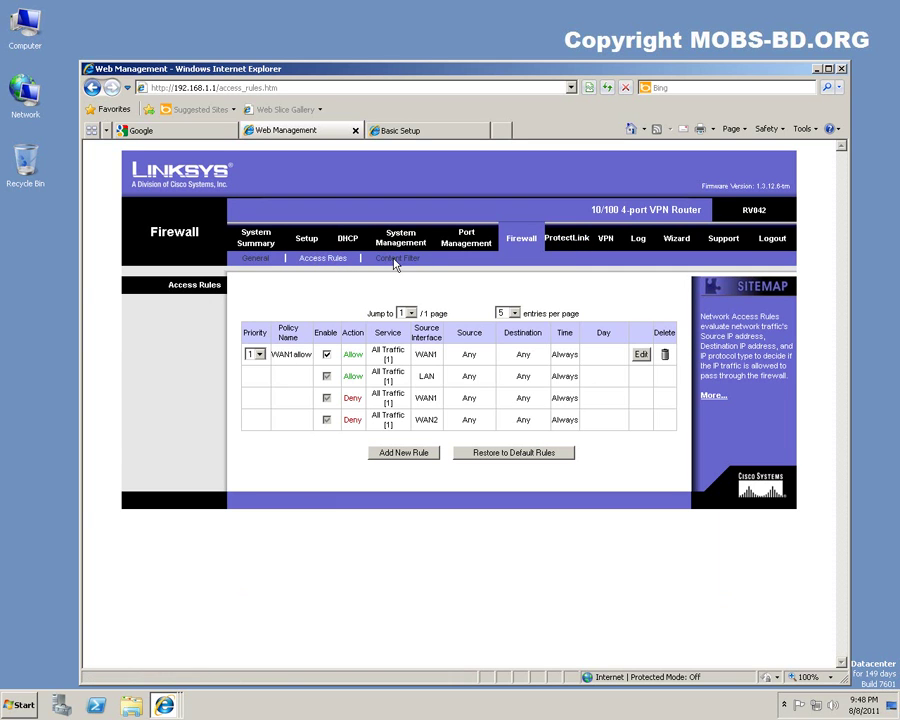
Step: Enable blocking of forbidden domains in the firewall's content filter and add youtube.com to the forbidden domains list
{"action": "left_click", "coordinate": [396, 258]}
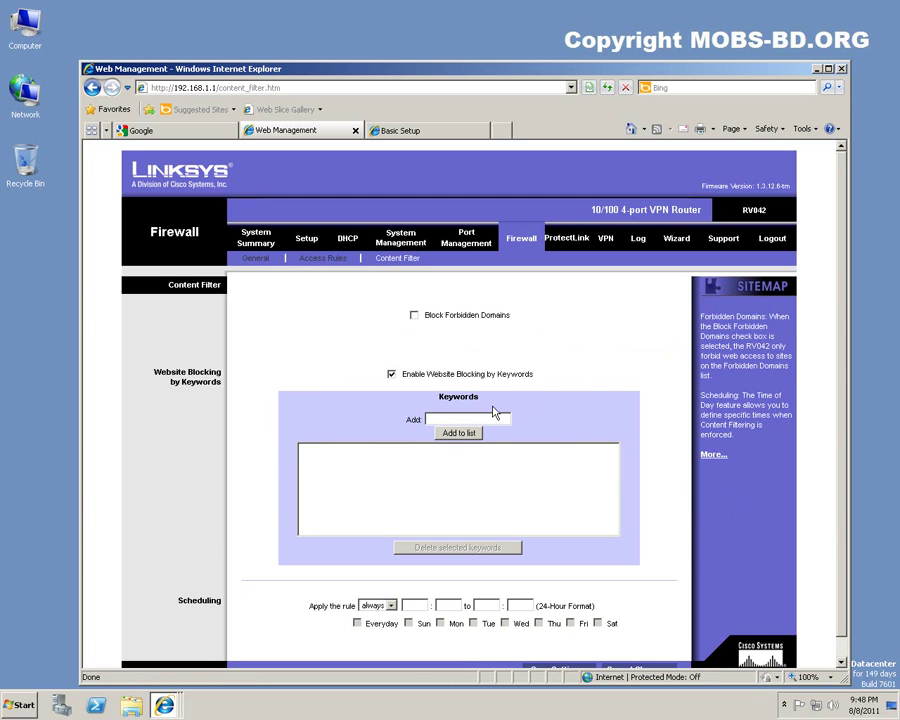
{"action": "left_click", "coordinate": [414, 315]}
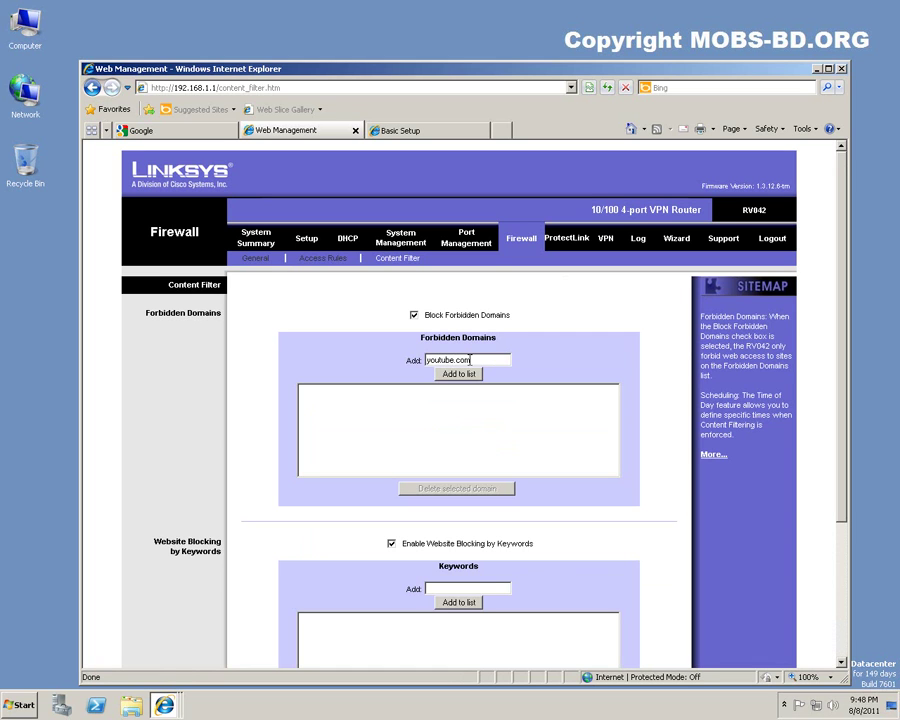
{"action": "left_click", "coordinate": [471, 376]}
{"action": "scroll", "coordinate": [635, 310], "scroll_direction": "down", "scroll_amount": 4}
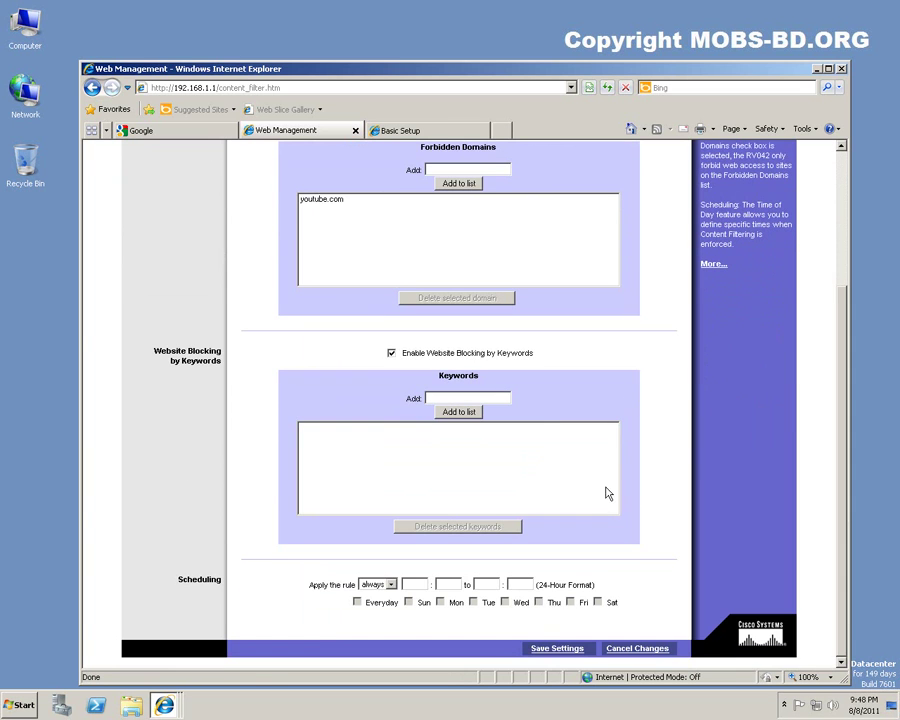
{"action": "left_click", "coordinate": [547, 650]}
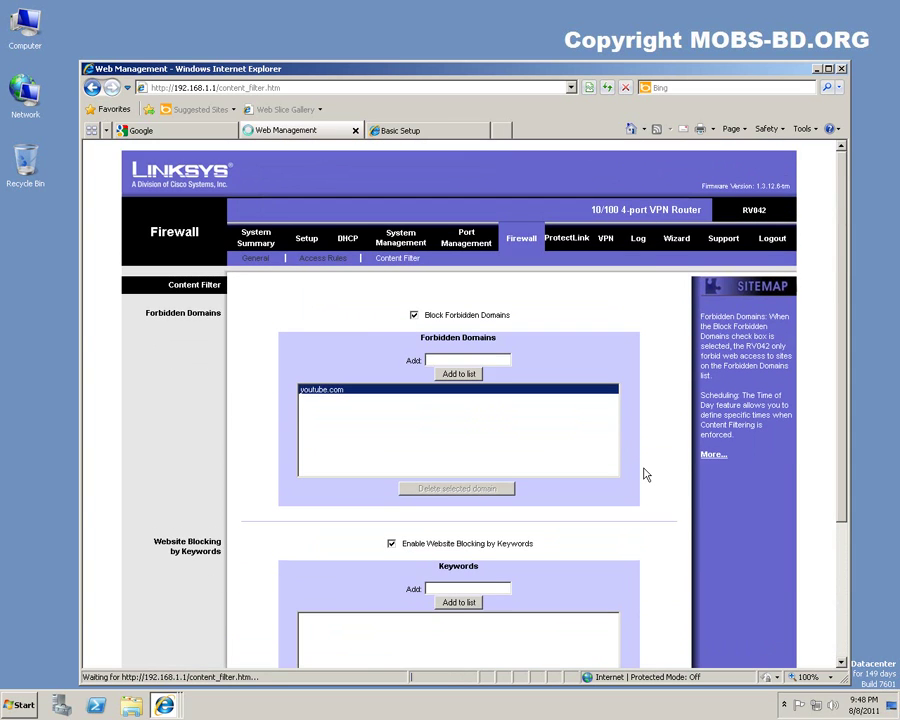
{"action": "left_click", "coordinate": [503, 131]}
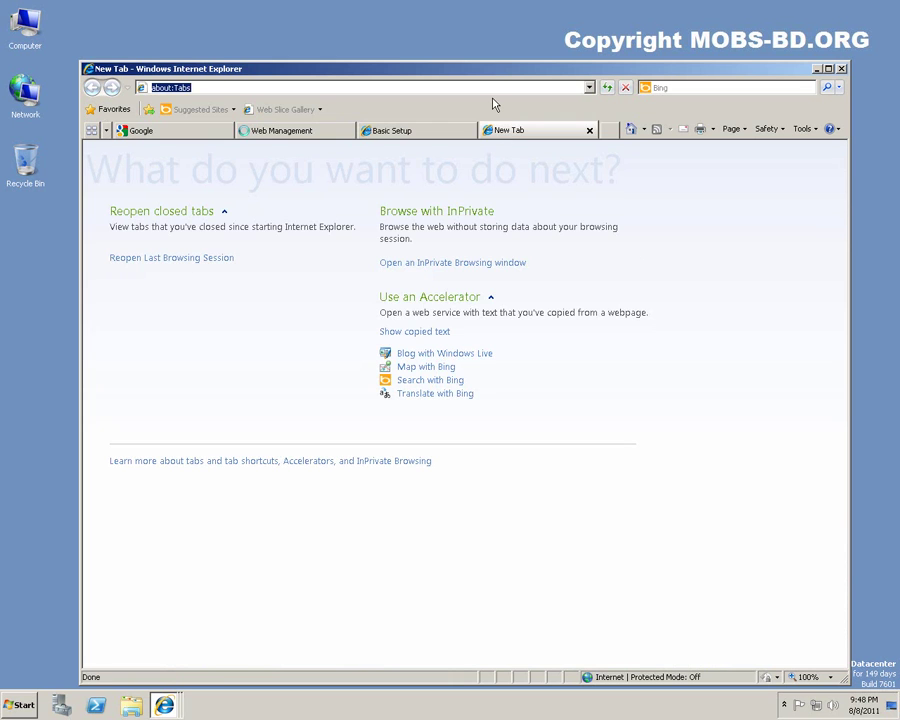
{"action": "type", "text": "youtube"}
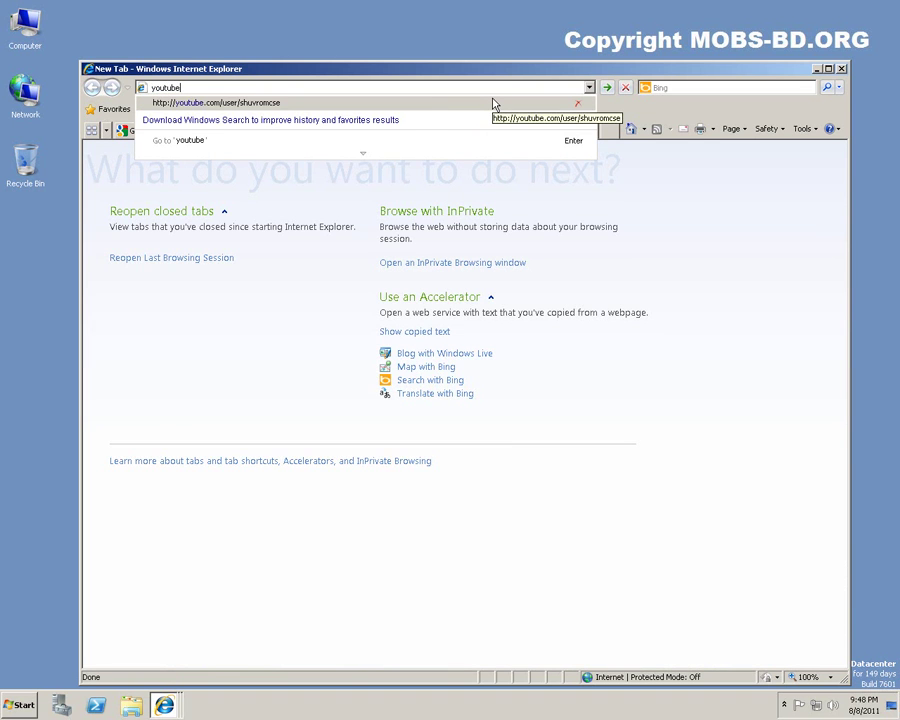
{"action": "key", "text": "ctrl+Return"}
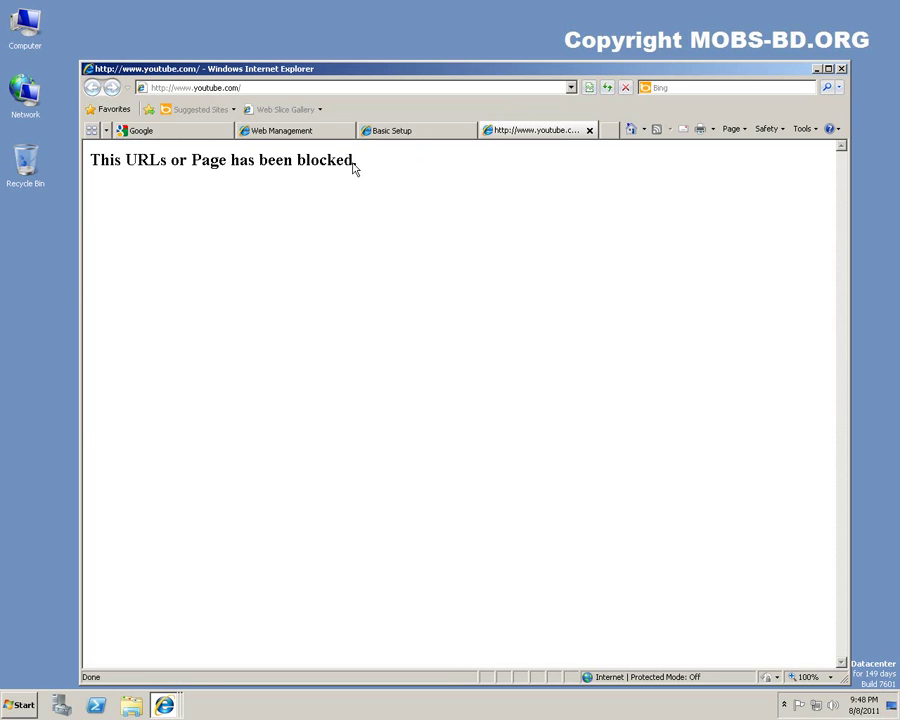
{"action": "left_click", "coordinate": [589, 130]}
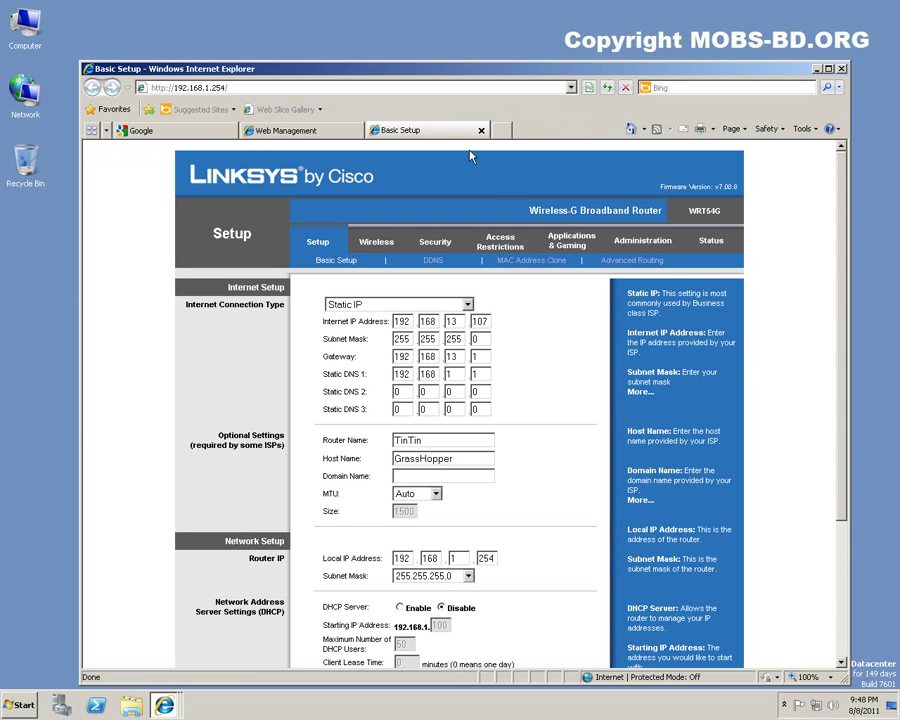
Step: Disable both forbidden domain blocking and website blocking by keywords in the RV042's content filter, and save the settings
{"action": "left_click", "coordinate": [280, 131]}
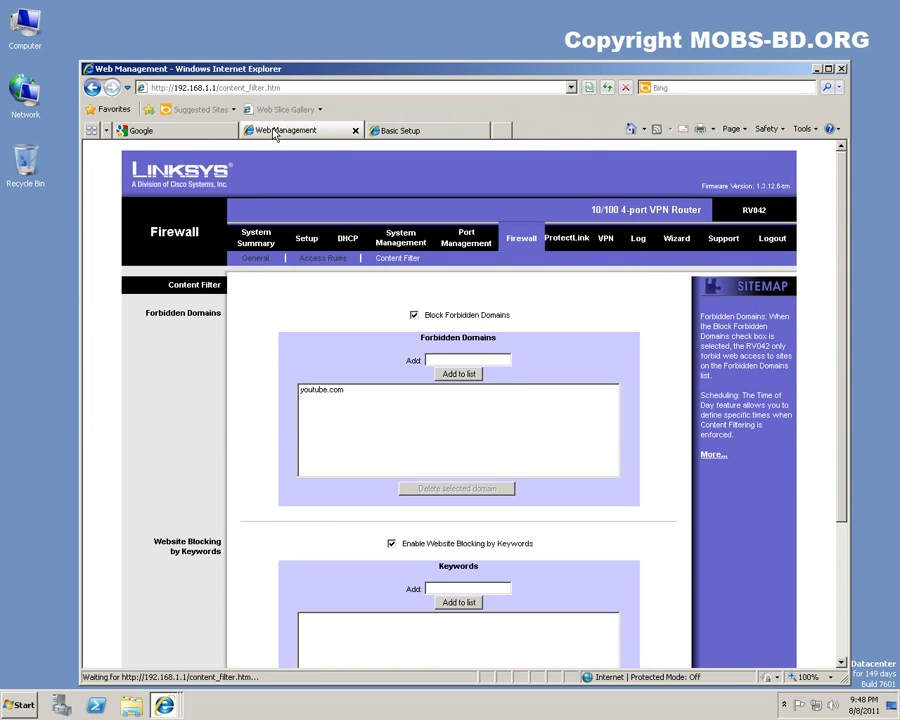
{"action": "left_click", "coordinate": [414, 315]}
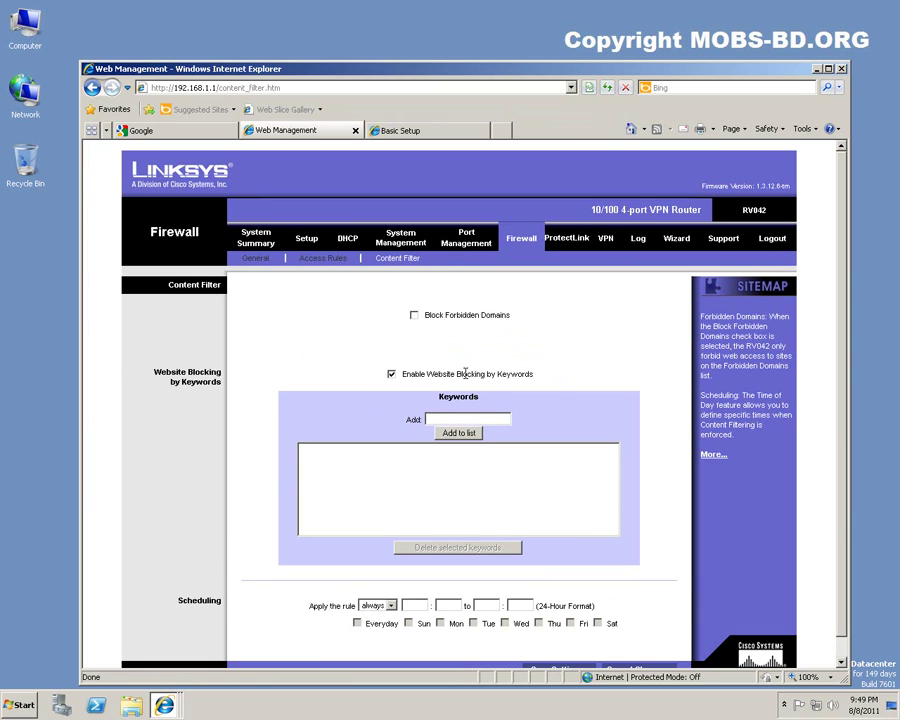
{"action": "left_click", "coordinate": [391, 375]}
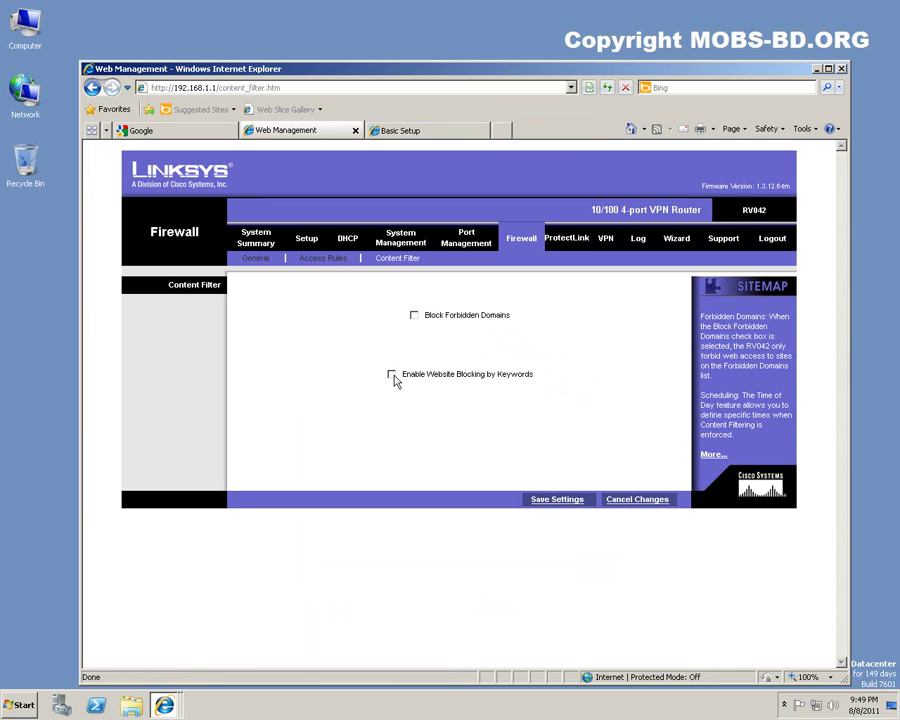
{"action": "left_click", "coordinate": [562, 499]}
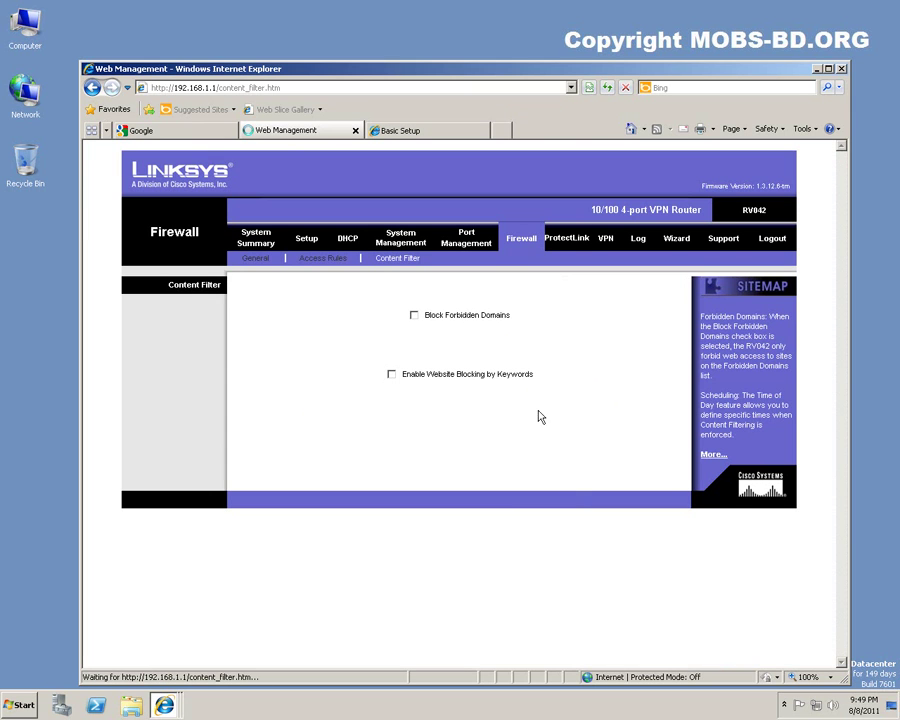
Step: Look over the ProtectLink page, the VPN summary and the Gateway to Gateway tunnel settings down to the IPSec setup
{"action": "left_click", "coordinate": [570, 246]}
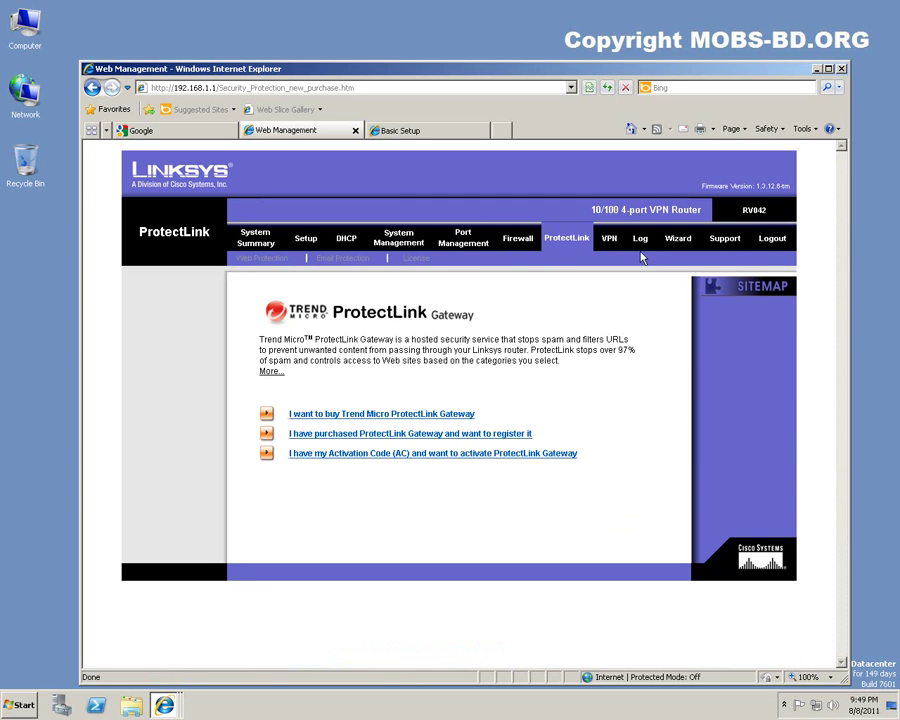
{"action": "left_click", "coordinate": [610, 240]}
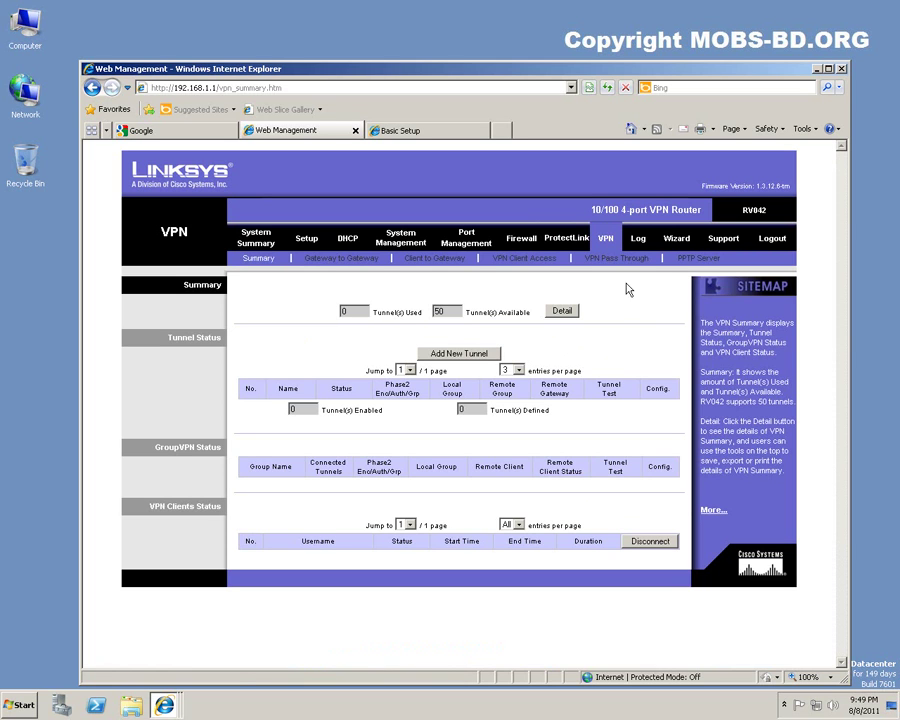
{"action": "left_click", "coordinate": [340, 262]}
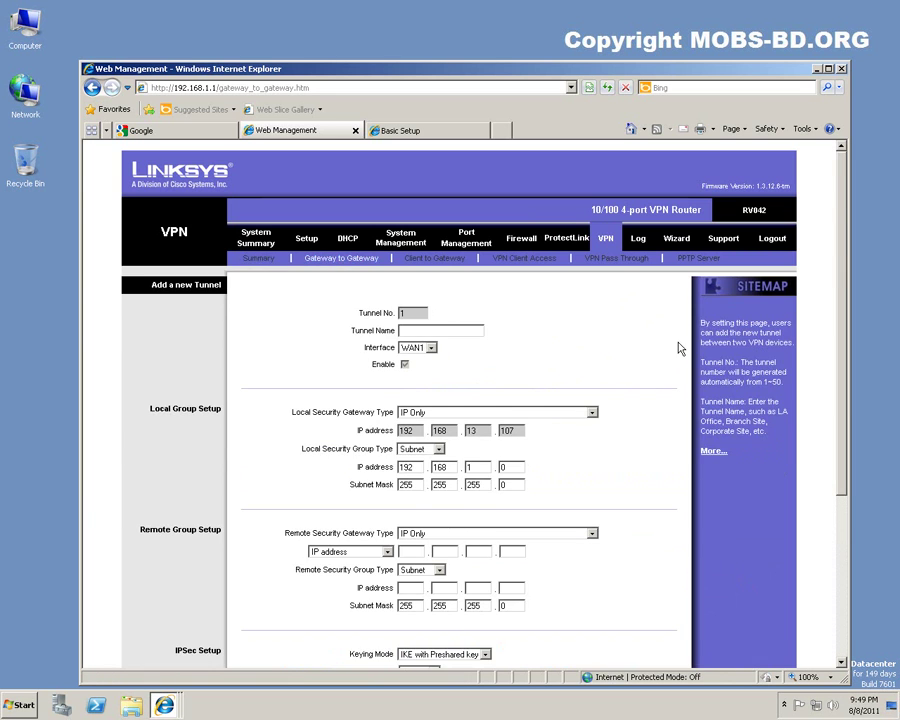
{"action": "scroll", "coordinate": [680, 346], "scroll_direction": "down", "scroll_amount": 3}
{"action": "scroll", "coordinate": [680, 346], "scroll_direction": "up", "scroll_amount": 2}
{"action": "scroll", "coordinate": [678, 346], "scroll_direction": "down", "scroll_amount": 3}
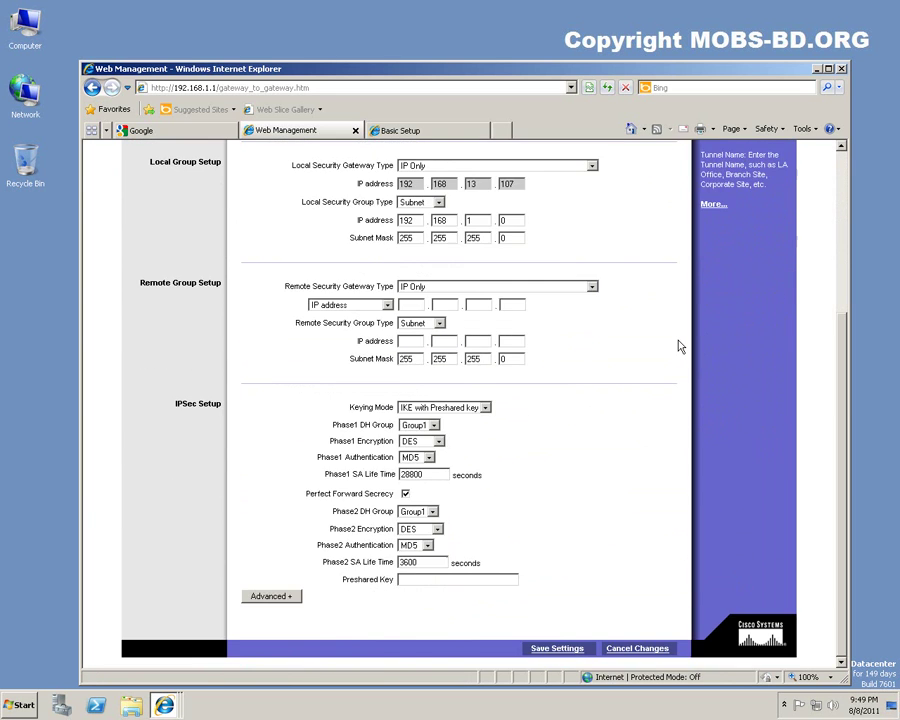
{"action": "scroll", "coordinate": [678, 346], "scroll_direction": "up", "scroll_amount": 5}
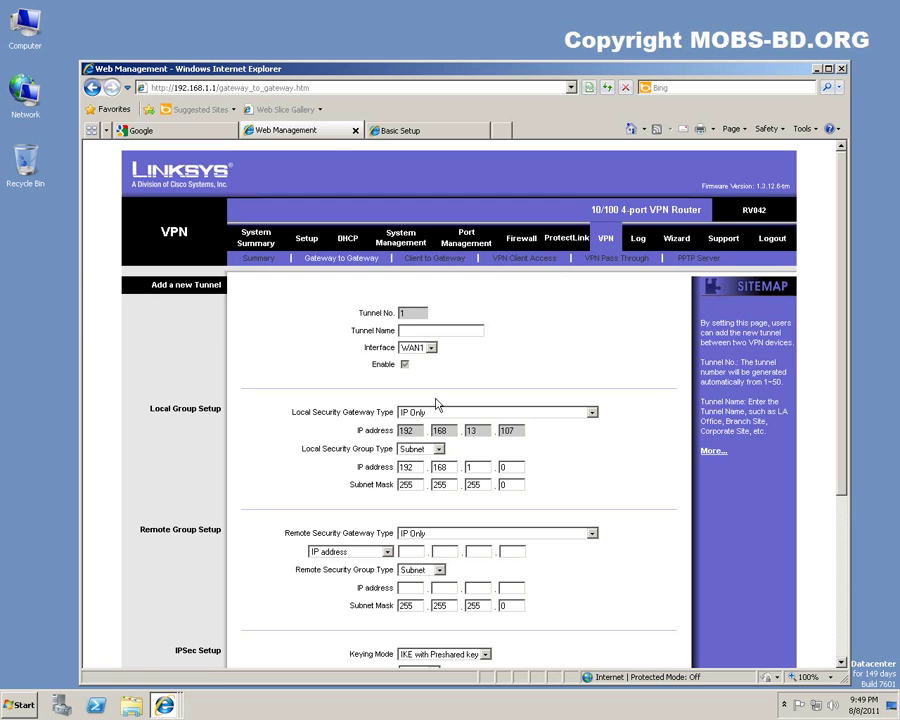
Step: Look through the VPN's Client to Gateway, VPN Client Access and VPN Pass Through pages
{"action": "left_click", "coordinate": [438, 262]}
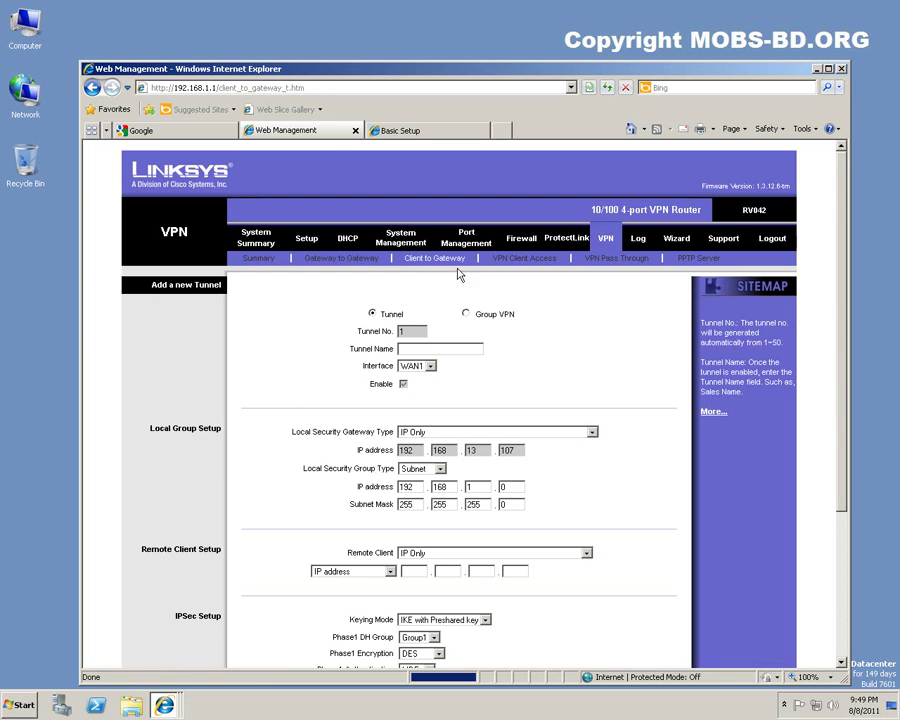
{"action": "left_click", "coordinate": [526, 260]}
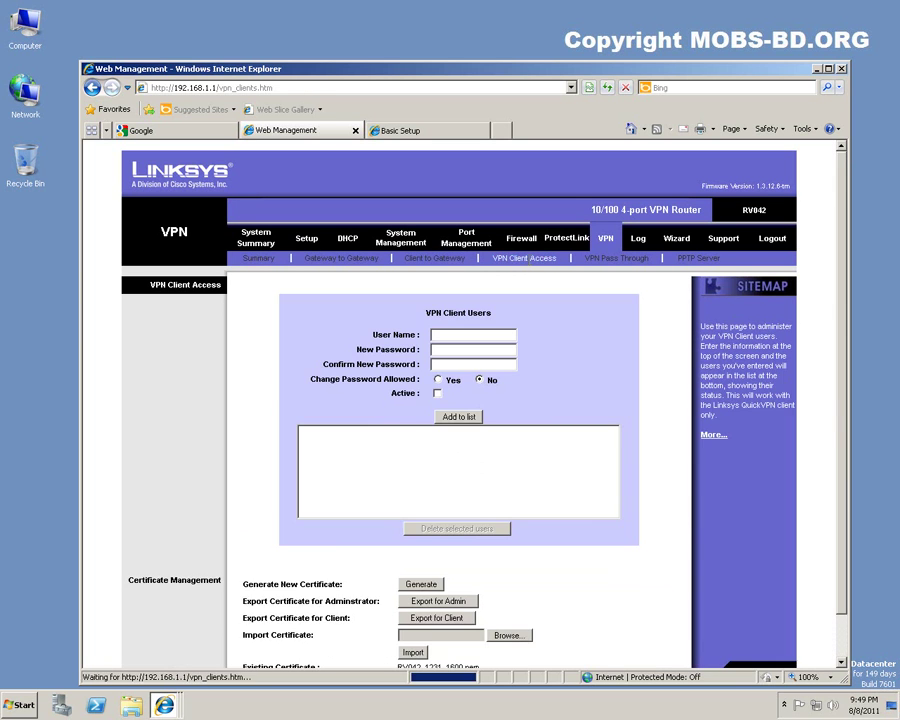
{"action": "scroll", "coordinate": [685, 322], "scroll_direction": "down", "scroll_amount": 1}
{"action": "scroll", "coordinate": [690, 327], "scroll_direction": "up", "scroll_amount": 1}
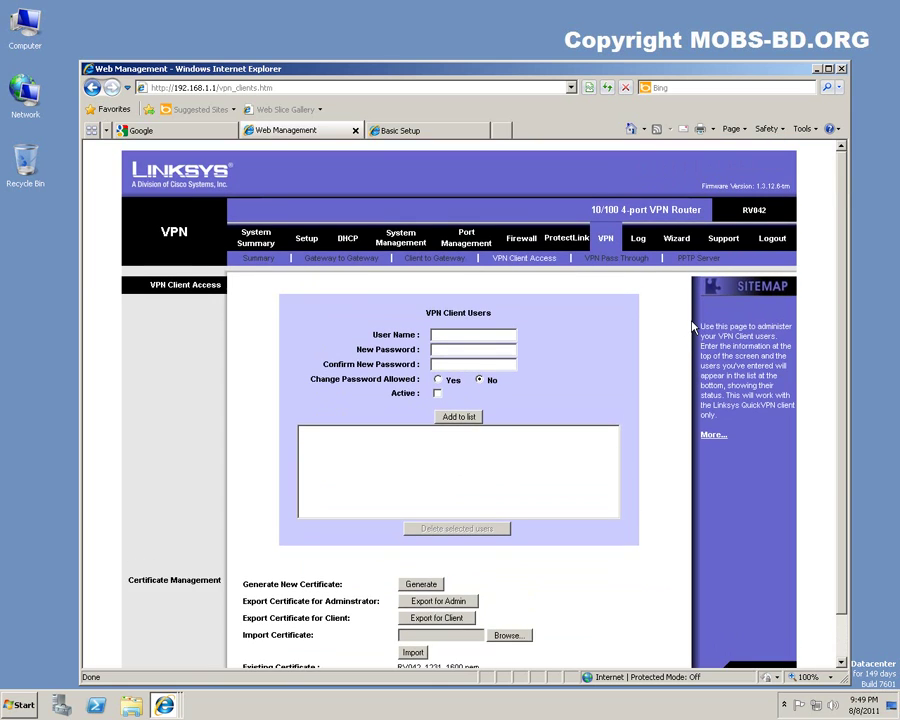
{"action": "left_click", "coordinate": [616, 258]}
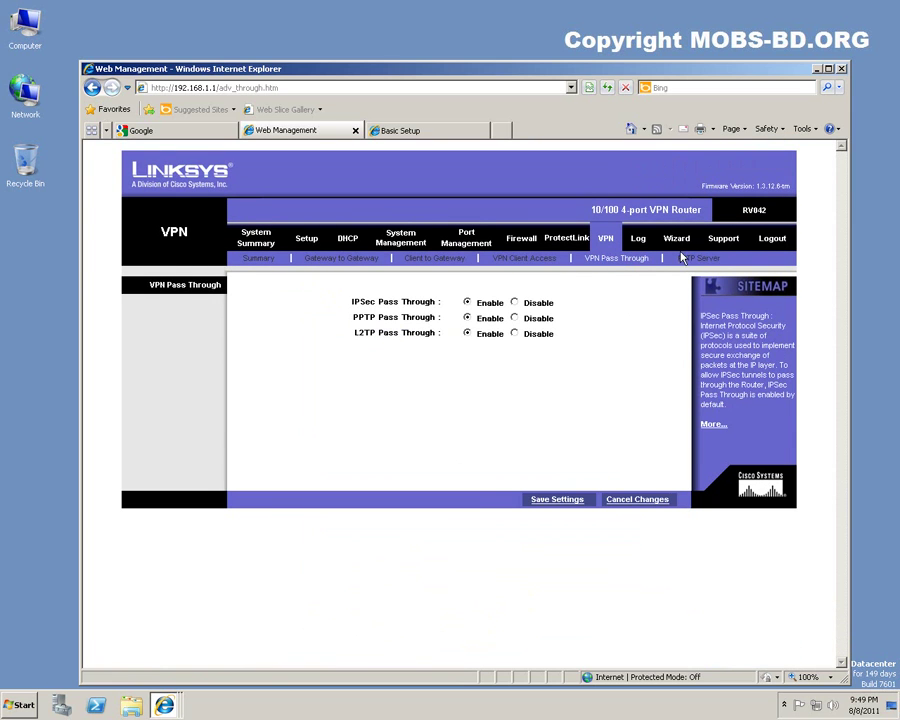
Step: Check the System Log settings, the setup wizards and the Support page of the RV042
{"action": "left_click", "coordinate": [637, 244]}
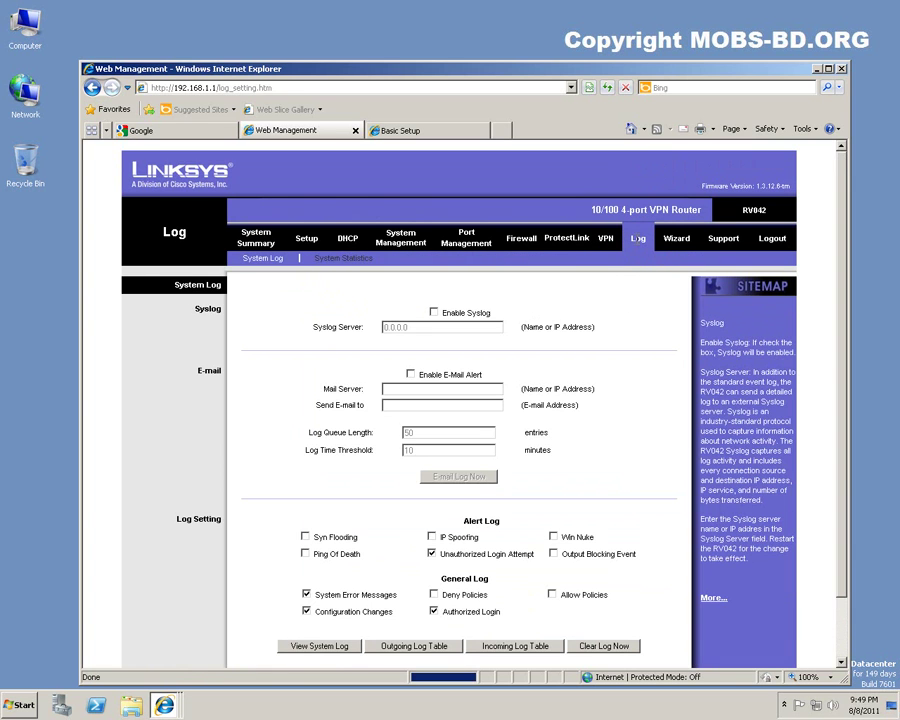
{"action": "left_click", "coordinate": [676, 240]}
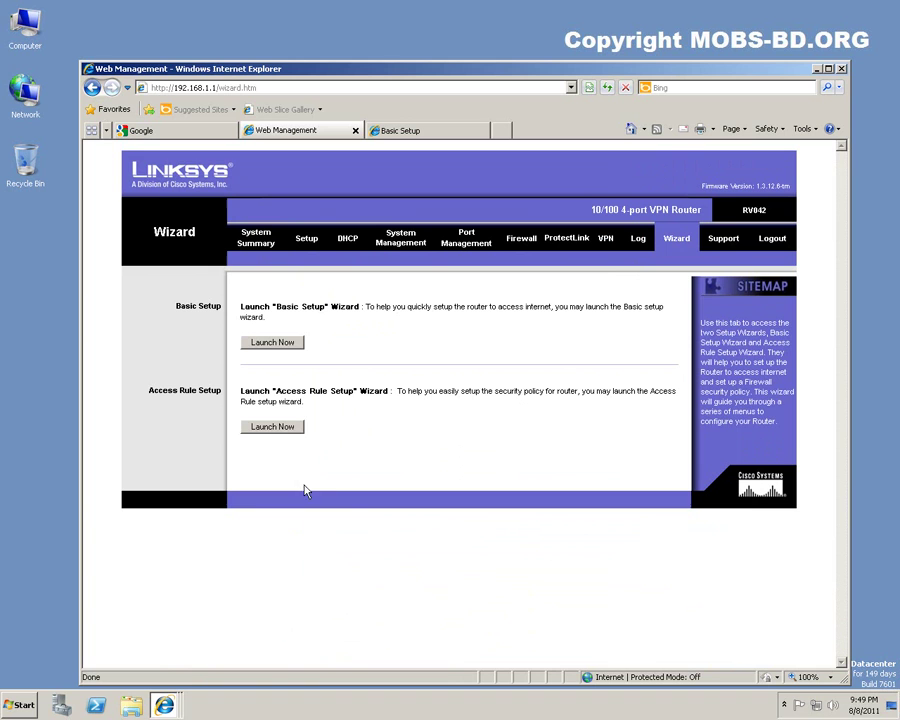
{"action": "left_click", "coordinate": [724, 243]}
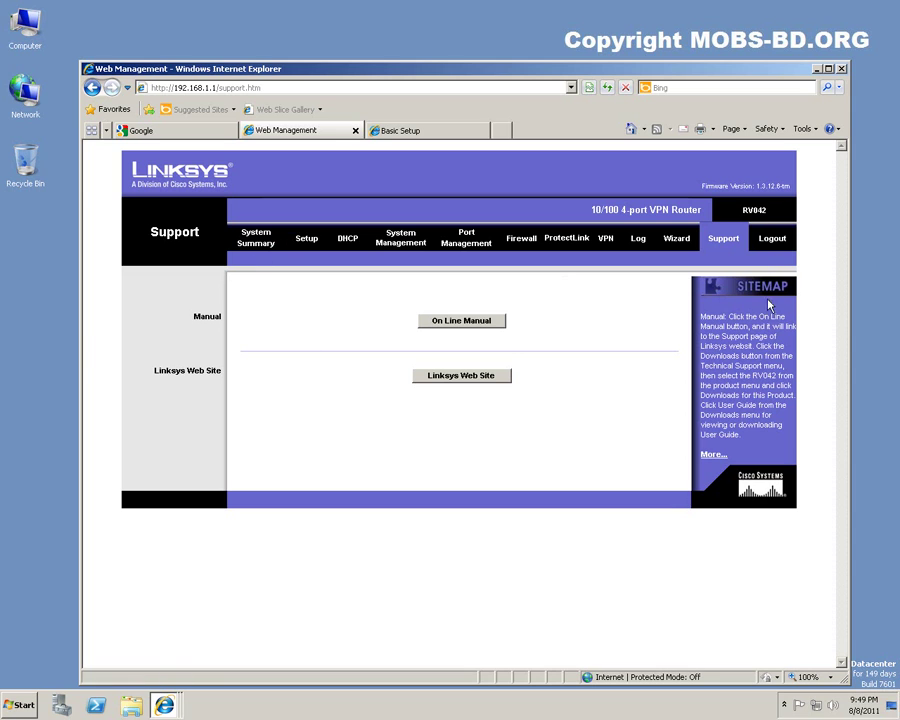
Step: Compare the model names of the RV042 and WRT54G routers, and check the RV042's port statistics in its System Summary
{"action": "double_click", "coordinate": [748, 211]}
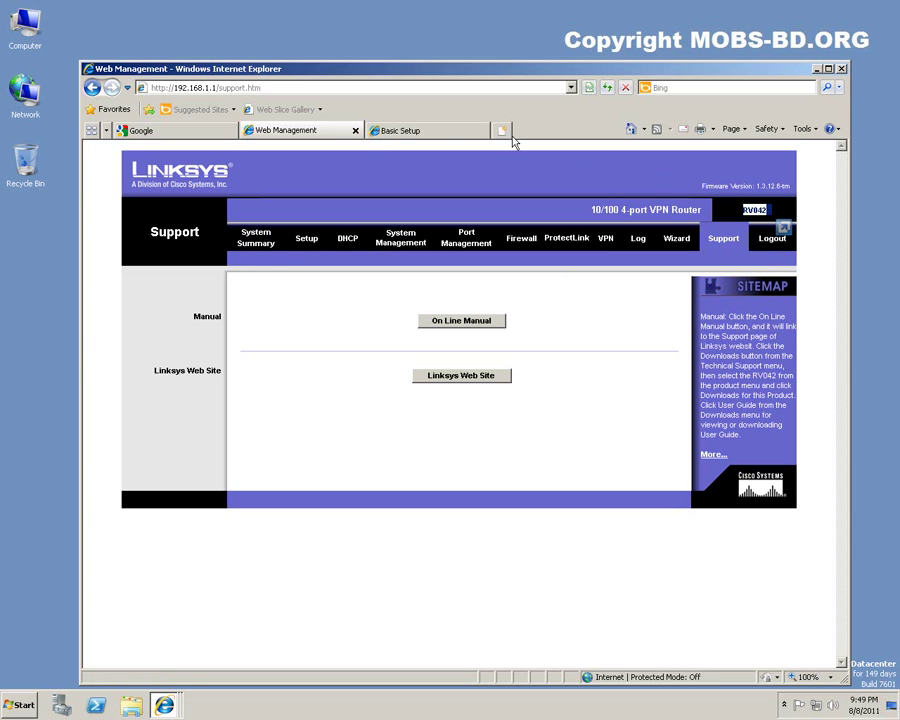
{"action": "left_click", "coordinate": [420, 130]}
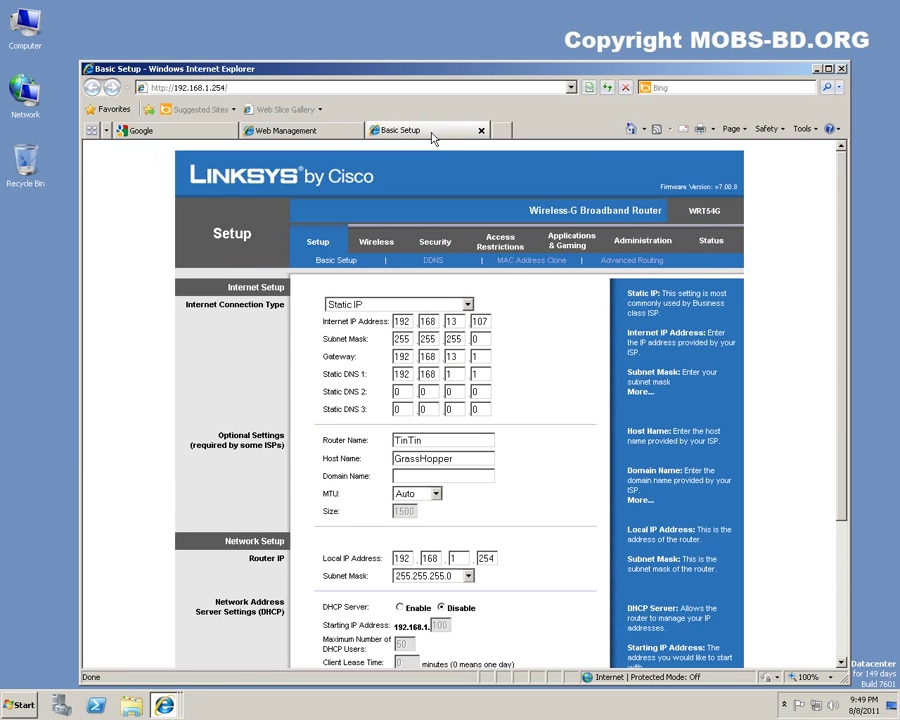
{"action": "double_click", "coordinate": [727, 211]}
{"action": "left_click", "coordinate": [286, 131]}
{"action": "left_click", "coordinate": [254, 247]}
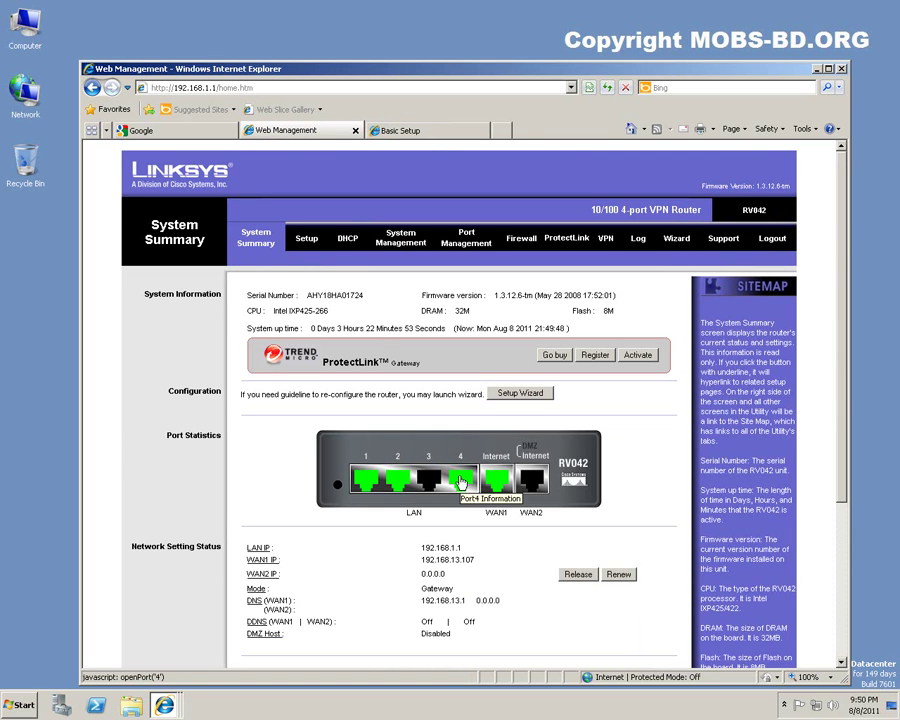
{"action": "left_click", "coordinate": [432, 134]}
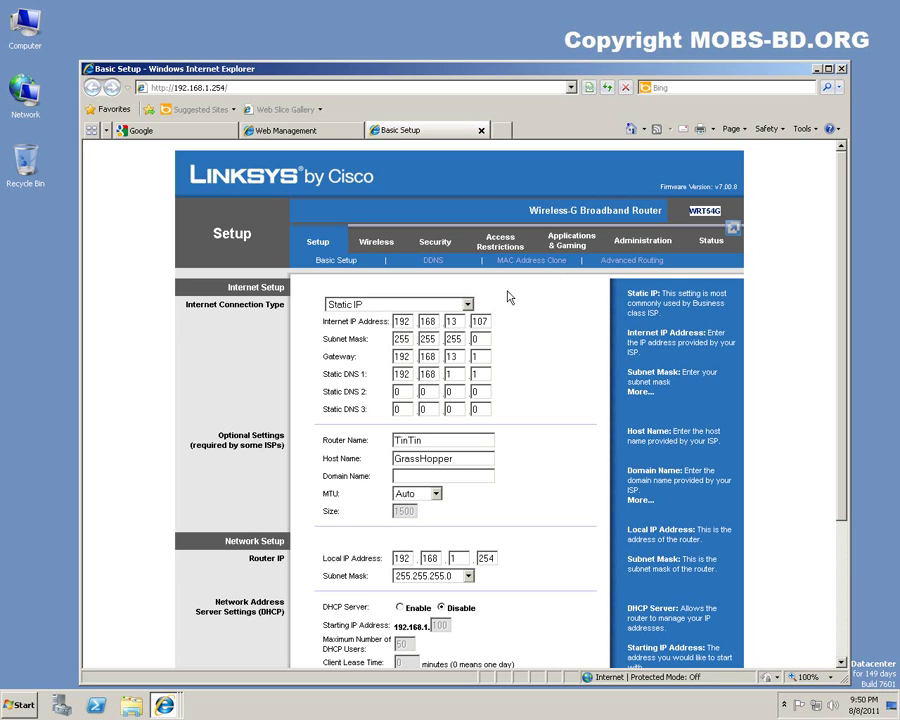
Step: Open the RV042's WAN1 IP settings from the System Summary and compare them with the WRT54G's Internet connection settings
{"action": "left_click", "coordinate": [294, 134]}
{"action": "scroll", "coordinate": [240, 340], "scroll_direction": "down", "scroll_amount": 5}
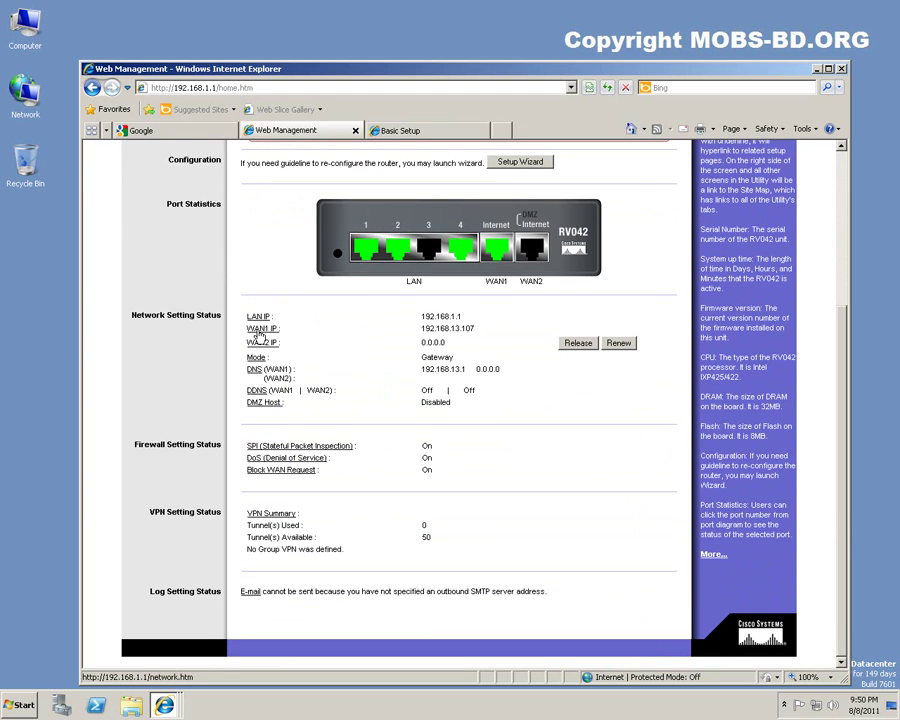
{"action": "left_click", "coordinate": [259, 331]}
{"action": "scroll", "coordinate": [290, 324], "scroll_direction": "down", "scroll_amount": 5}
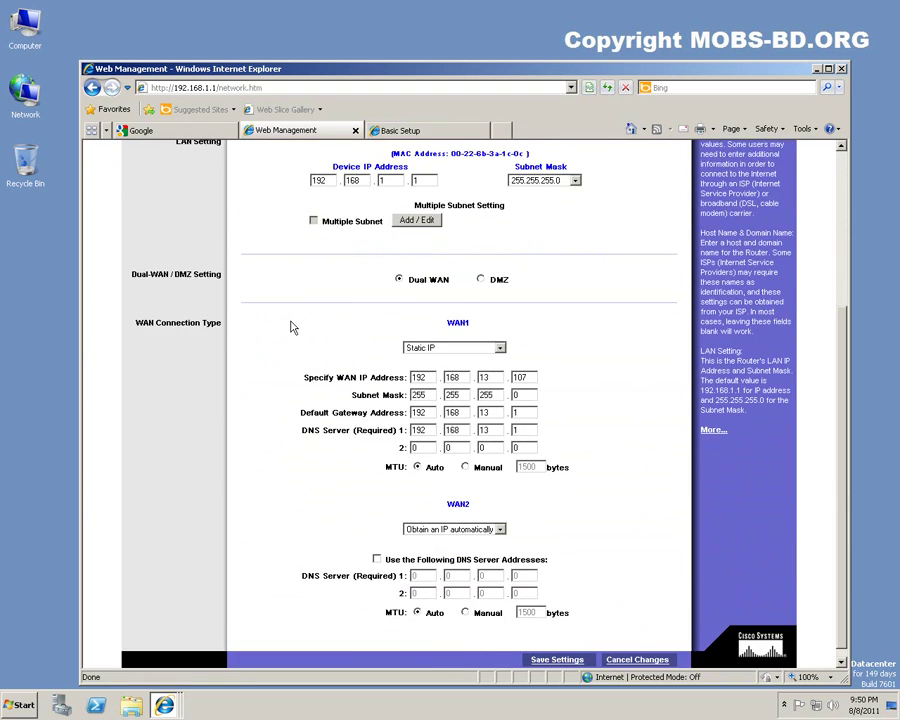
{"action": "left_click", "coordinate": [432, 134]}
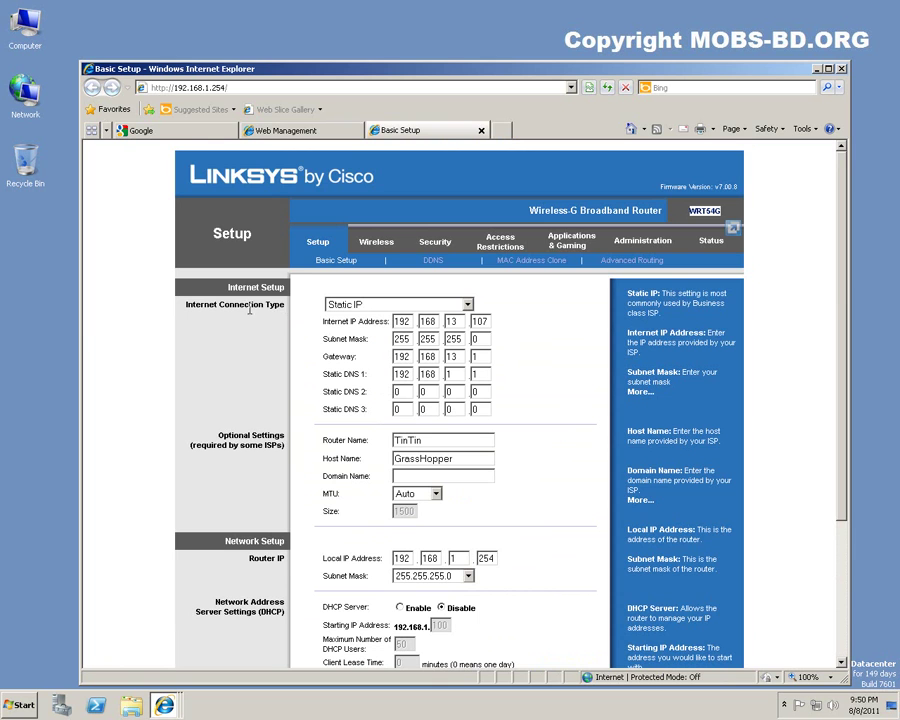
{"action": "left_click", "coordinate": [300, 132]}
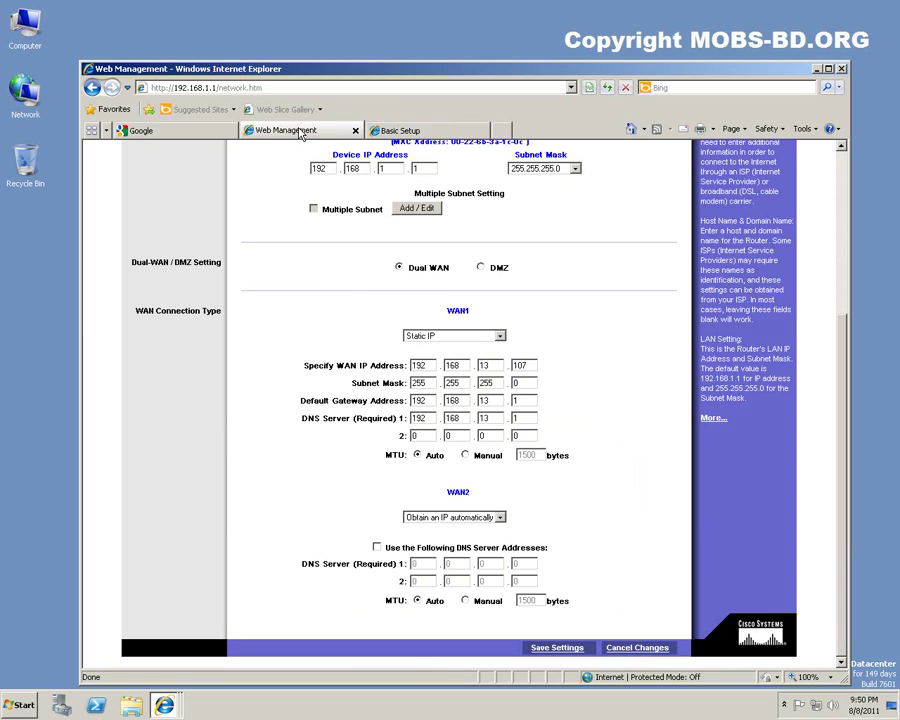
{"action": "left_click", "coordinate": [400, 130]}
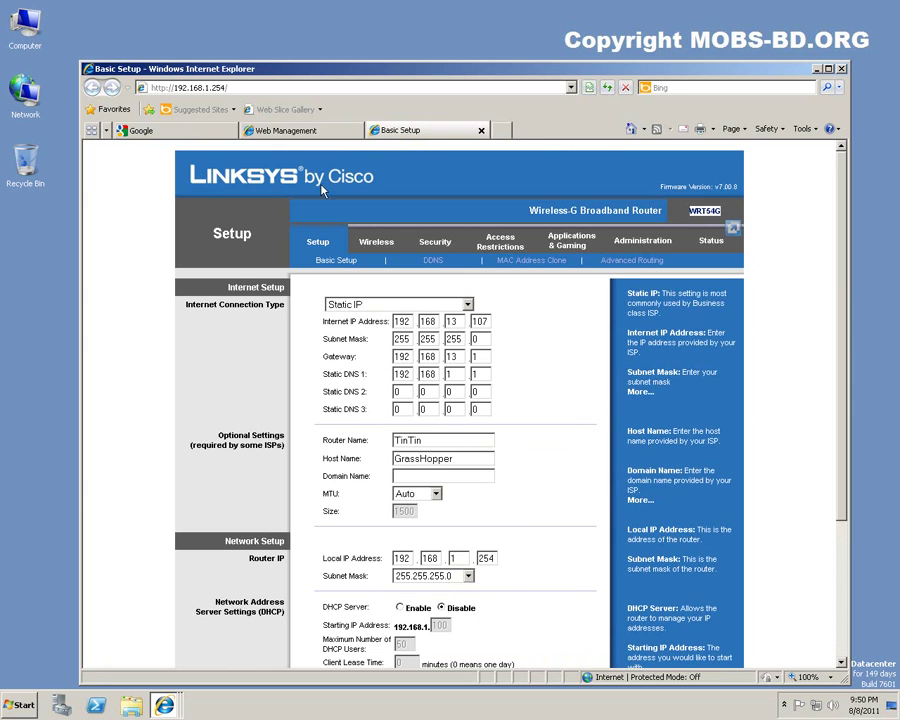
{"action": "left_click", "coordinate": [289, 132]}
{"action": "scroll", "coordinate": [293, 166], "scroll_direction": "up", "scroll_amount": 3}
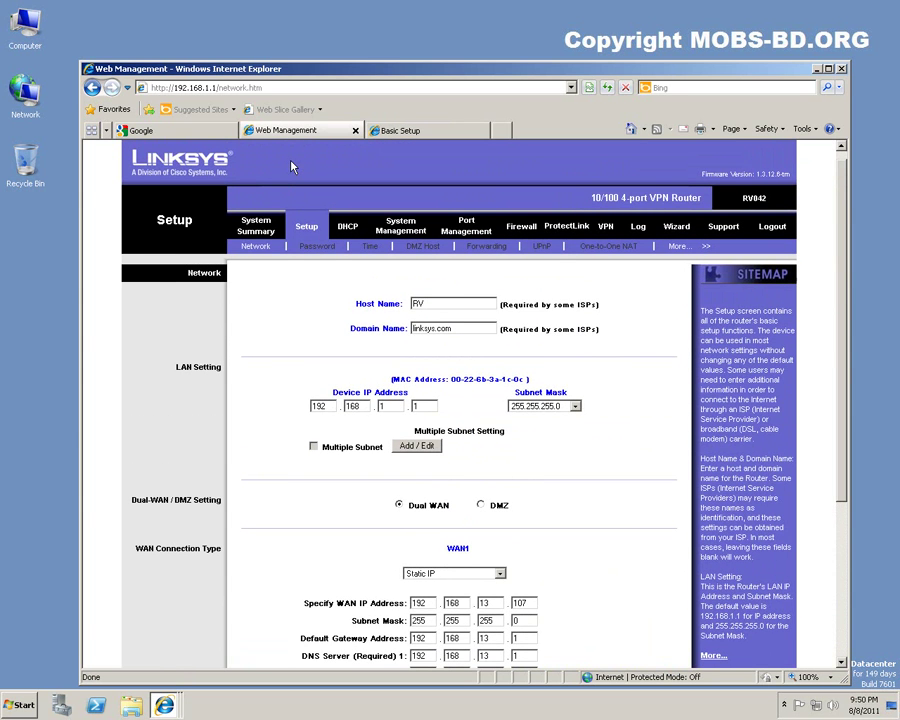
Step: Revisit the RV042's System Summary, and examine the WRT54G's local IP address and DHCP server settings under Basic Setup
{"action": "left_click", "coordinate": [245, 232]}
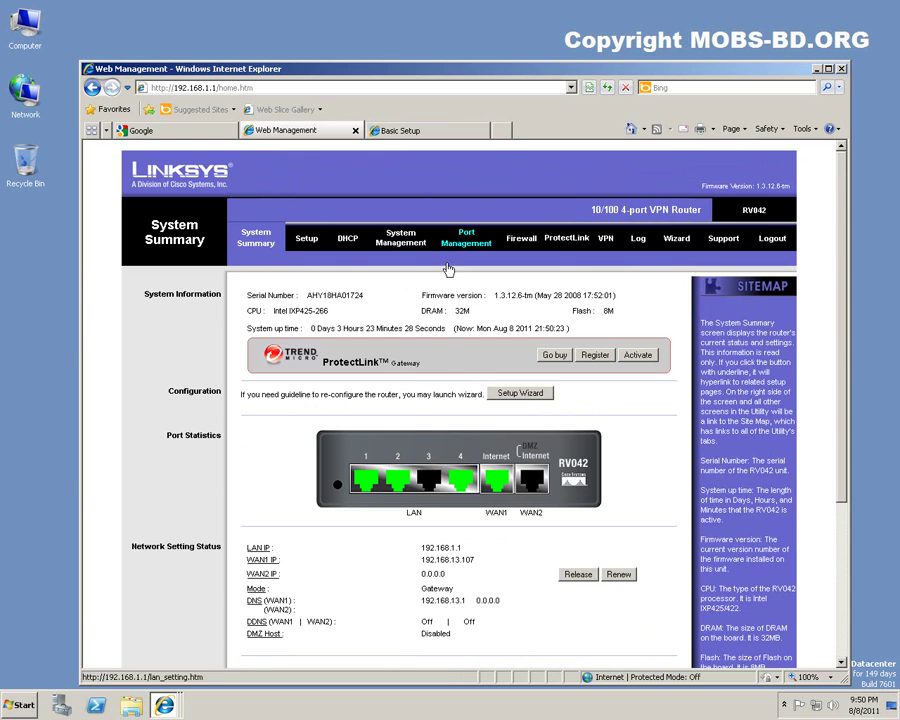
{"action": "left_click", "coordinate": [416, 131]}
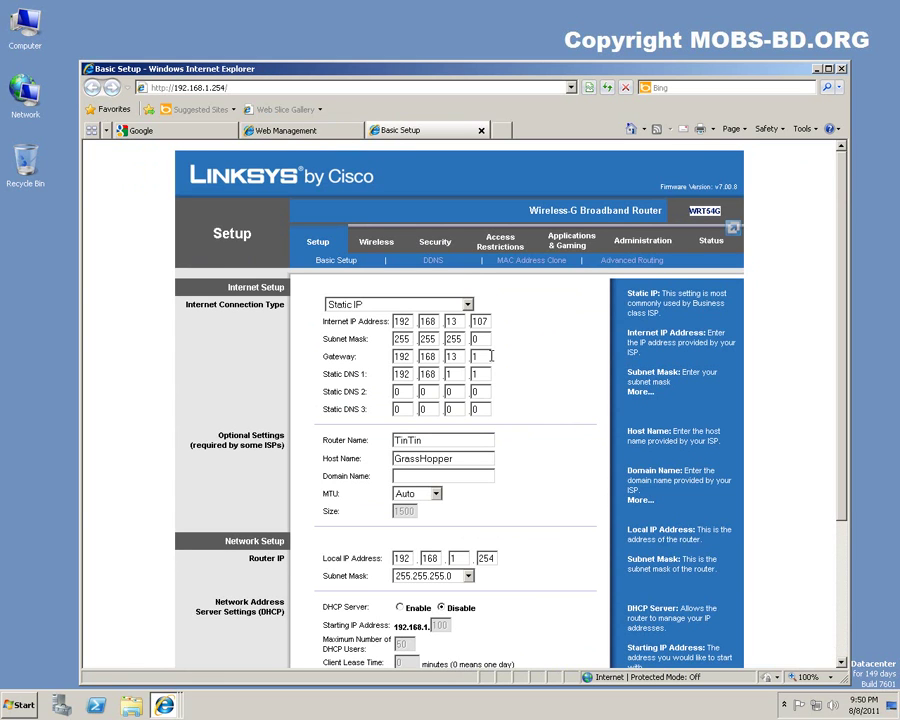
{"action": "left_click", "coordinate": [496, 560]}
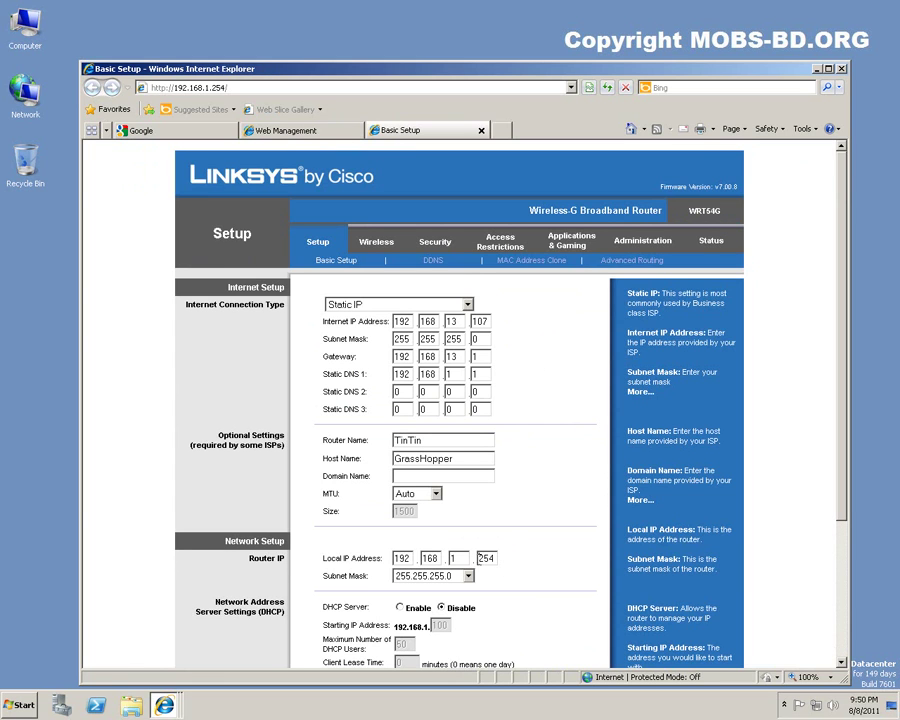
{"action": "double_click", "coordinate": [494, 560]}
{"action": "left_click", "coordinate": [541, 555]}
{"action": "scroll", "coordinate": [487, 543], "scroll_direction": "down", "scroll_amount": 3}
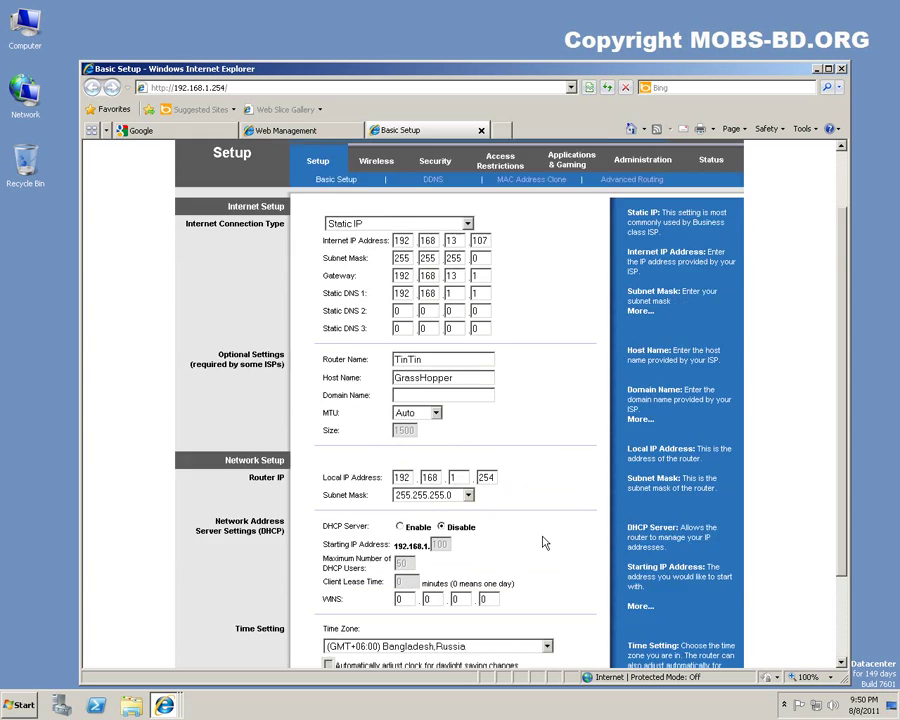
Step: Examine the WRT54G's router name, host name and domain name fields and its DHCP server setting under Basic Setup
{"action": "double_click", "coordinate": [406, 283]}
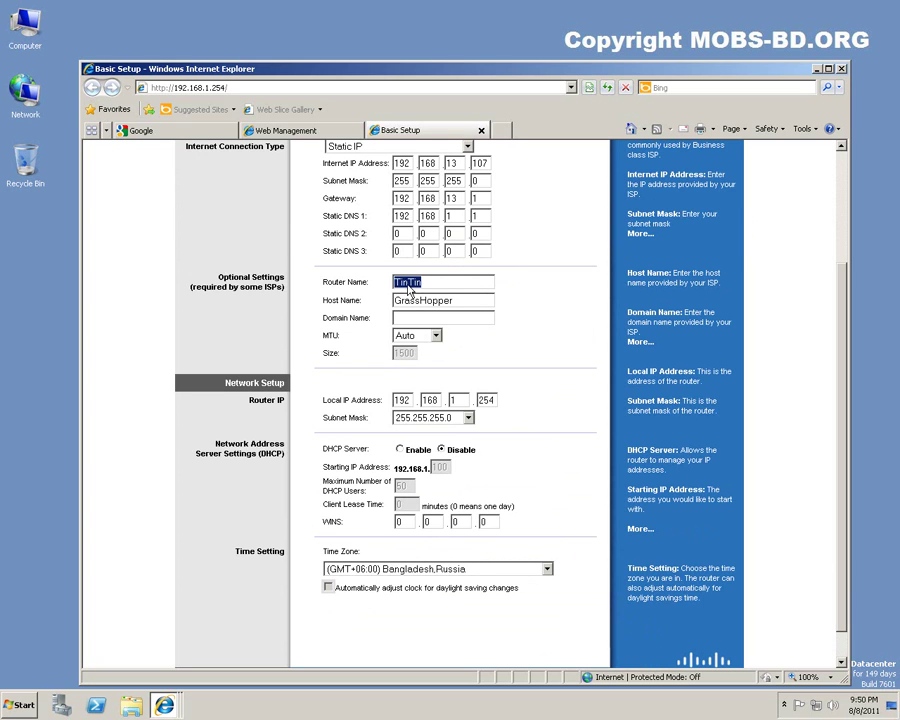
{"action": "key", "text": "Tab"}
{"action": "key", "text": "Tab"}
{"action": "left_click_drag", "start_coordinate": [324, 449], "coordinate": [497, 452]}
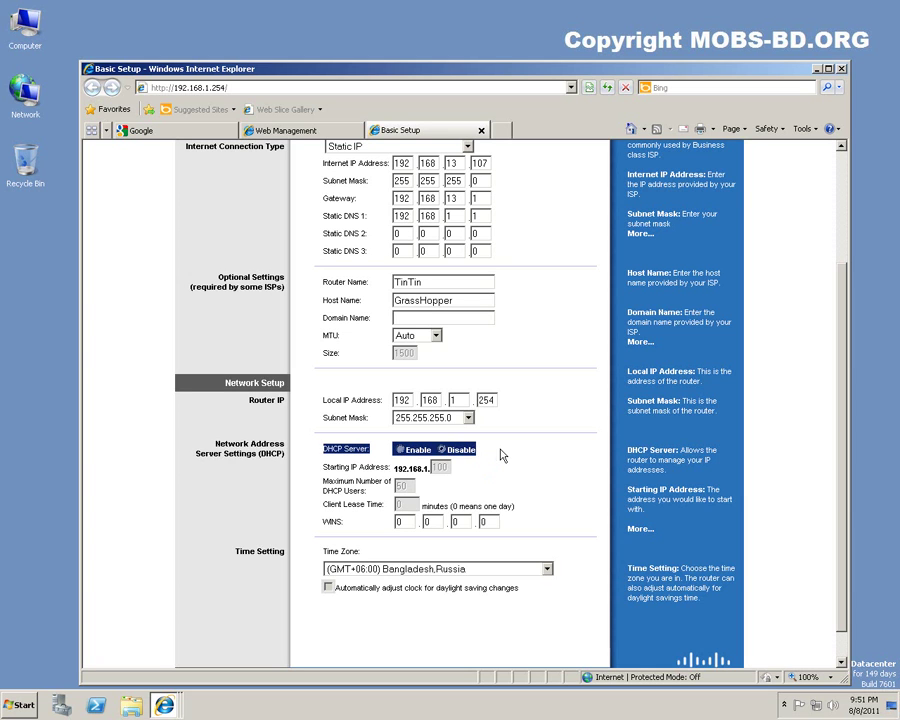
{"action": "left_click", "coordinate": [495, 453]}
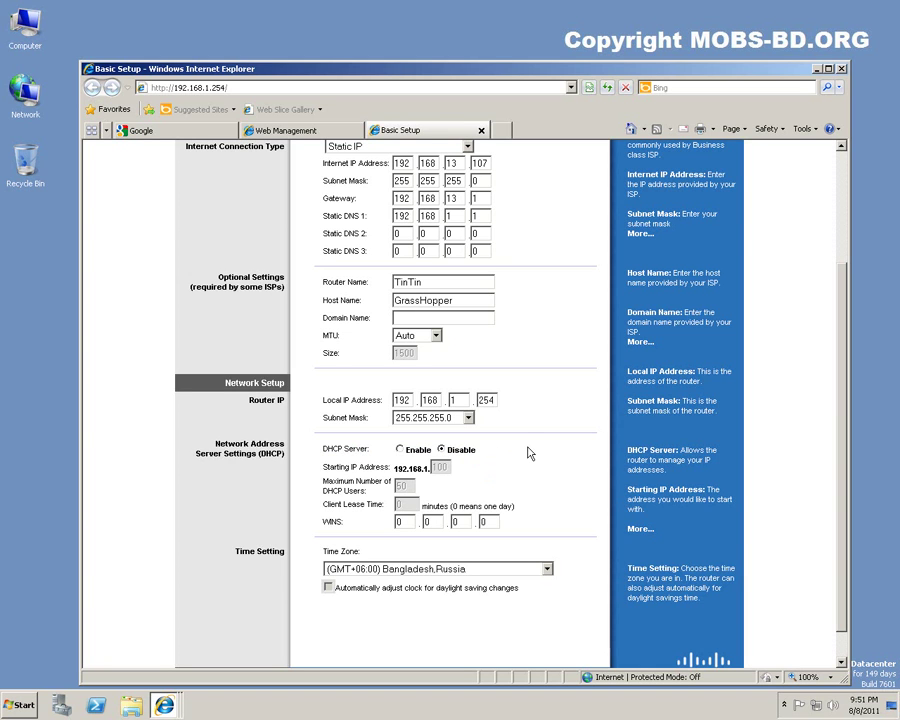
Step: Check the WRT54G's Internet IP address and Static DNS 1 entries in its Internet Setup section
{"action": "scroll", "coordinate": [530, 453], "scroll_direction": "up", "scroll_amount": 2}
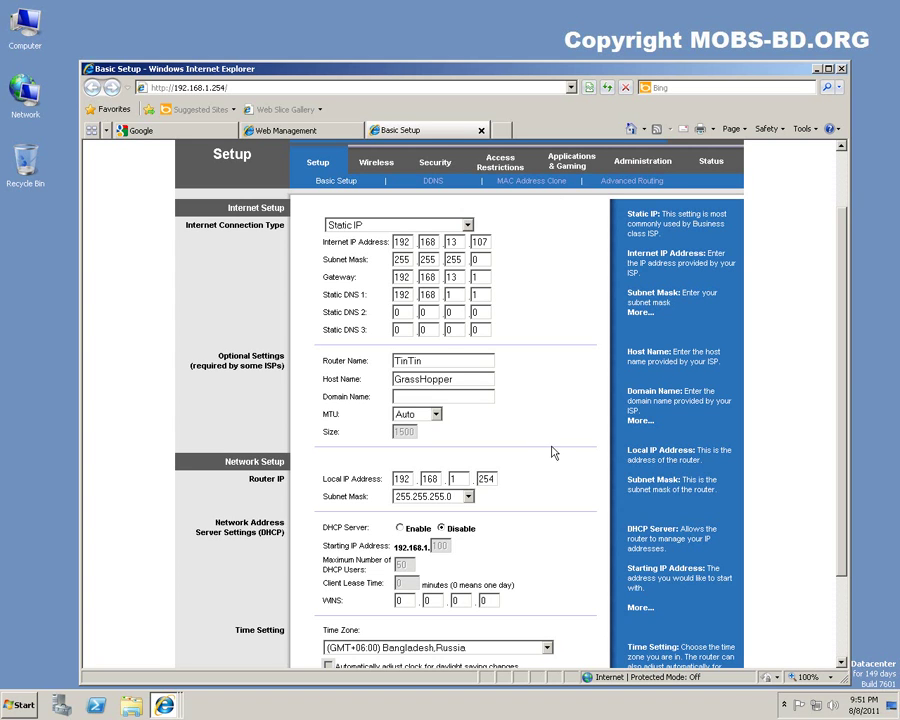
{"action": "double_click", "coordinate": [480, 242]}
{"action": "left_click", "coordinate": [478, 294]}
{"action": "left_click_drag", "start_coordinate": [480, 294], "coordinate": [393, 294]}
{"action": "left_click", "coordinate": [487, 296]}
Step: Review the network setting status in the RV042's System Summary and open its DHCP setup page
{"action": "left_click", "coordinate": [286, 131]}
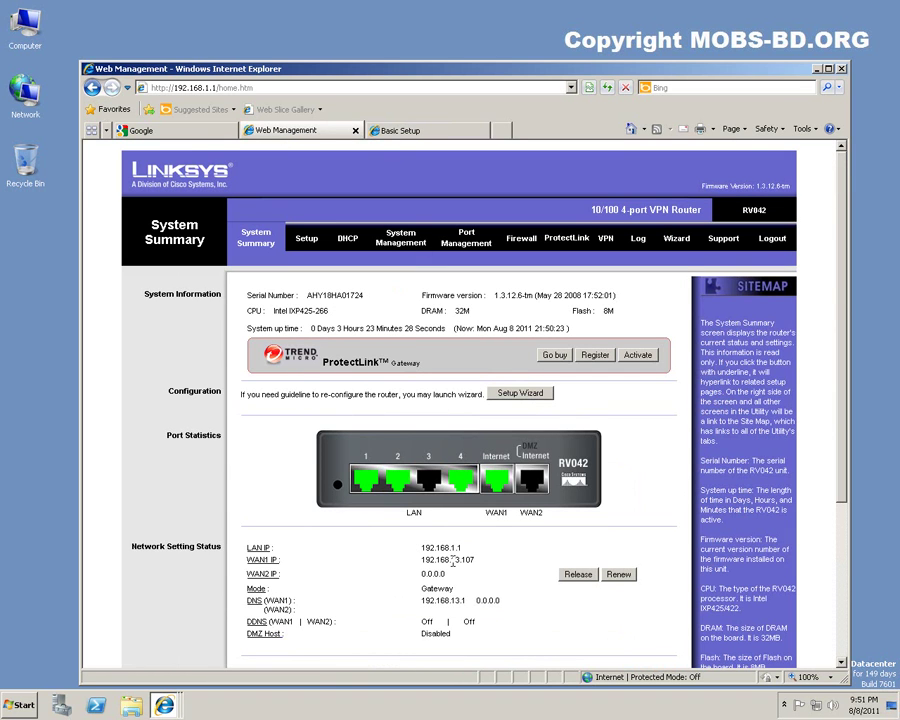
{"action": "scroll", "coordinate": [452, 563], "scroll_direction": "down", "scroll_amount": 4}
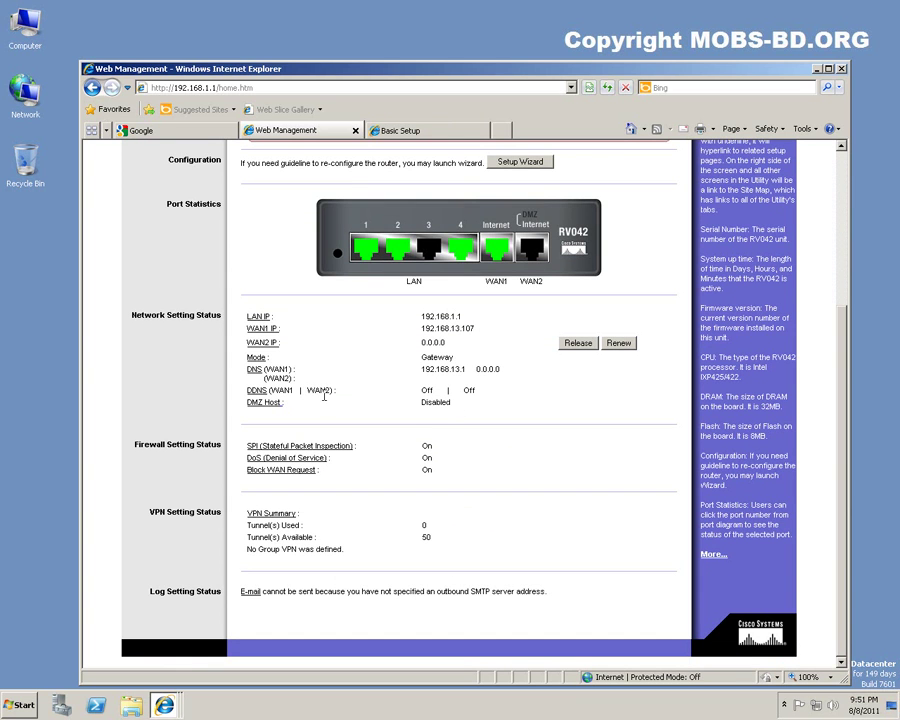
{"action": "scroll", "coordinate": [411, 449], "scroll_direction": "up", "scroll_amount": 3}
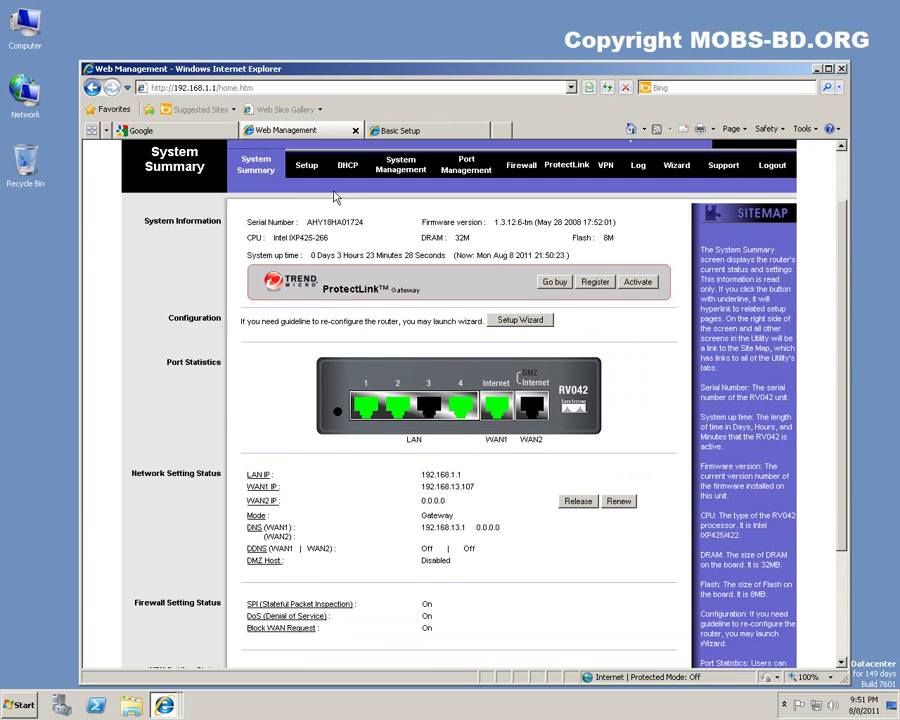
{"action": "left_click", "coordinate": [344, 170]}
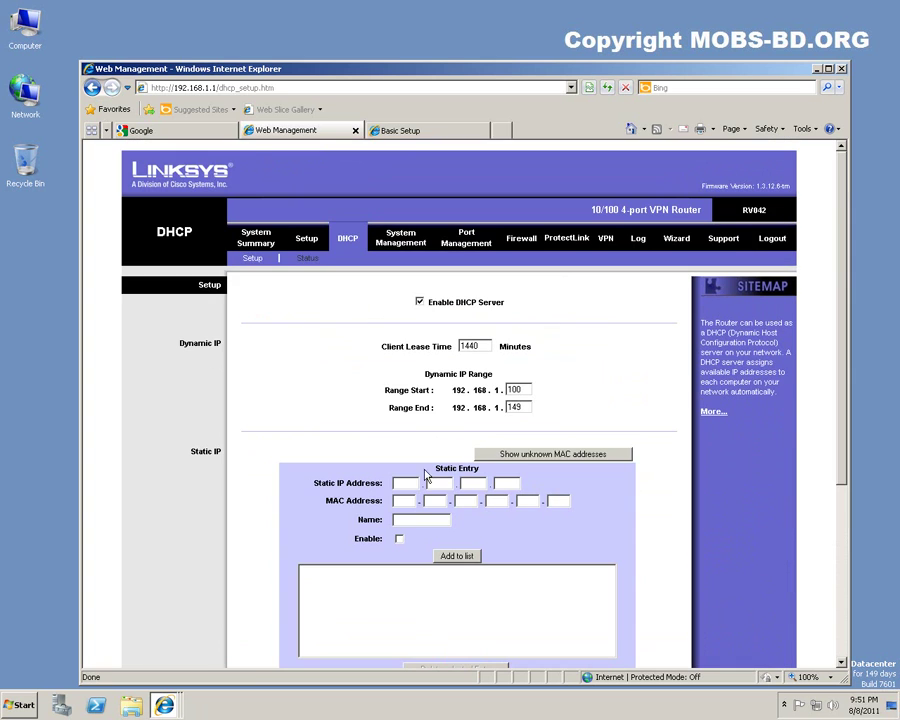
Step: Return to the WRT54G's configuration and check the network name (SSID) in its Basic Wireless Settings
{"action": "left_click", "coordinate": [418, 131]}
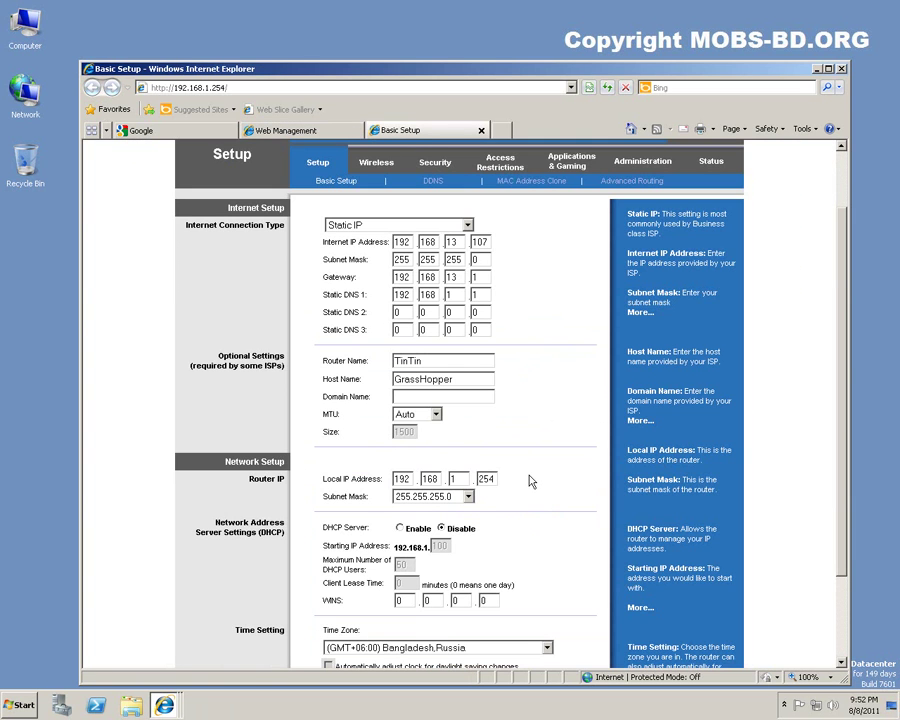
{"action": "scroll", "coordinate": [537, 485], "scroll_direction": "up", "scroll_amount": 2}
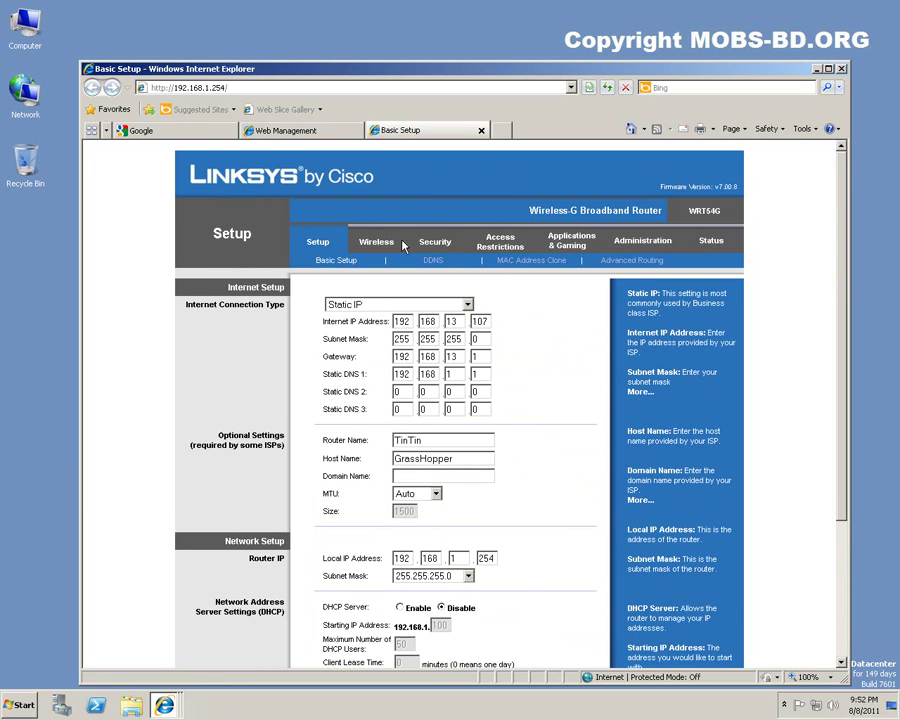
{"action": "left_click", "coordinate": [376, 243]}
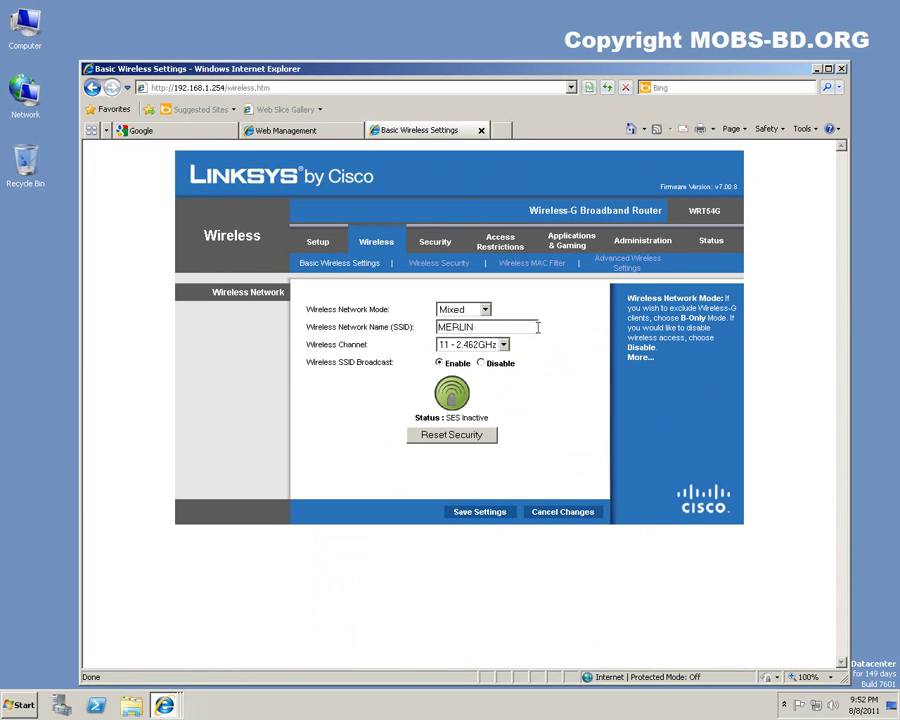
{"action": "left_click_drag", "start_coordinate": [492, 327], "coordinate": [420, 337]}
Step: Try the G-Only and B-Only options for the Wireless Network Mode
{"action": "left_click", "coordinate": [485, 311]}
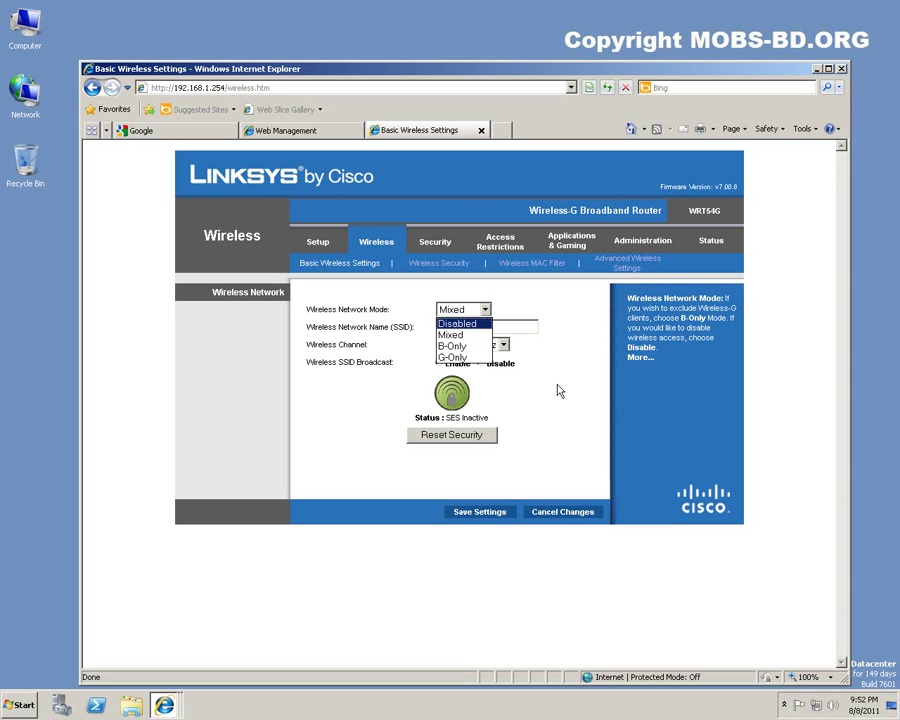
{"action": "left_click", "coordinate": [456, 357]}
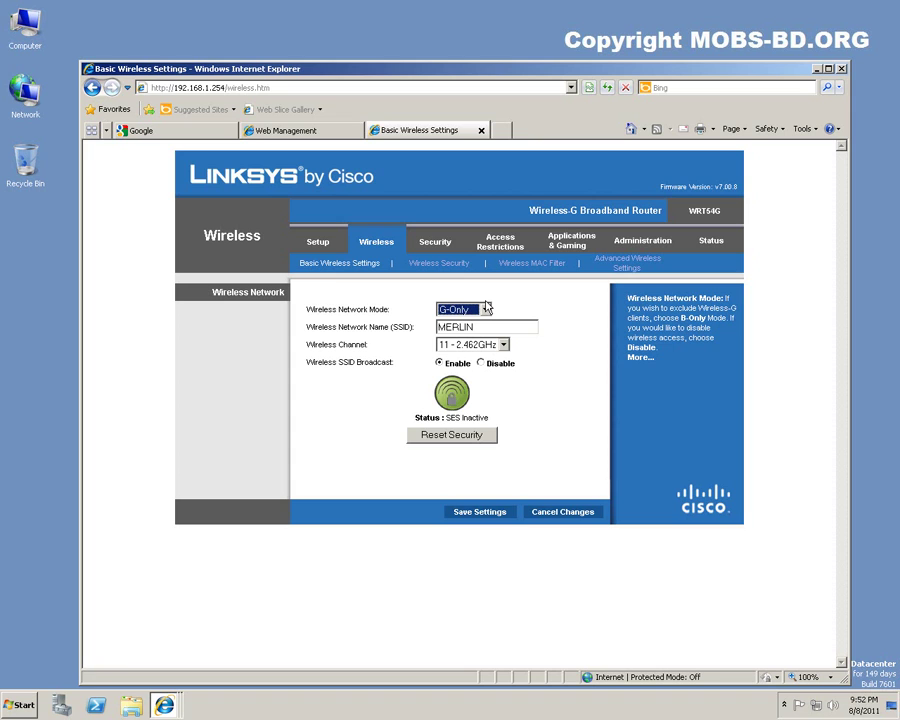
{"action": "left_click", "coordinate": [485, 310]}
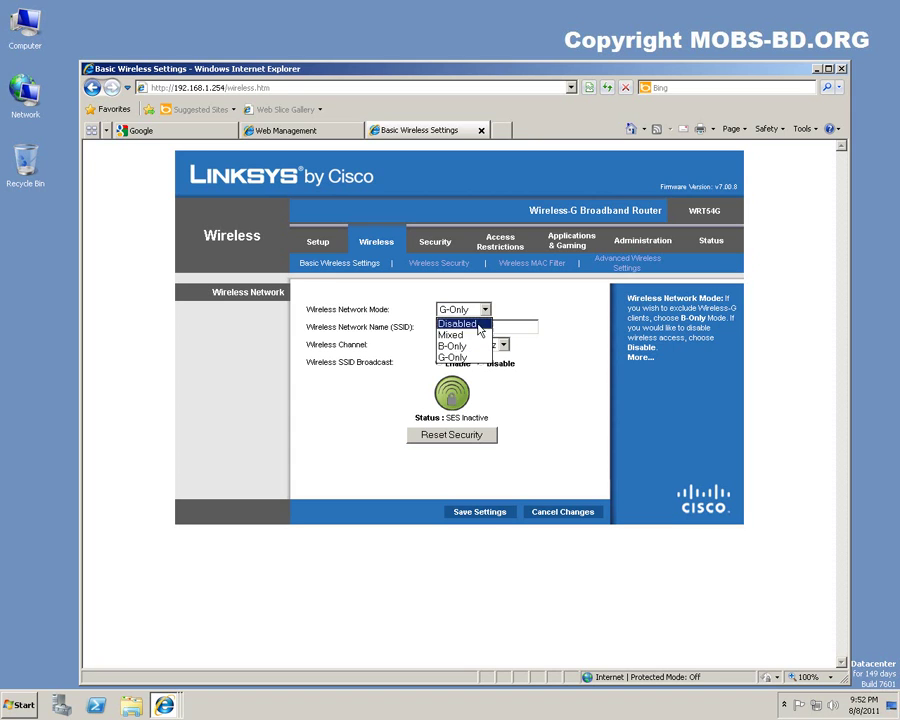
{"action": "left_click", "coordinate": [472, 347]}
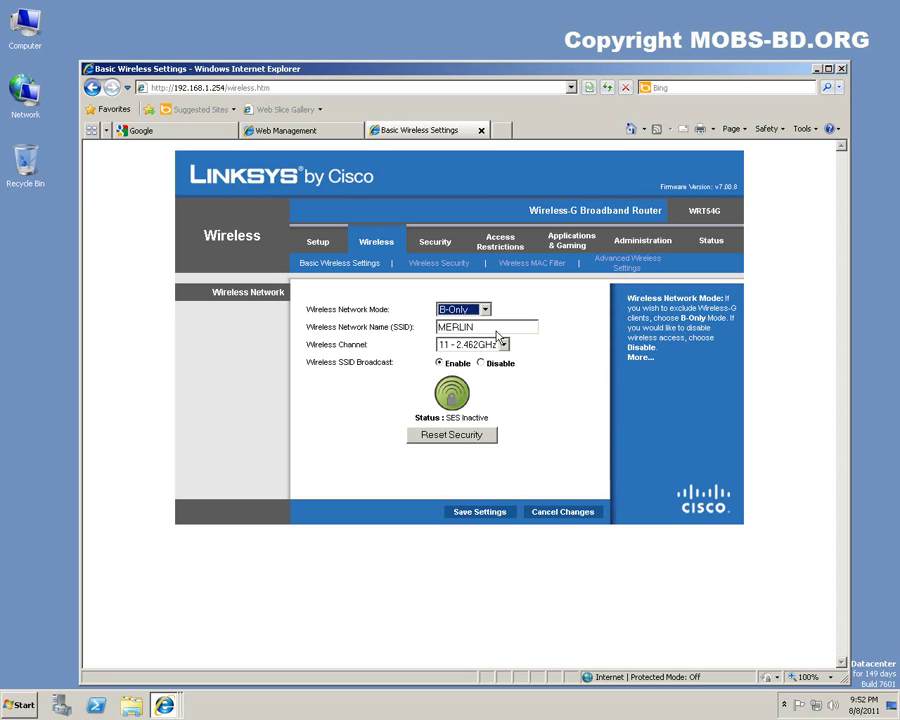
Step: Examine the wireless network name, the router model and the available wireless channels in the Basic Wireless Settings
{"action": "left_click_drag", "start_coordinate": [494, 329], "coordinate": [409, 323]}
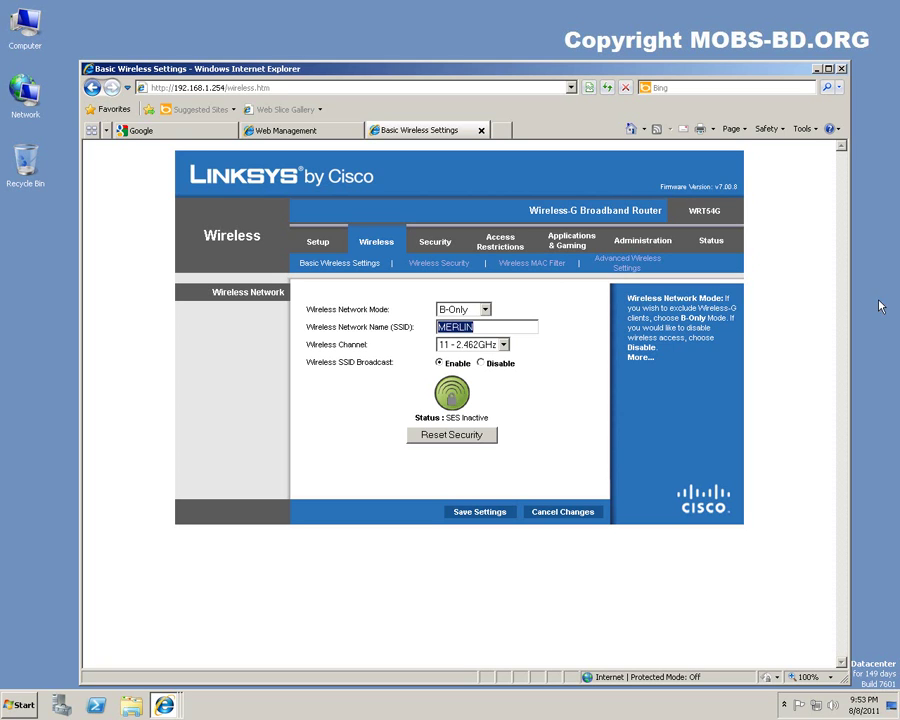
{"action": "left_click_drag", "start_coordinate": [690, 210], "coordinate": [724, 215]}
{"action": "left_click", "coordinate": [724, 215]}
{"action": "left_click", "coordinate": [492, 325]}
{"action": "left_click_drag", "start_coordinate": [492, 325], "coordinate": [437, 333]}
{"action": "left_click", "coordinate": [485, 326]}
{"action": "left_click", "coordinate": [504, 345]}
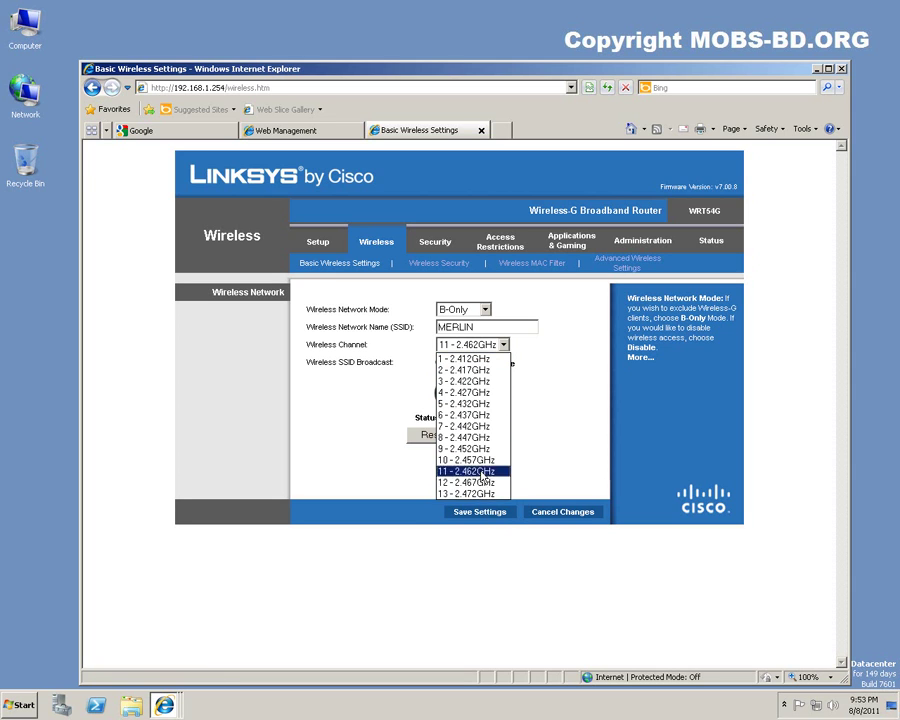
{"action": "left_click", "coordinate": [570, 443]}
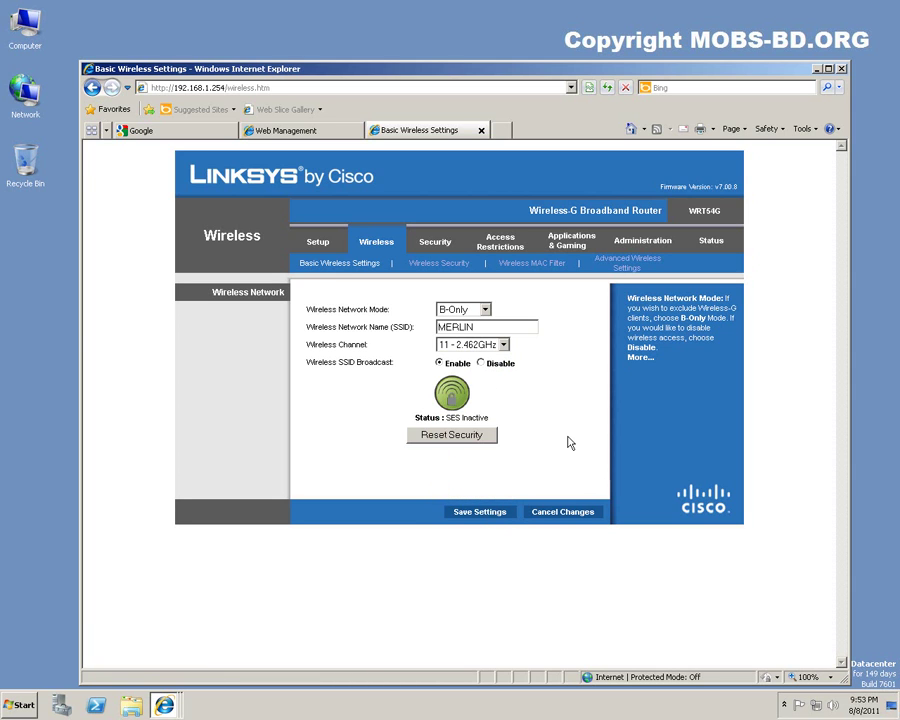
Step: Open the Wireless Security settings and examine the WPA shared key and the available WPA algorithms
{"action": "left_click", "coordinate": [439, 264]}
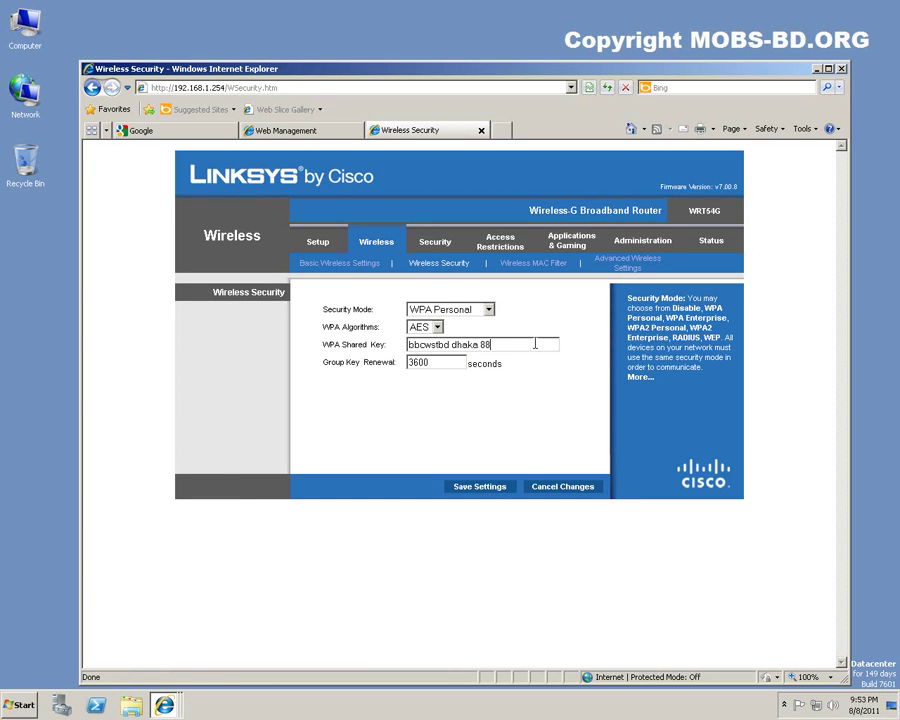
{"action": "left_click_drag", "start_coordinate": [538, 344], "coordinate": [380, 345]}
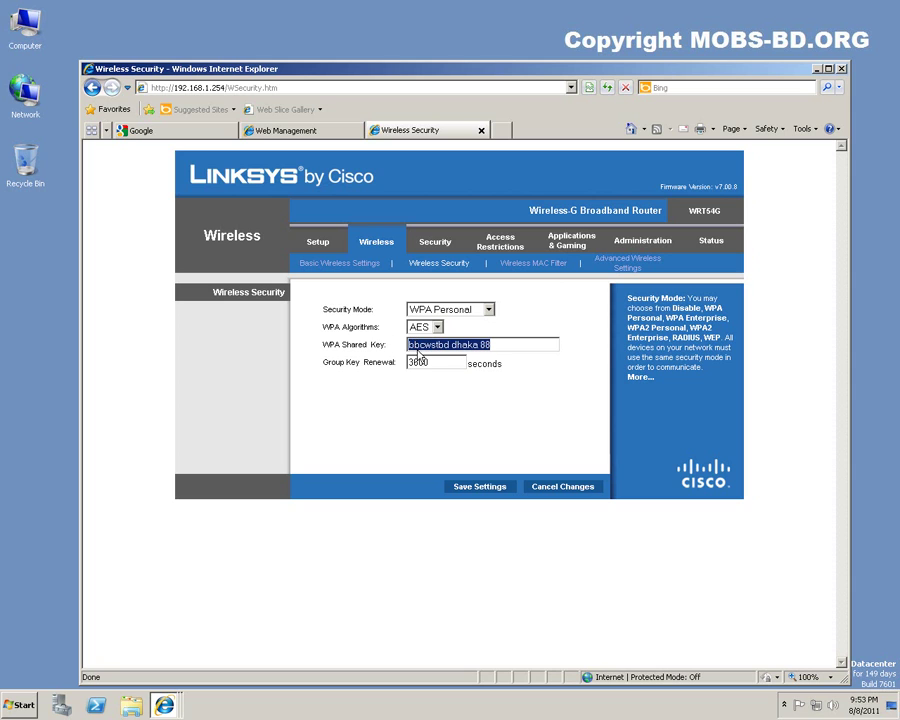
{"action": "left_click", "coordinate": [514, 345]}
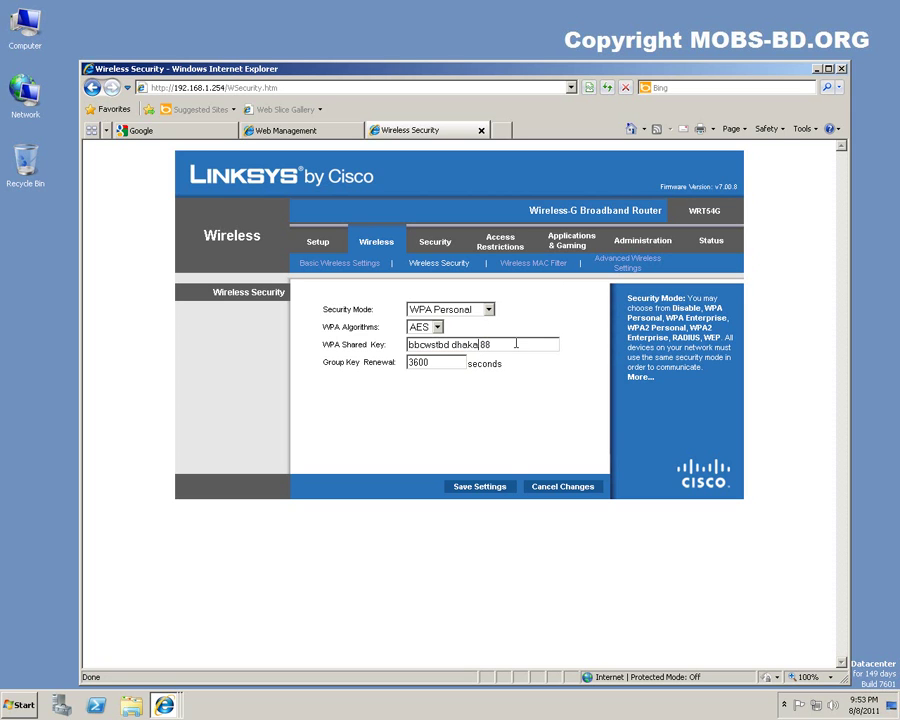
{"action": "key", "text": "Left"}
{"action": "key", "text": "Left"}
{"action": "key", "text": "Left"}
{"action": "key", "text": "Left"}
{"action": "key", "text": "Left"}
{"action": "key", "text": "Left"}
{"action": "key", "text": "Left"}
{"action": "key", "text": "Left"}
{"action": "key", "text": "Left"}
{"action": "key", "text": "Left"}
{"action": "key", "text": "Right"}
{"action": "key", "text": "Right"}
{"action": "key", "text": "Right"}
{"action": "key", "text": "Right"}
{"action": "key", "text": "Right"}
{"action": "left_click", "coordinate": [438, 330]}
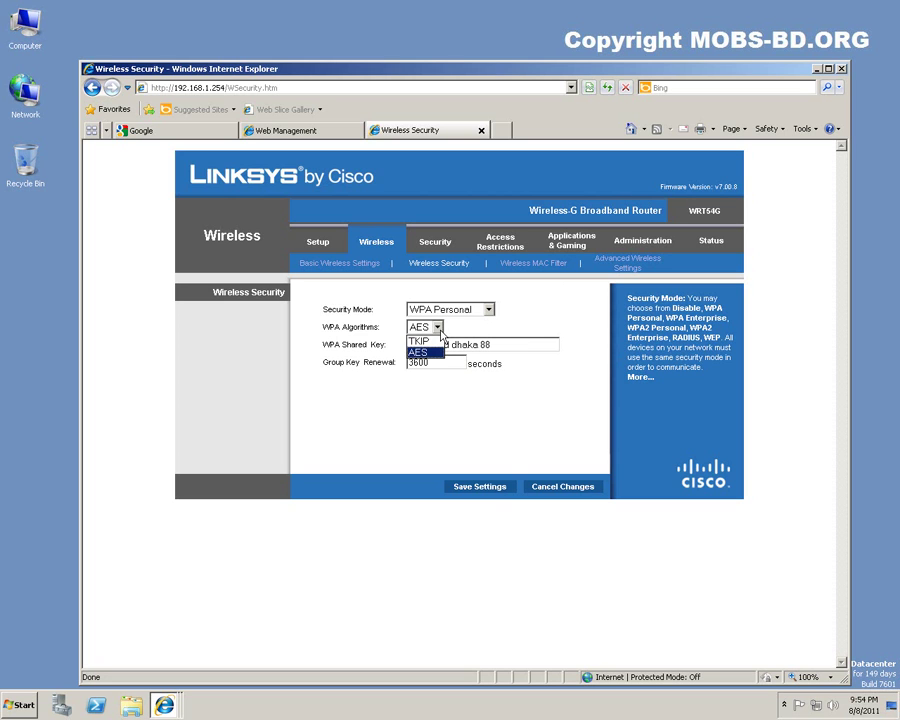
{"action": "left_click", "coordinate": [440, 335]}
Step: Preview the WPA2 Enterprise, WEP and WPA Enterprise security modes, and return the Security Mode to WPA Personal
{"action": "left_click", "coordinate": [489, 309]}
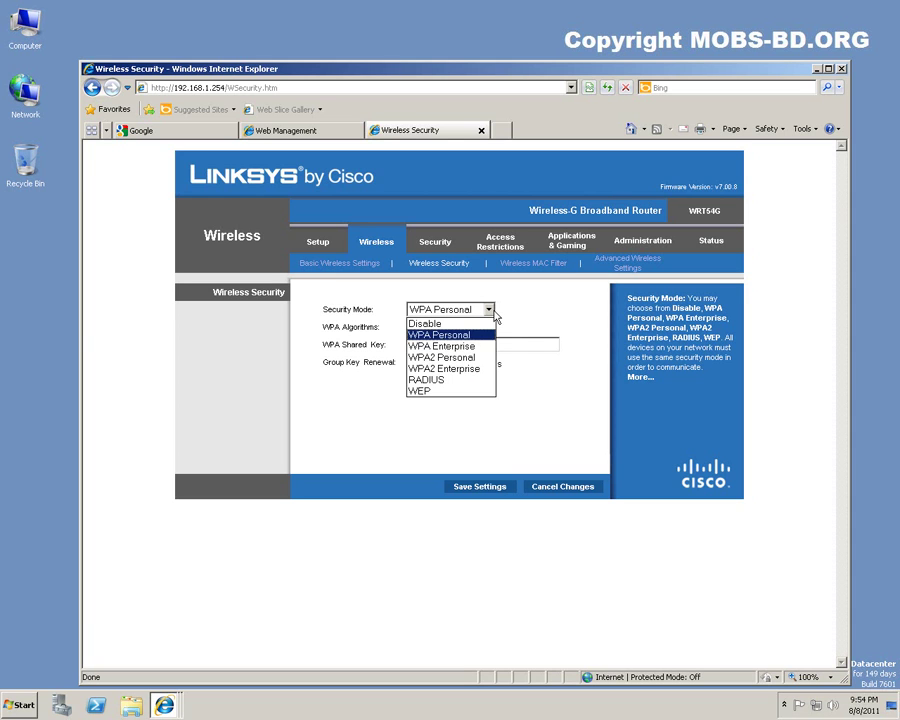
{"action": "left_click", "coordinate": [473, 374]}
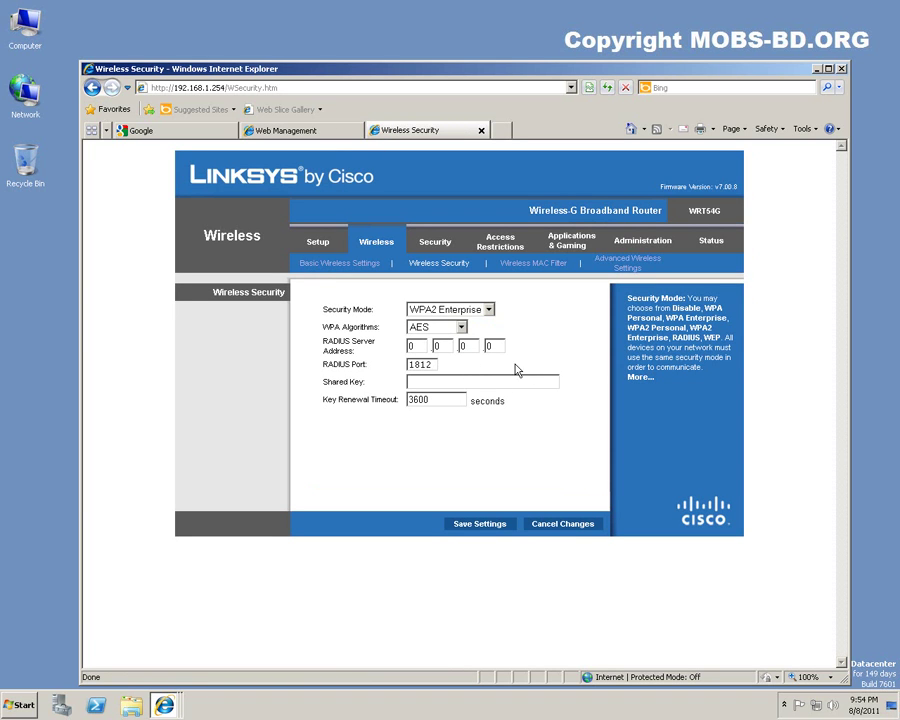
{"action": "left_click", "coordinate": [490, 311]}
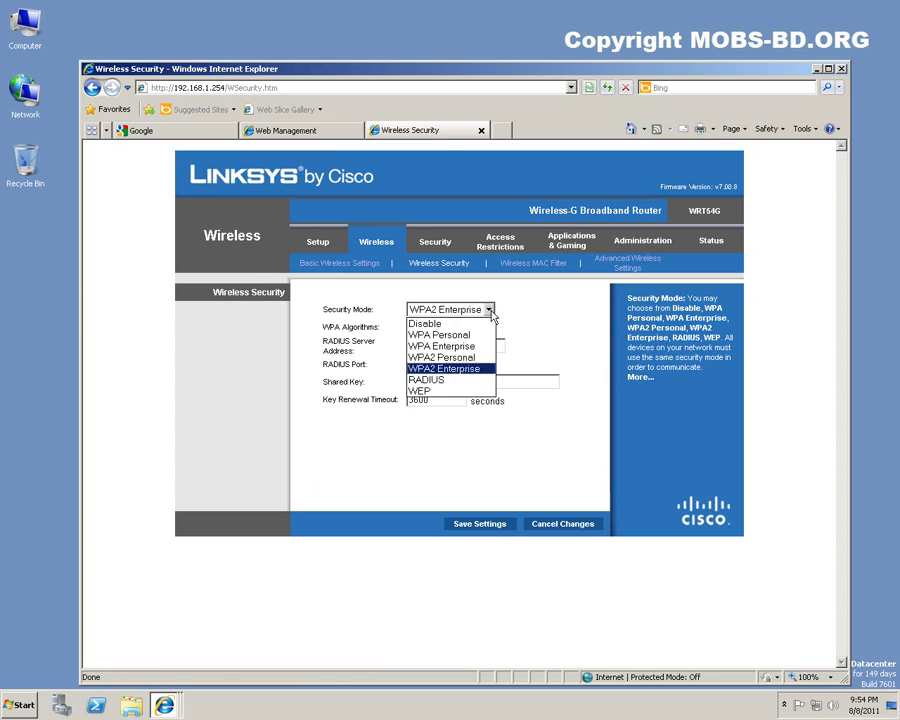
{"action": "left_click", "coordinate": [452, 388]}
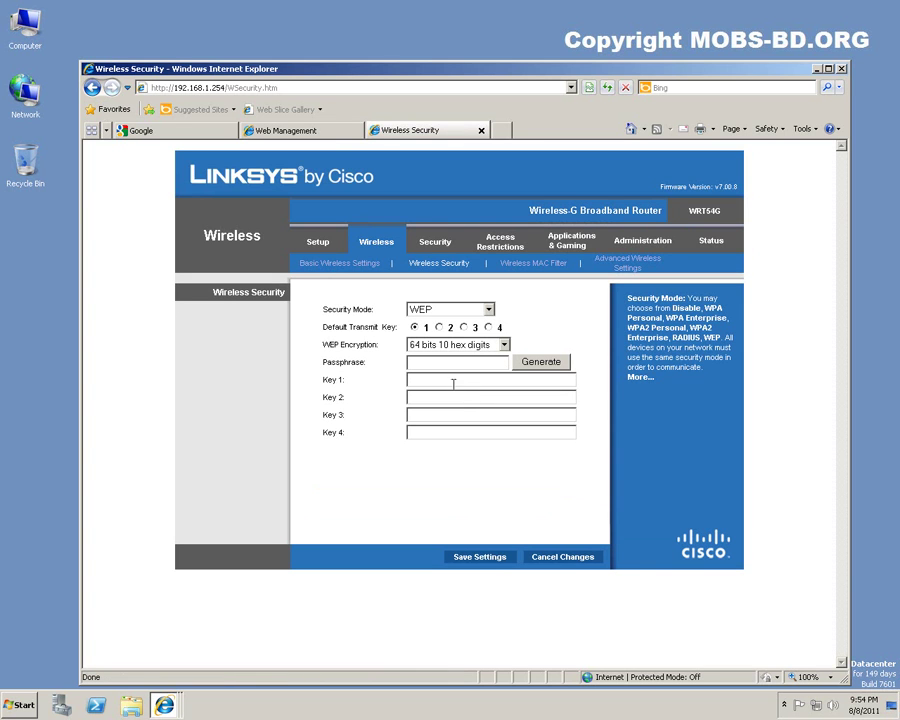
{"action": "left_click", "coordinate": [489, 310]}
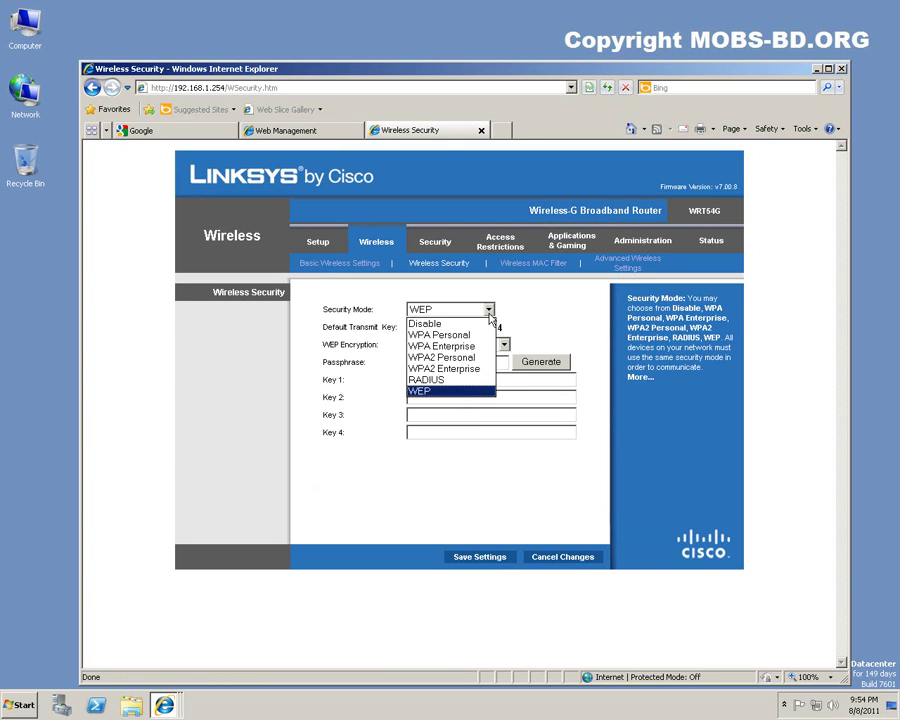
{"action": "left_click", "coordinate": [470, 346]}
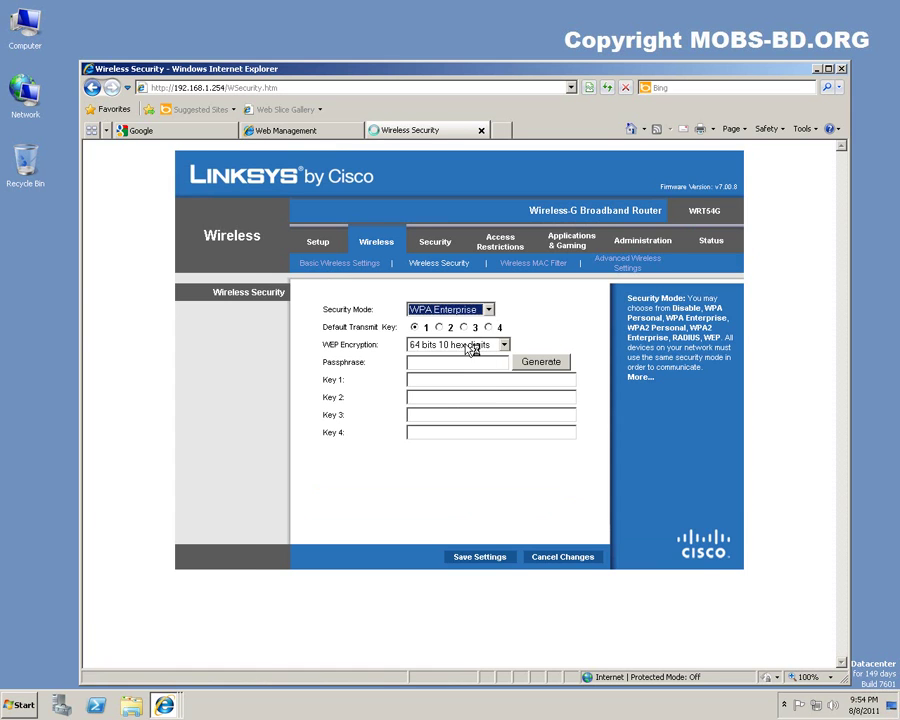
{"action": "left_click", "coordinate": [490, 312]}
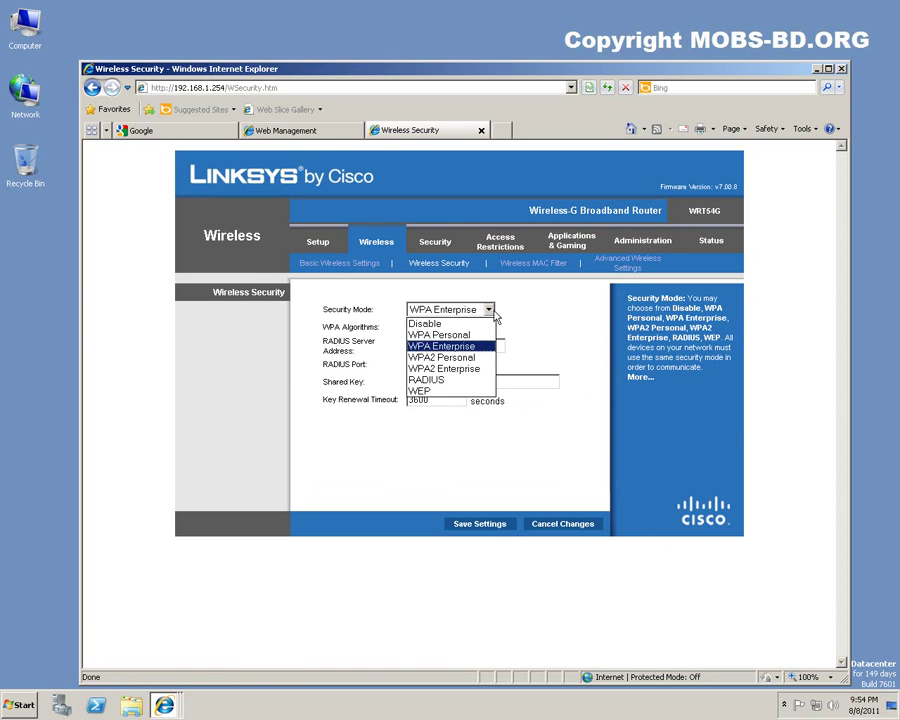
{"action": "left_click", "coordinate": [474, 335]}
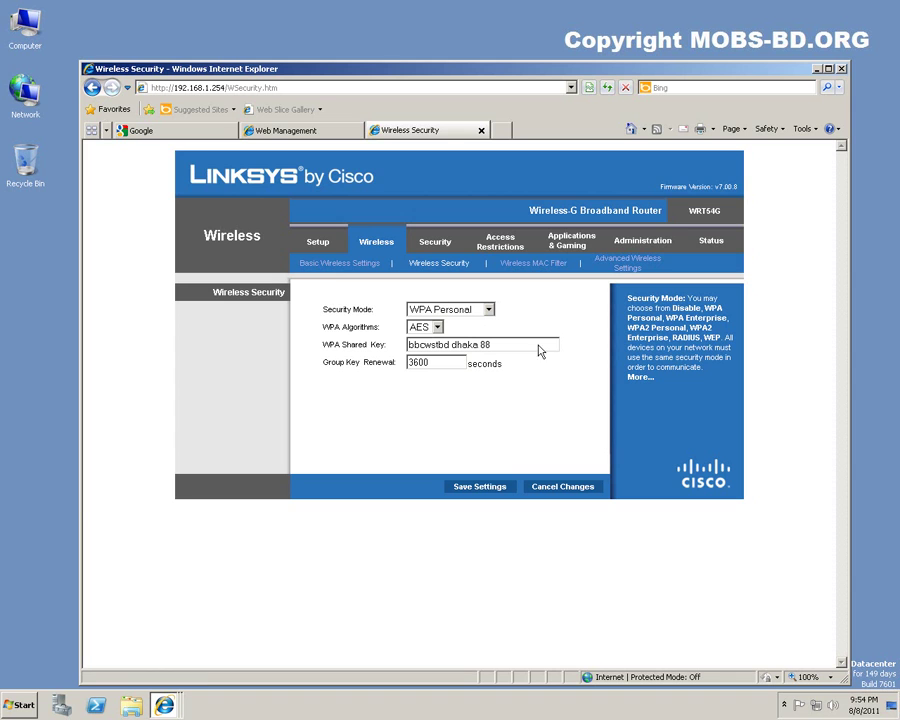
Step: Check the Wireless MAC Filter page and preview the WPA2 Personal mode in Wireless Security without saving it
{"action": "left_click", "coordinate": [536, 264]}
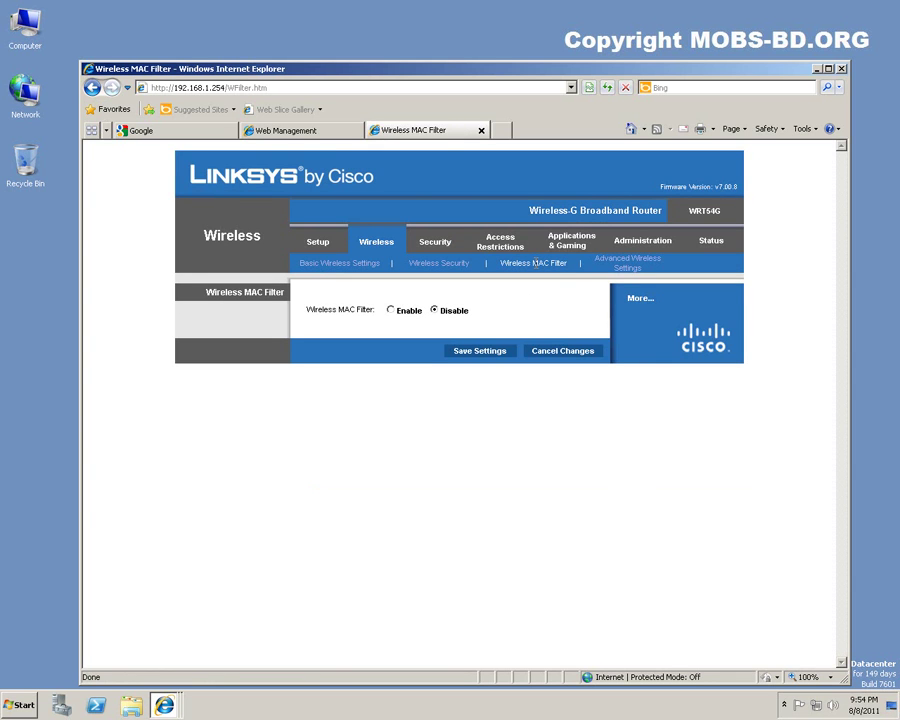
{"action": "left_click", "coordinate": [436, 267]}
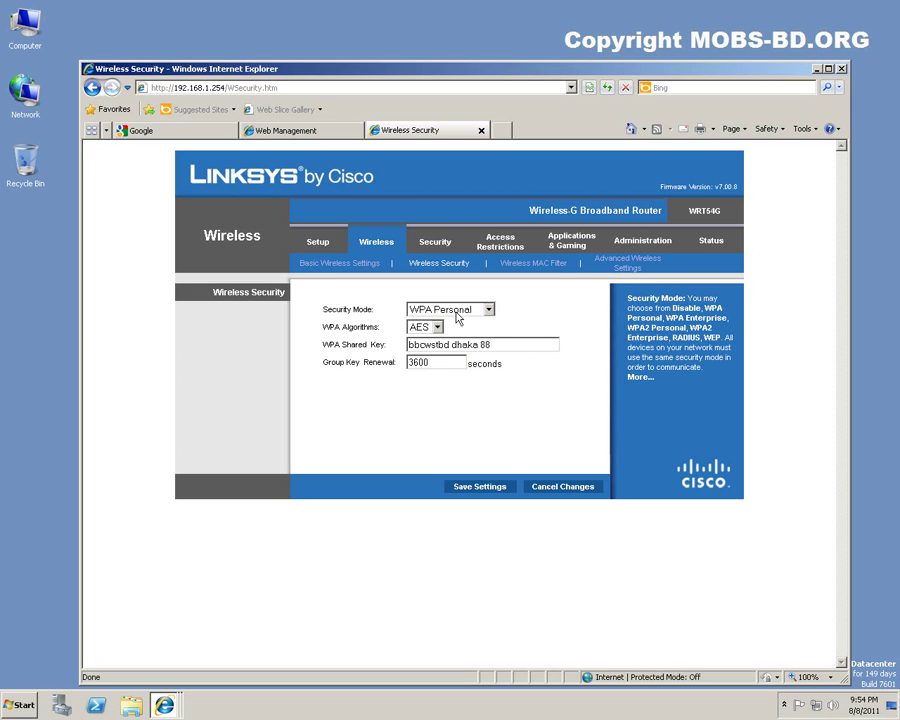
{"action": "left_click", "coordinate": [488, 309]}
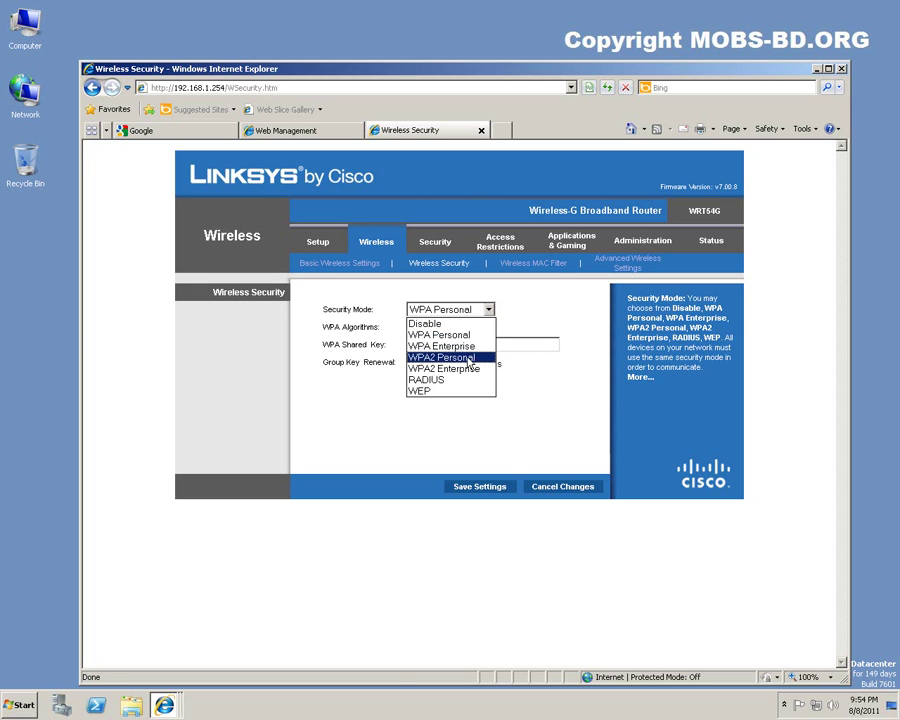
{"action": "left_click", "coordinate": [474, 358]}
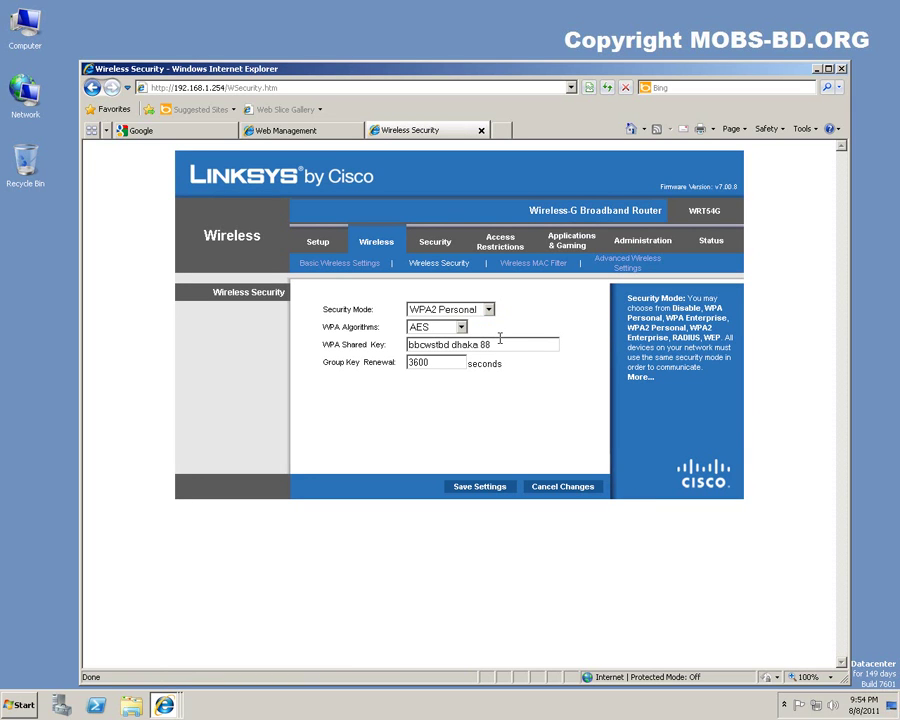
{"action": "left_click", "coordinate": [538, 263]}
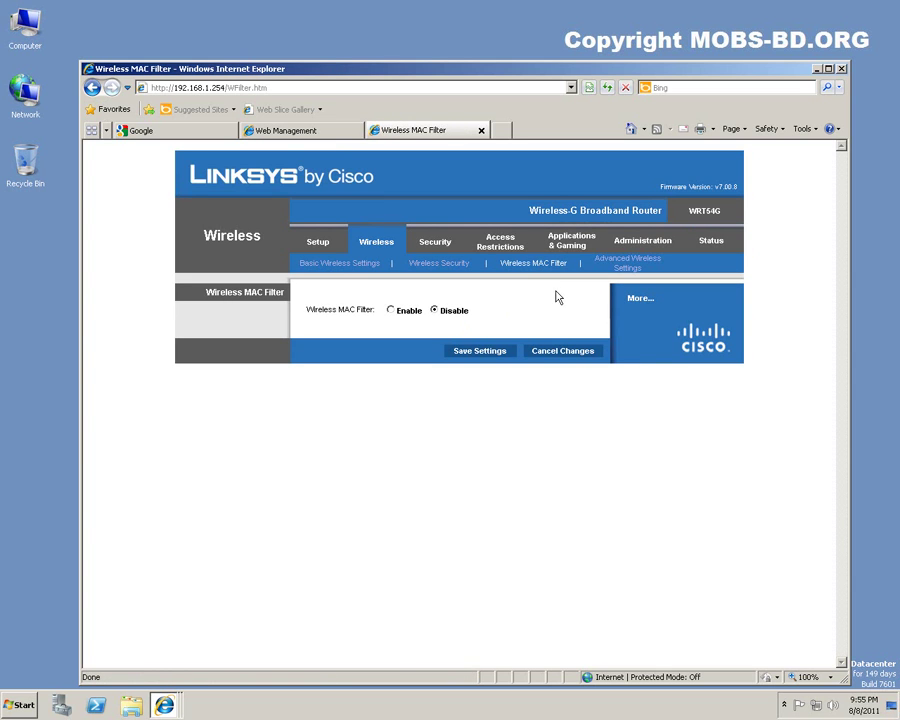
Step: Preview the enabled Wireless MAC Filter options without saving, and examine the Basic Rate and Transmission Rate choices in the Advanced Wireless Settings
{"action": "left_click", "coordinate": [390, 310]}
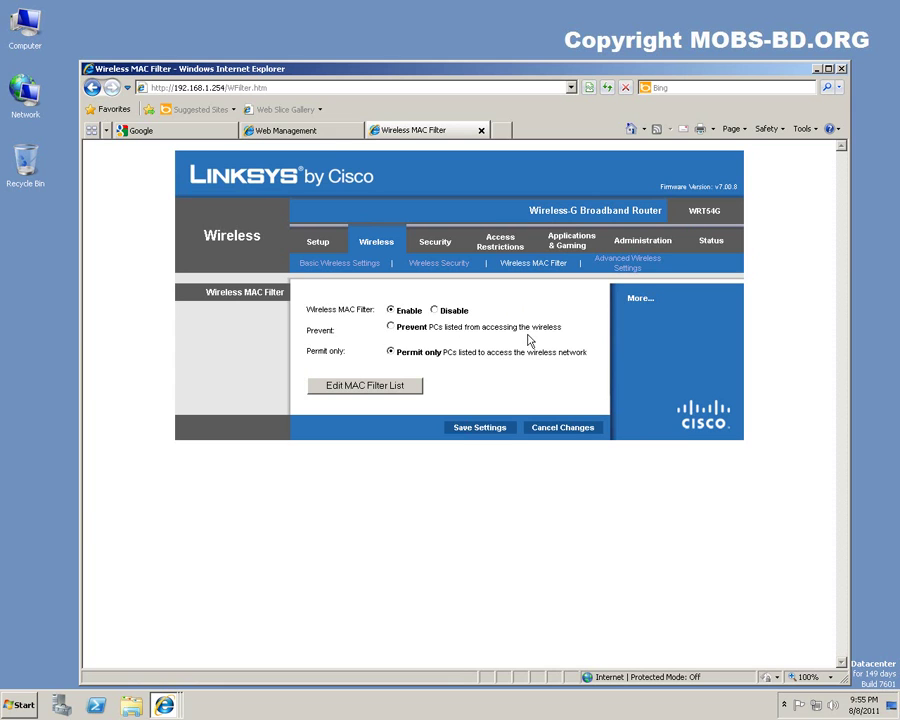
{"action": "left_click", "coordinate": [434, 310]}
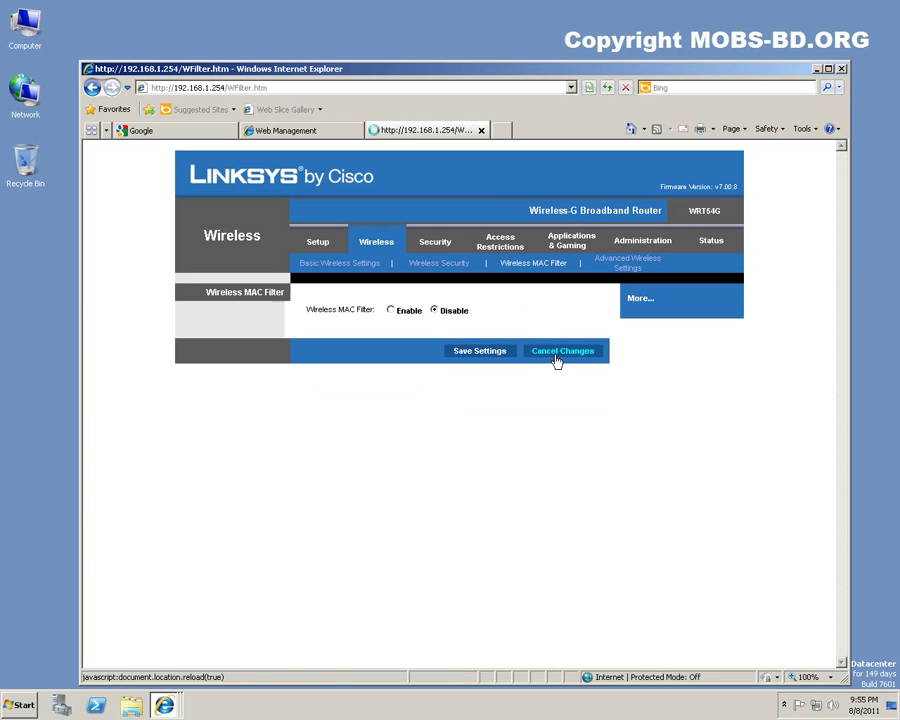
{"action": "left_click", "coordinate": [631, 266]}
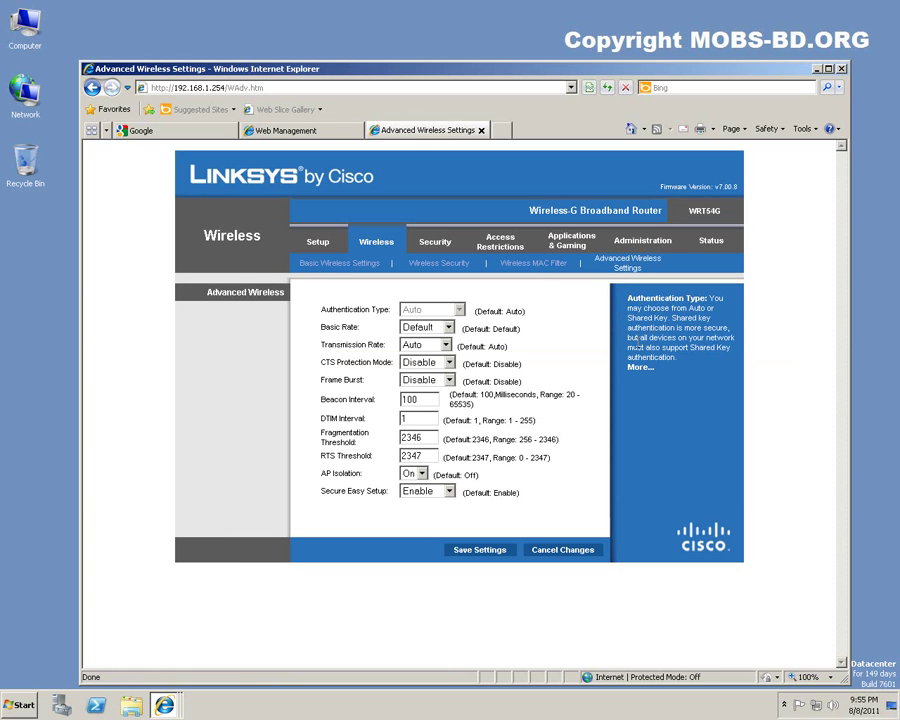
{"action": "left_click", "coordinate": [449, 328]}
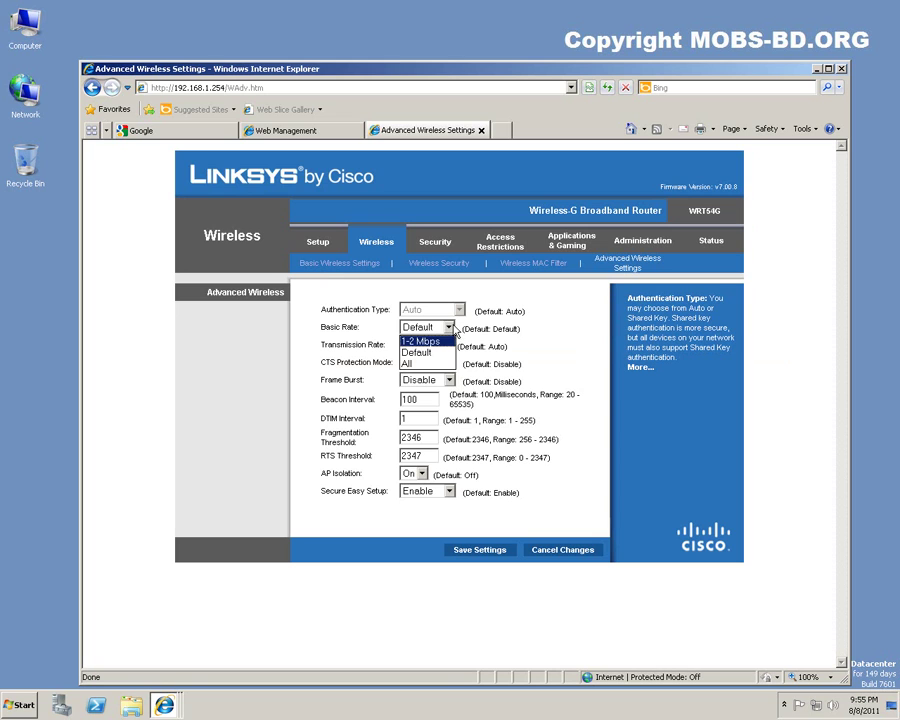
{"action": "left_click", "coordinate": [449, 328]}
{"action": "left_click", "coordinate": [447, 345]}
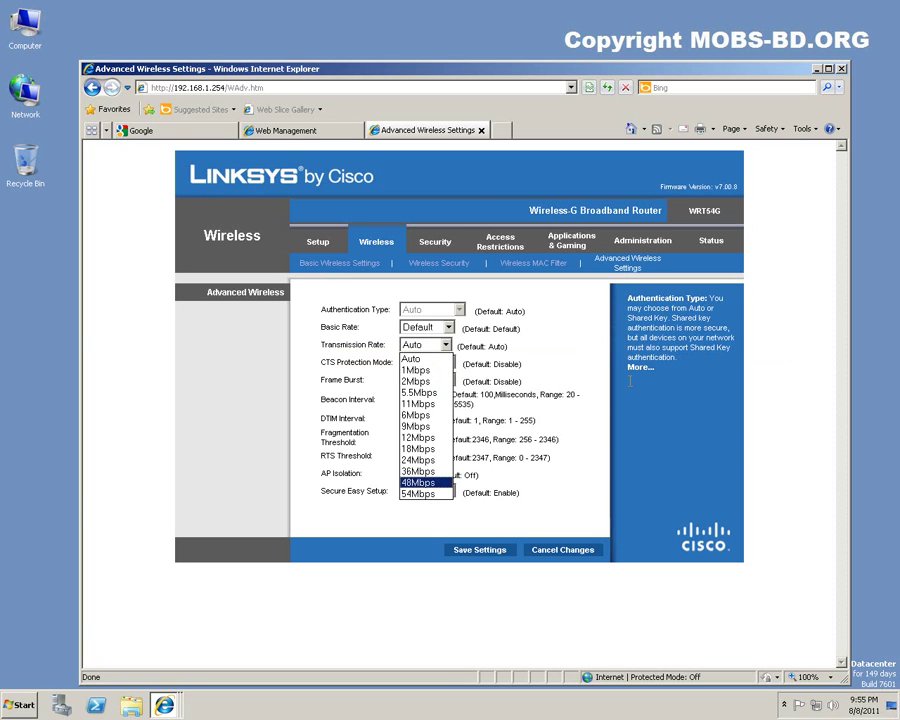
Step: Highlight the WRT54G model name in the page header, including its 54G suffix
{"action": "double_click", "coordinate": [717, 212]}
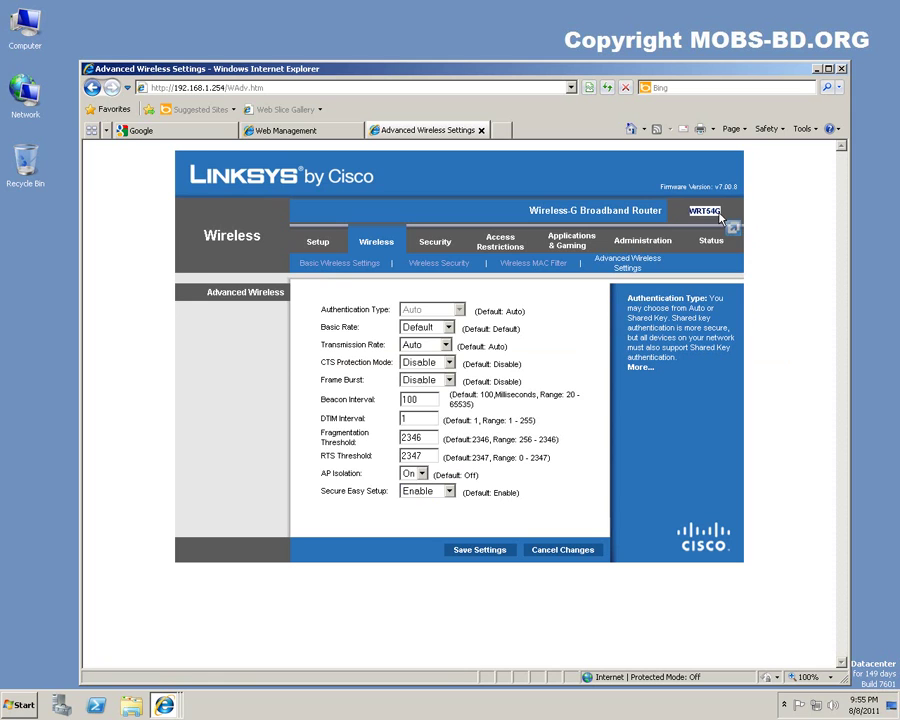
{"action": "left_click", "coordinate": [717, 213]}
{"action": "left_click_drag", "start_coordinate": [722, 212], "coordinate": [712, 212]}
{"action": "left_click", "coordinate": [709, 213]}
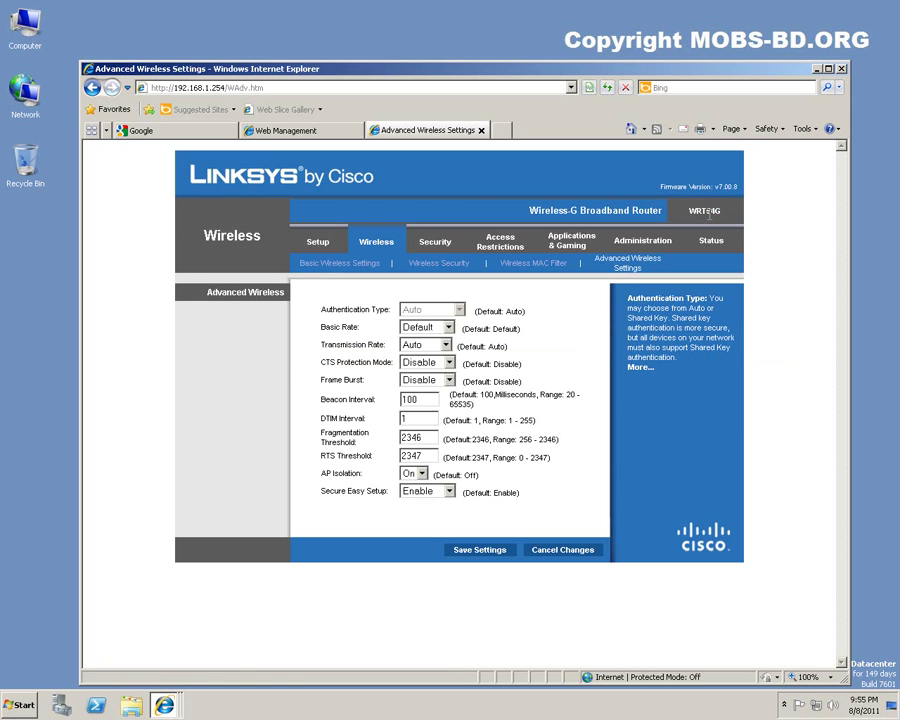
{"action": "left_click_drag", "start_coordinate": [706, 211], "coordinate": [720, 211]}
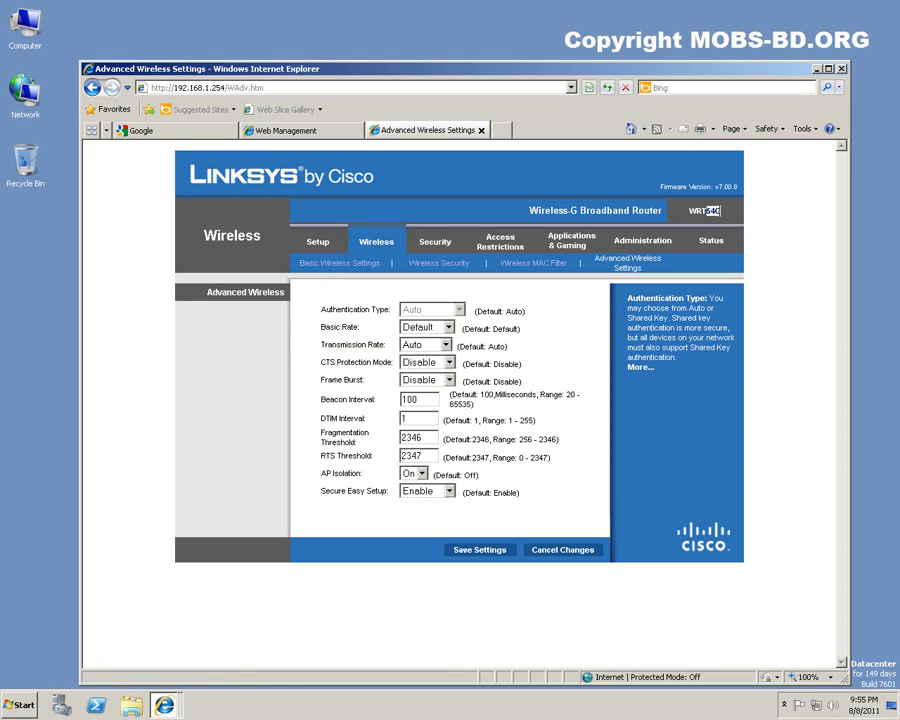
{"action": "left_click", "coordinate": [686, 212]}
Step: Examine the choices for Basic Rate, Transmission Rate, CTS Protection Mode and Frame Burst without changing them
{"action": "left_click", "coordinate": [449, 329]}
{"action": "left_click", "coordinate": [450, 330]}
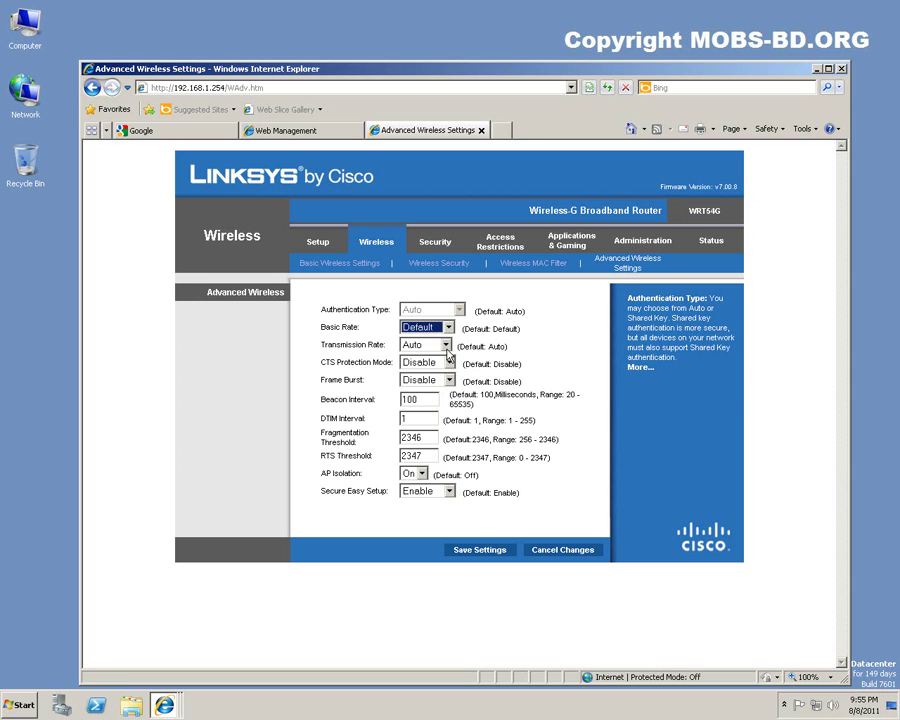
{"action": "left_click", "coordinate": [447, 346]}
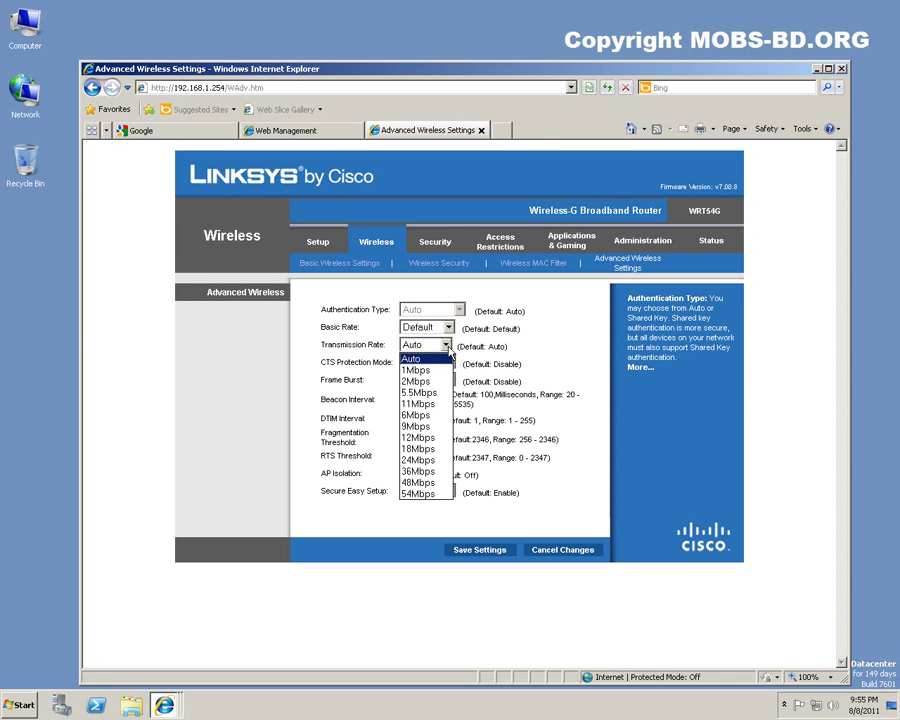
{"action": "left_click", "coordinate": [449, 350]}
{"action": "left_click", "coordinate": [449, 364]}
{"action": "left_click", "coordinate": [450, 372]}
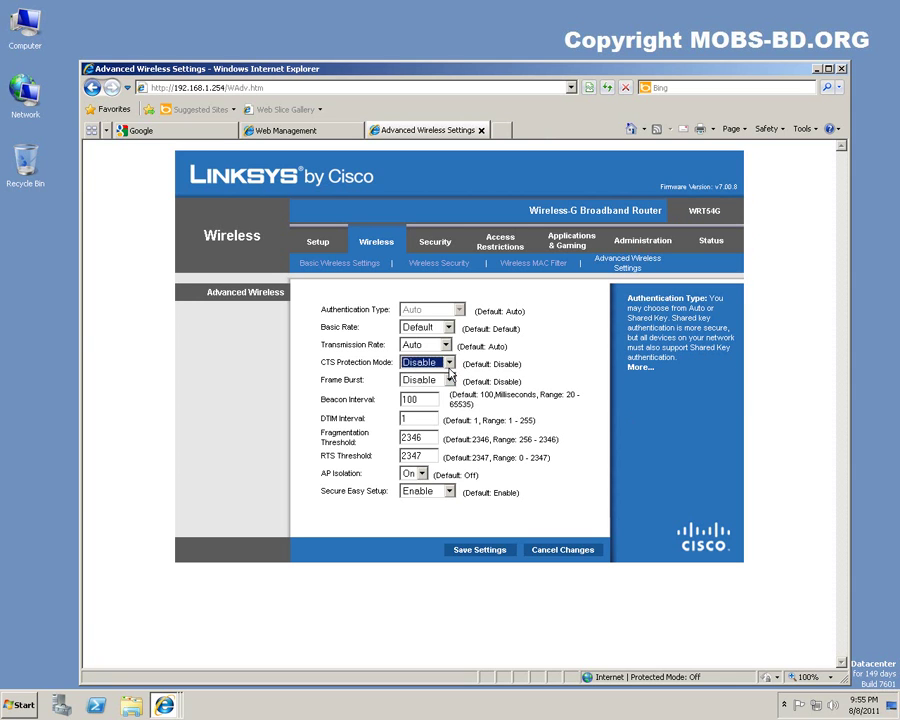
{"action": "left_click", "coordinate": [449, 381]}
{"action": "left_click", "coordinate": [449, 387]}
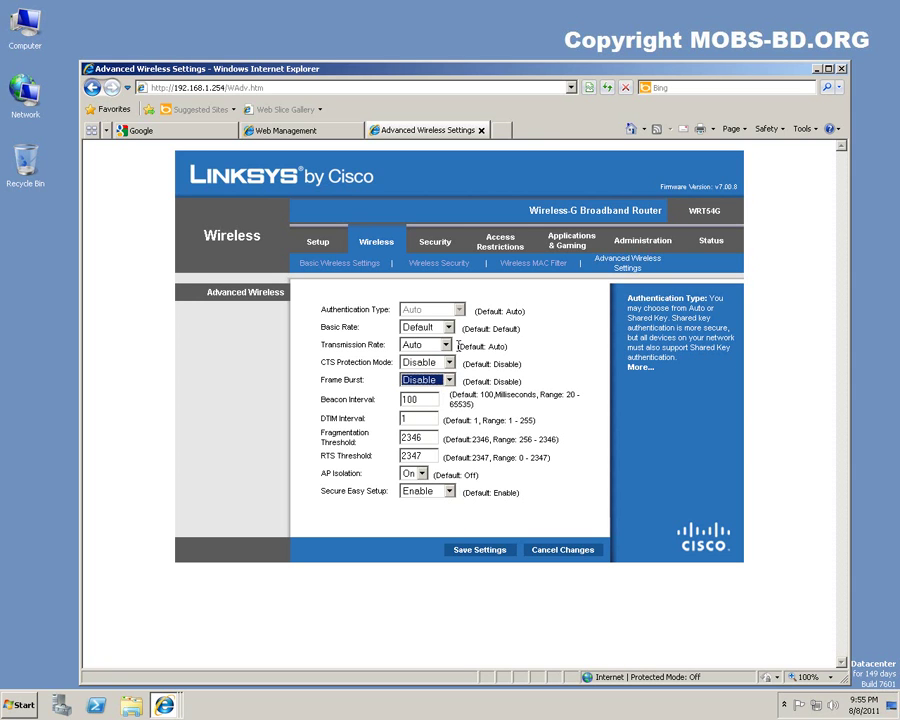
Step: Examine the WRT54G's Firewall options and VPN Passthrough settings, revisiting the Advanced Wireless Settings in between
{"action": "left_click", "coordinate": [437, 242]}
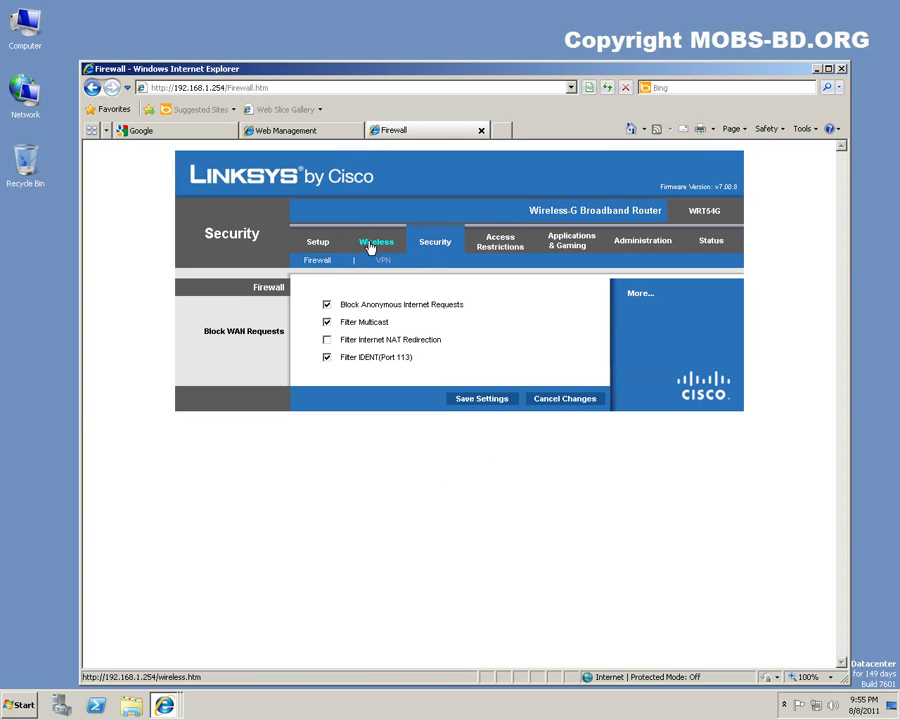
{"action": "left_click", "coordinate": [373, 243]}
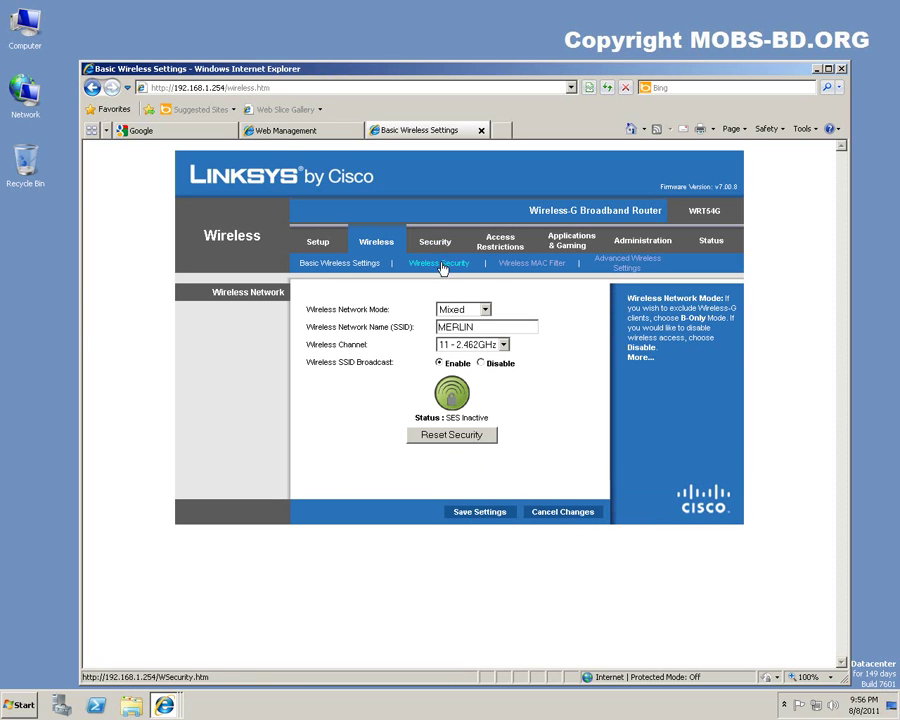
{"action": "left_click", "coordinate": [591, 268]}
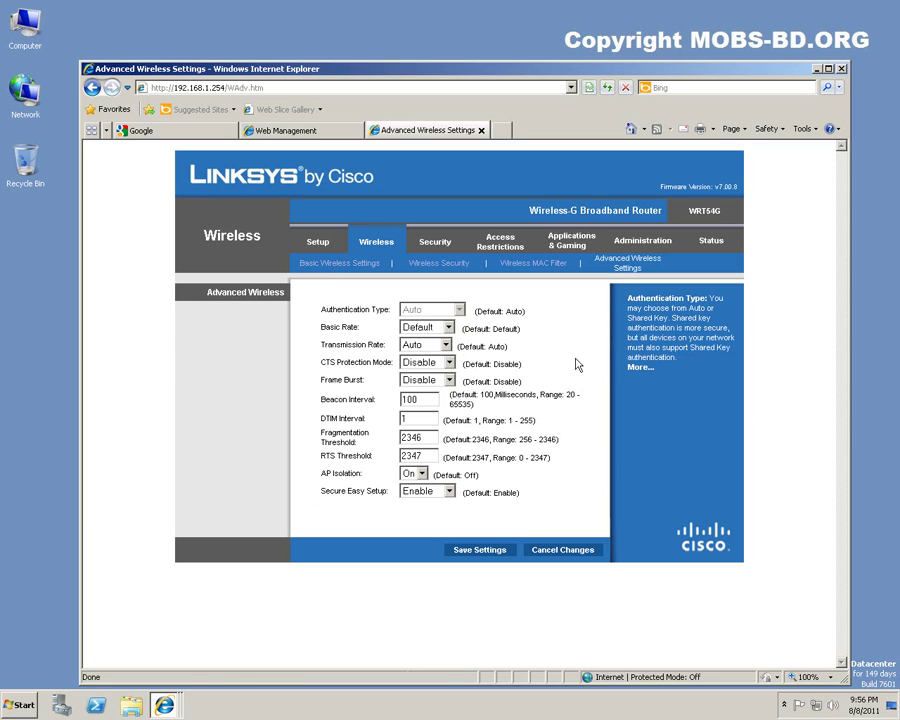
{"action": "left_click", "coordinate": [435, 241]}
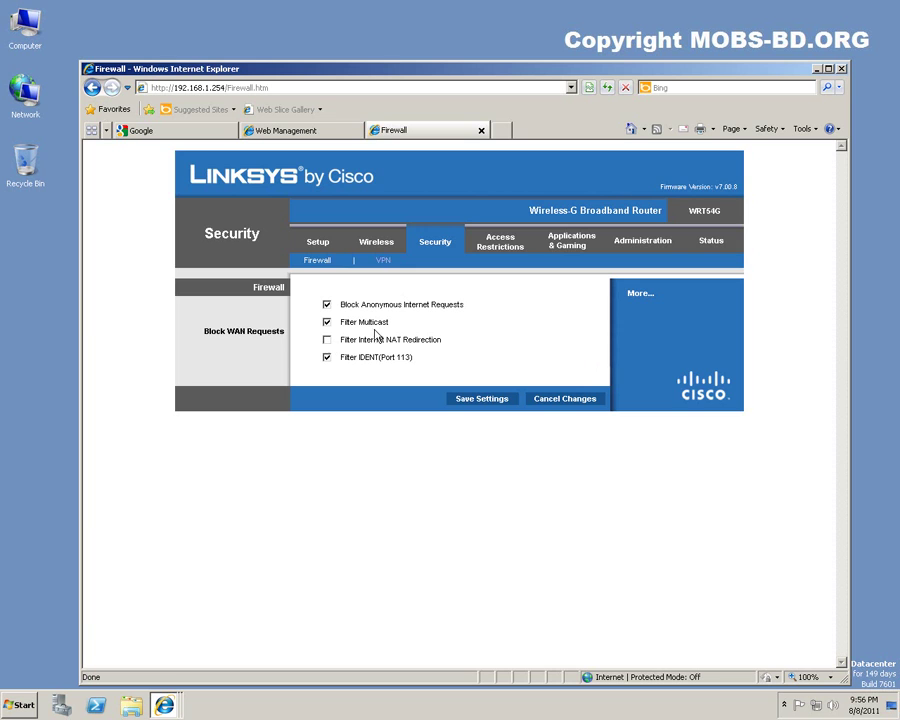
{"action": "left_click", "coordinate": [385, 262]}
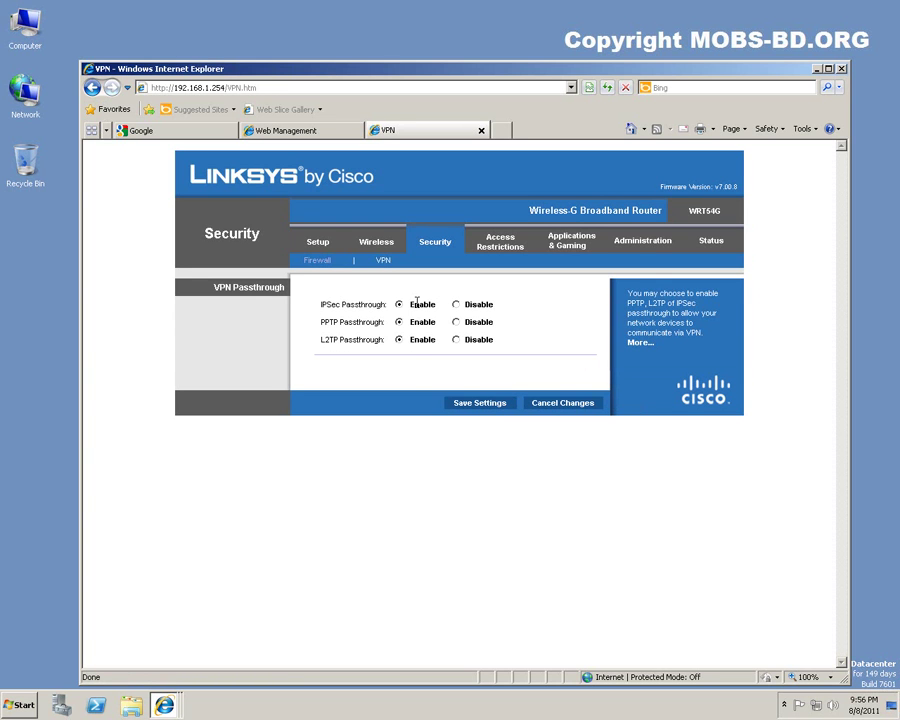
Step: Examine the Internet Access policy under Access Restrictions, including its schedule, blocked services and website blocking fields
{"action": "left_click", "coordinate": [500, 250]}
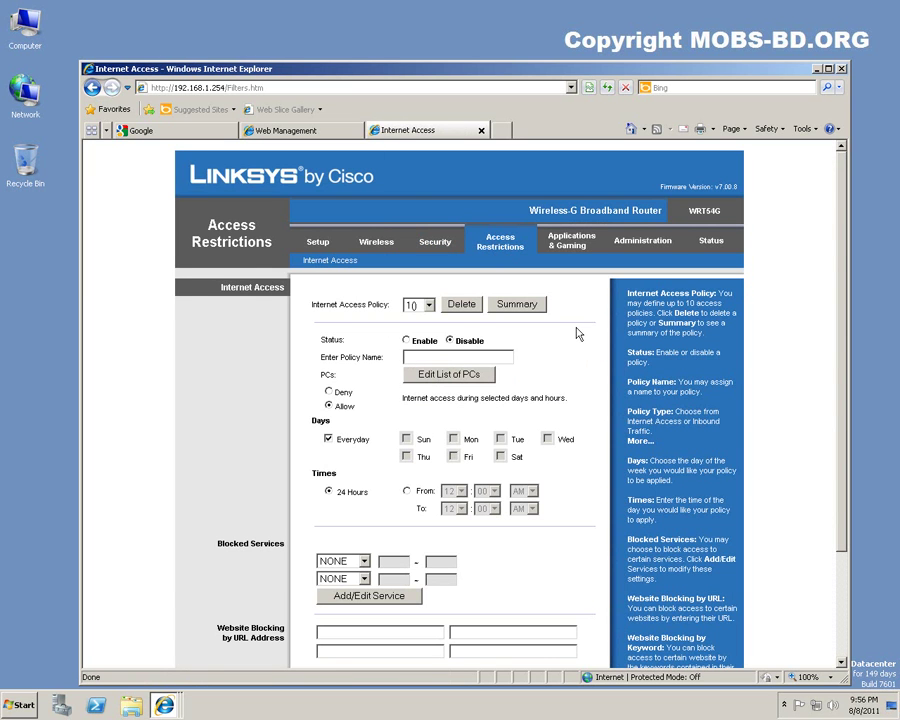
{"action": "scroll", "coordinate": [577, 333], "scroll_direction": "down", "scroll_amount": 3}
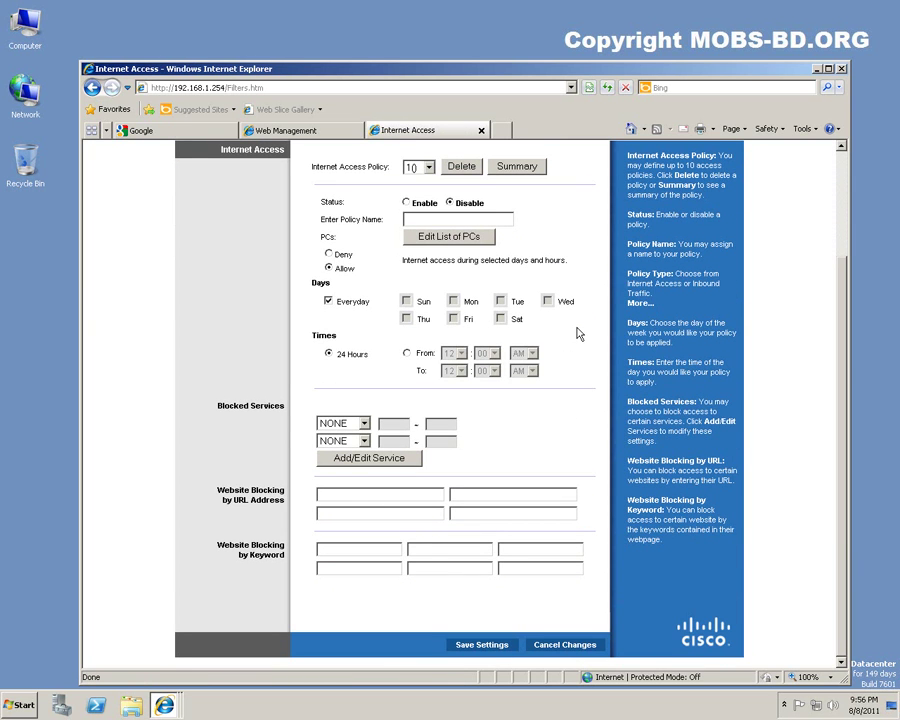
{"action": "scroll", "coordinate": [577, 333], "scroll_direction": "up", "scroll_amount": 3}
{"action": "scroll", "coordinate": [577, 333], "scroll_direction": "down", "scroll_amount": 3}
Step: Switch to the RV042's Firewall Content Filter and preview its Forbidden Domains list without saving
{"action": "left_click", "coordinate": [290, 130]}
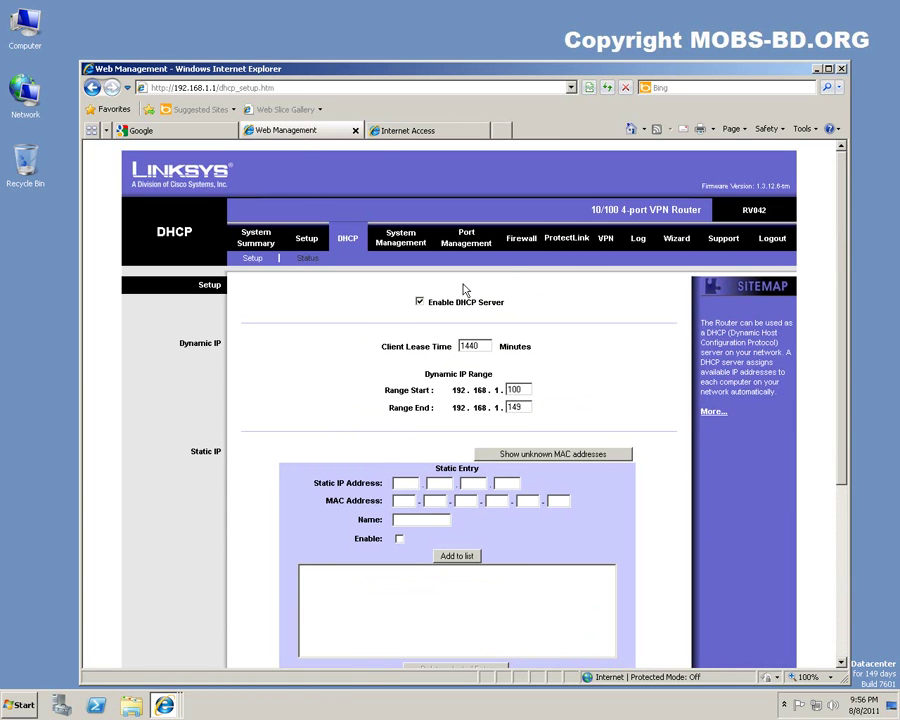
{"action": "left_click", "coordinate": [520, 238]}
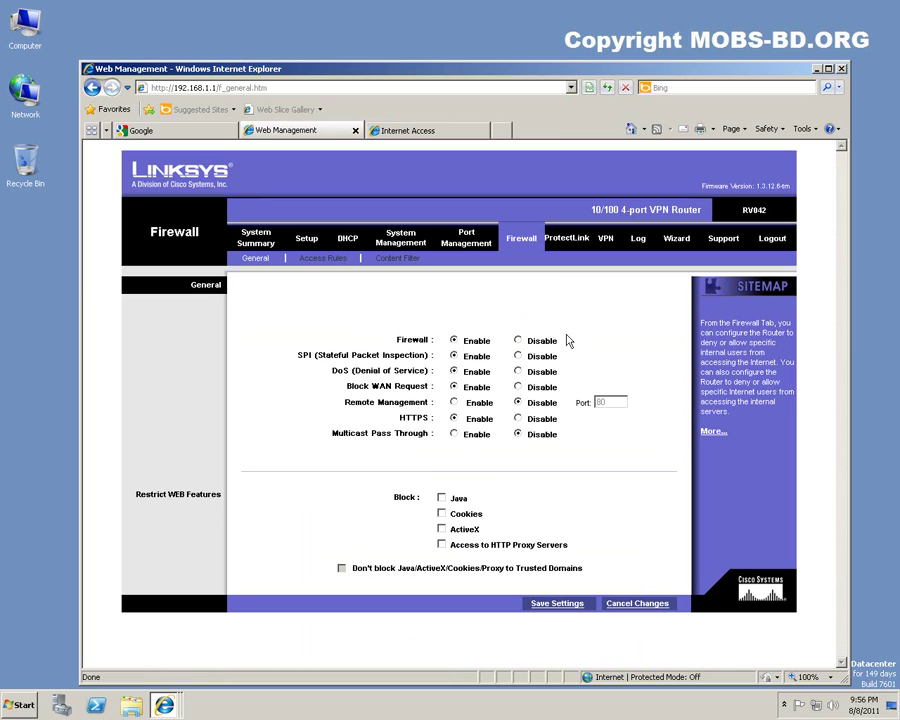
{"action": "left_click", "coordinate": [398, 260]}
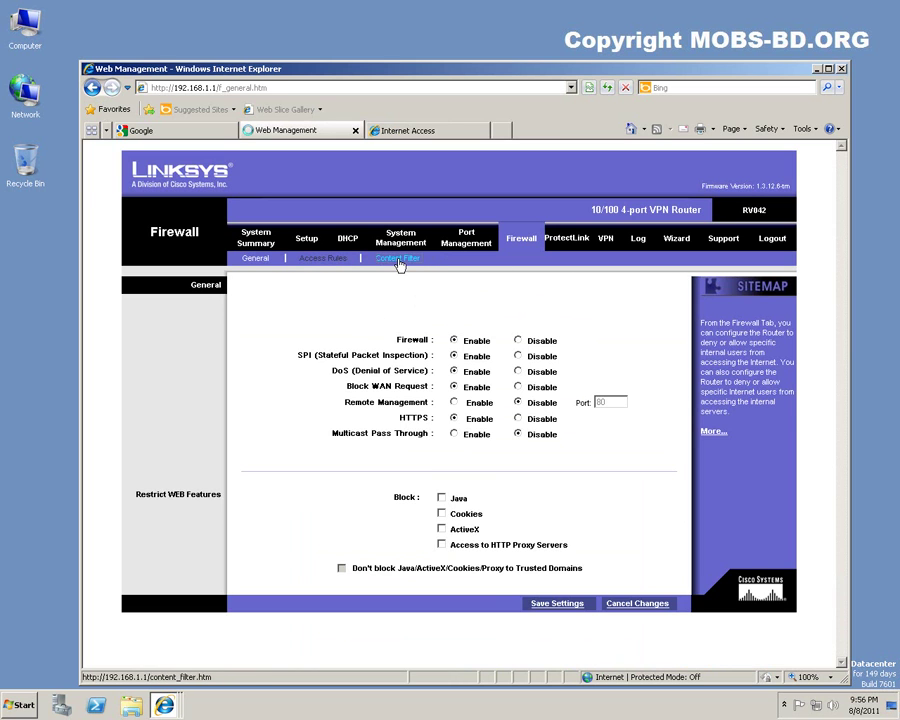
{"action": "left_click", "coordinate": [413, 315]}
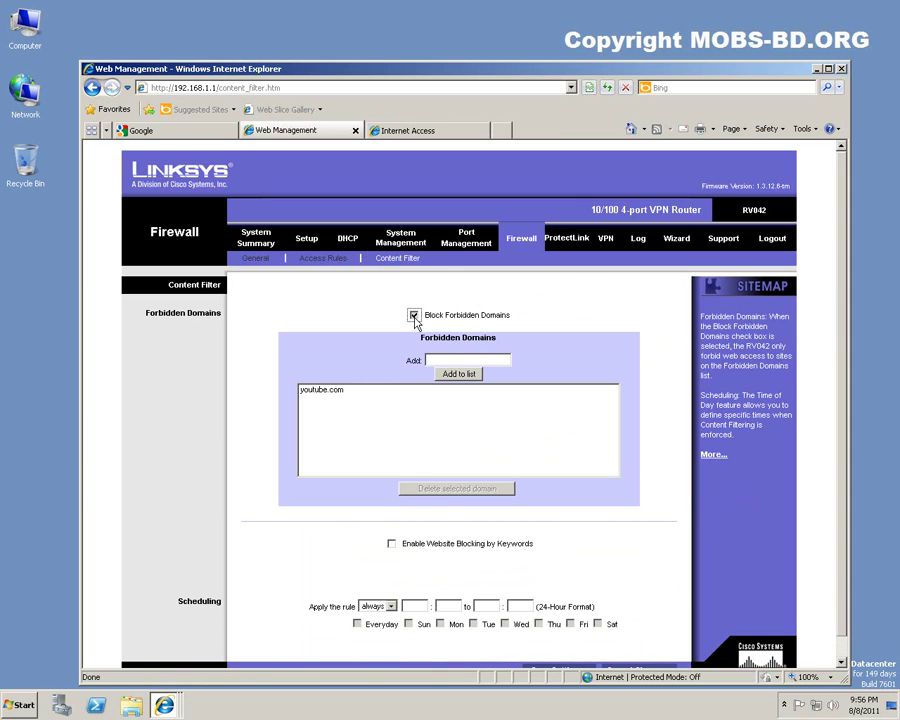
{"action": "left_click", "coordinate": [413, 315]}
Step: Return to the WRT54G's Internet Access policy and examine the services that can be blocked, leaving NONE selected
{"action": "left_click", "coordinate": [432, 132]}
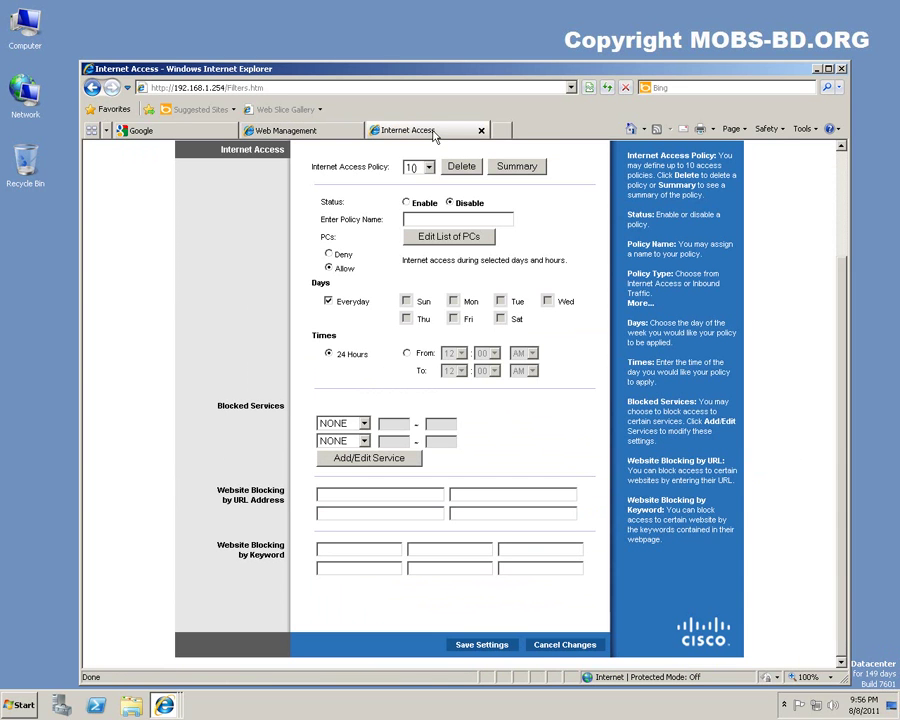
{"action": "scroll", "coordinate": [556, 457], "scroll_direction": "up", "scroll_amount": 2}
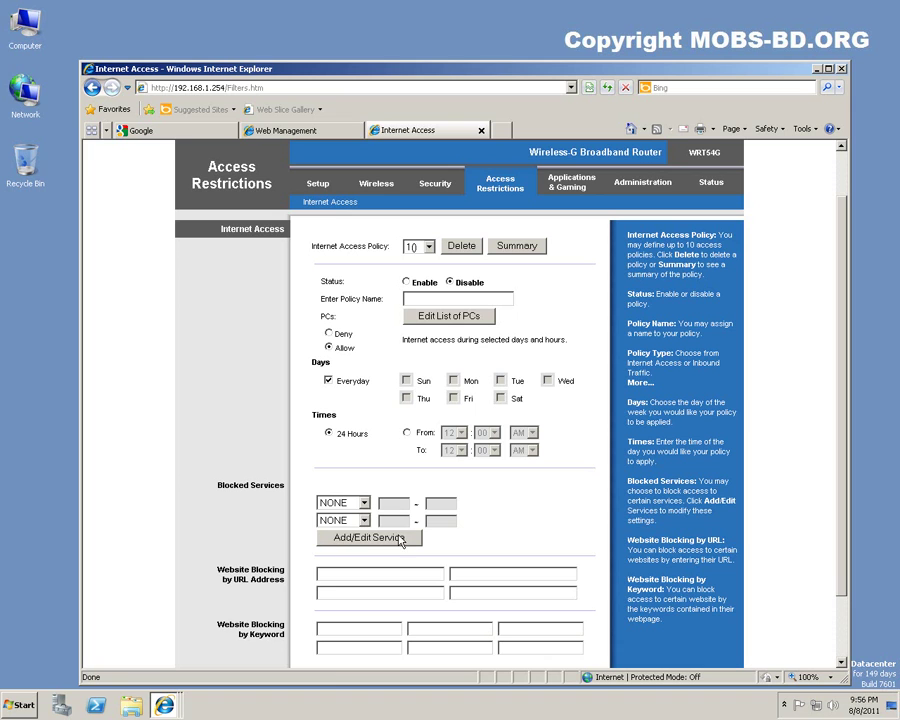
{"action": "left_click", "coordinate": [364, 504]}
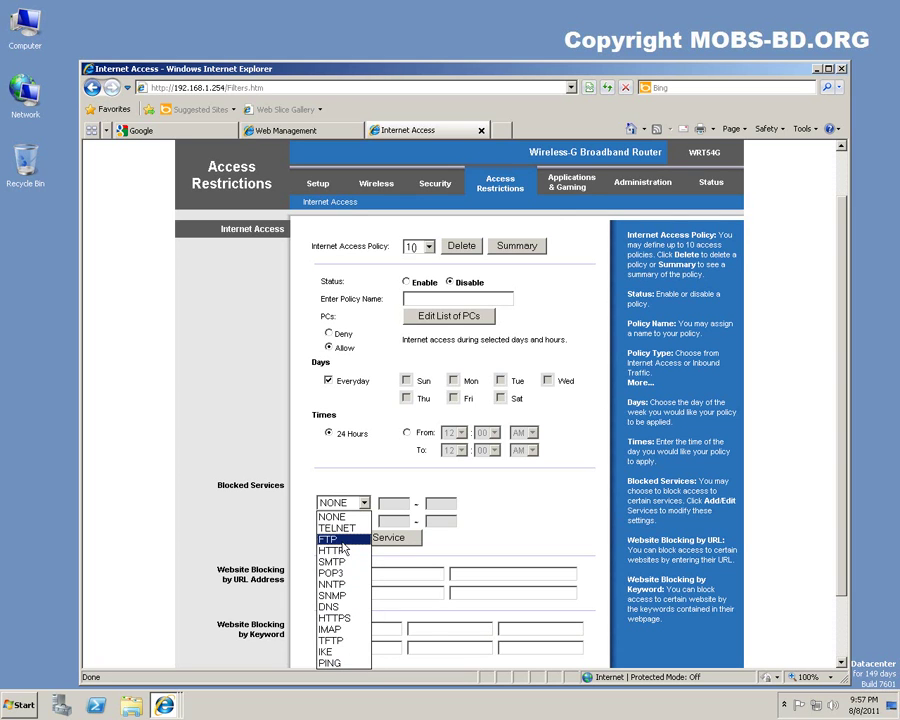
{"action": "left_click", "coordinate": [543, 488]}
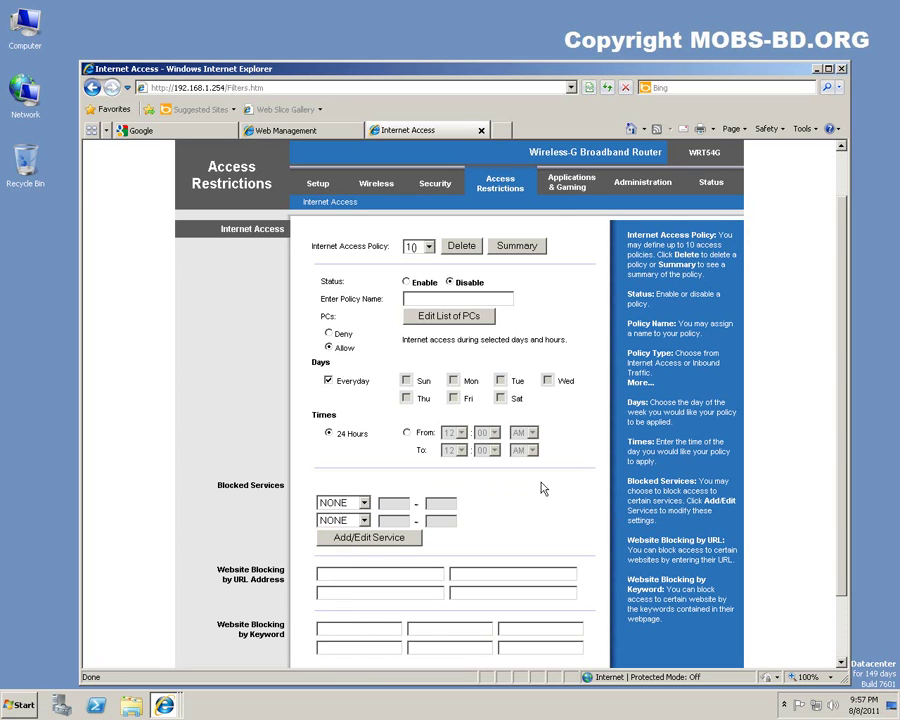
Step: Examine the WRT54G's Port Range Forward page and its QoS settings under Applications & Gaming
{"action": "left_click", "coordinate": [567, 183]}
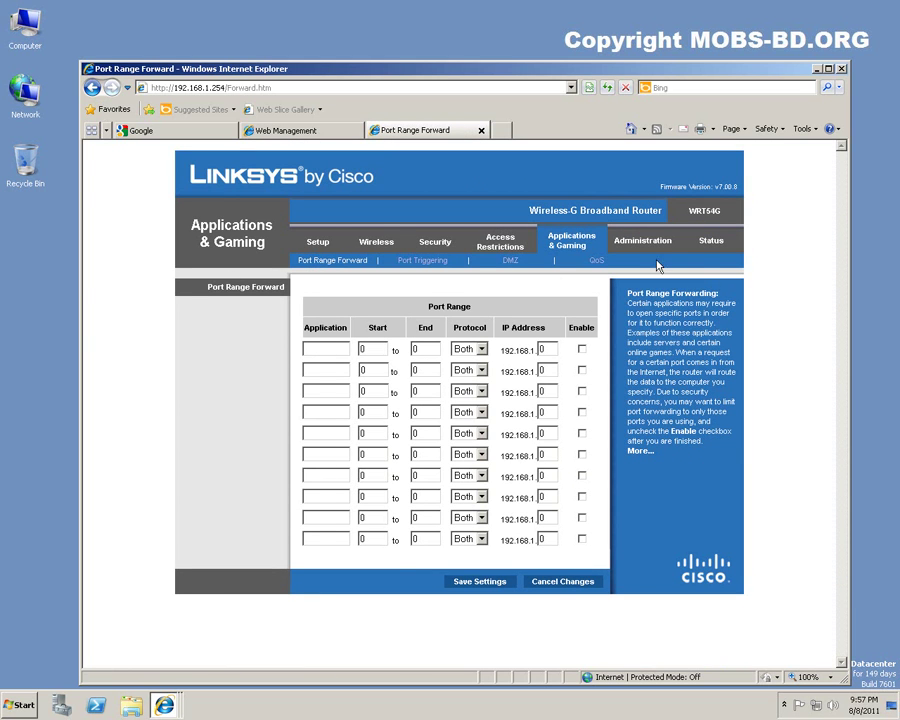
{"action": "left_click", "coordinate": [596, 262]}
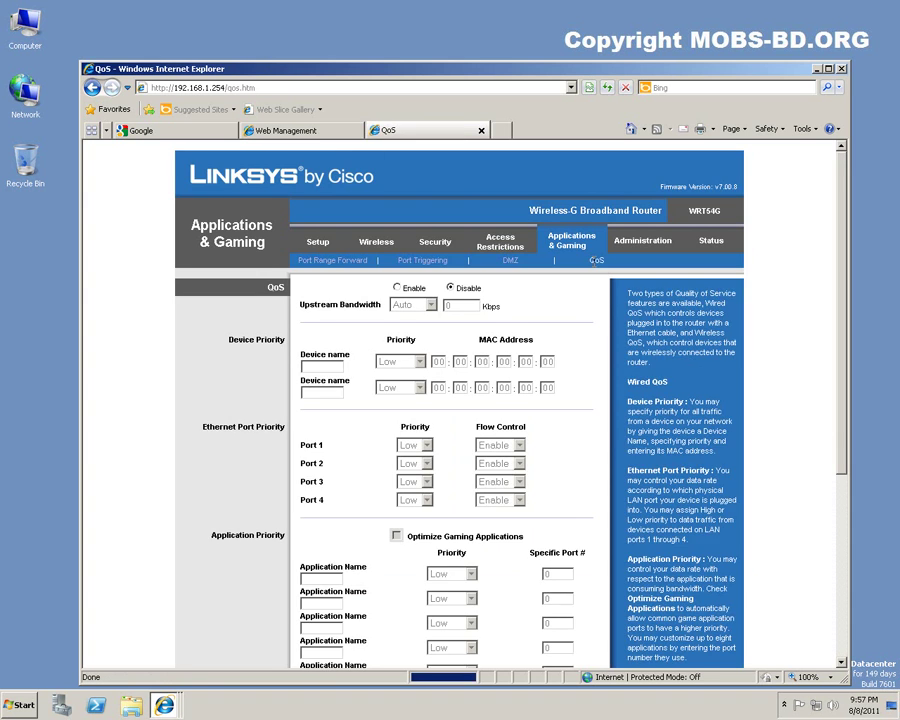
{"action": "scroll", "coordinate": [586, 305], "scroll_direction": "down", "scroll_amount": 5}
{"action": "scroll", "coordinate": [586, 305], "scroll_direction": "up", "scroll_amount": 5}
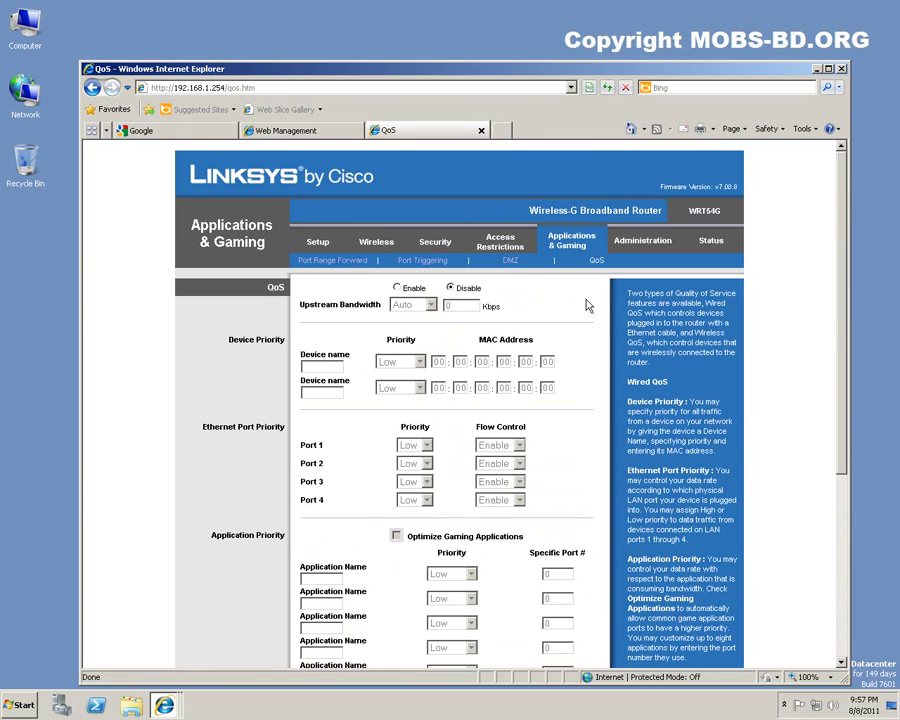
Step: Examine the WRT54G's Administration management page and review its Basic Setup network settings
{"action": "left_click", "coordinate": [645, 244]}
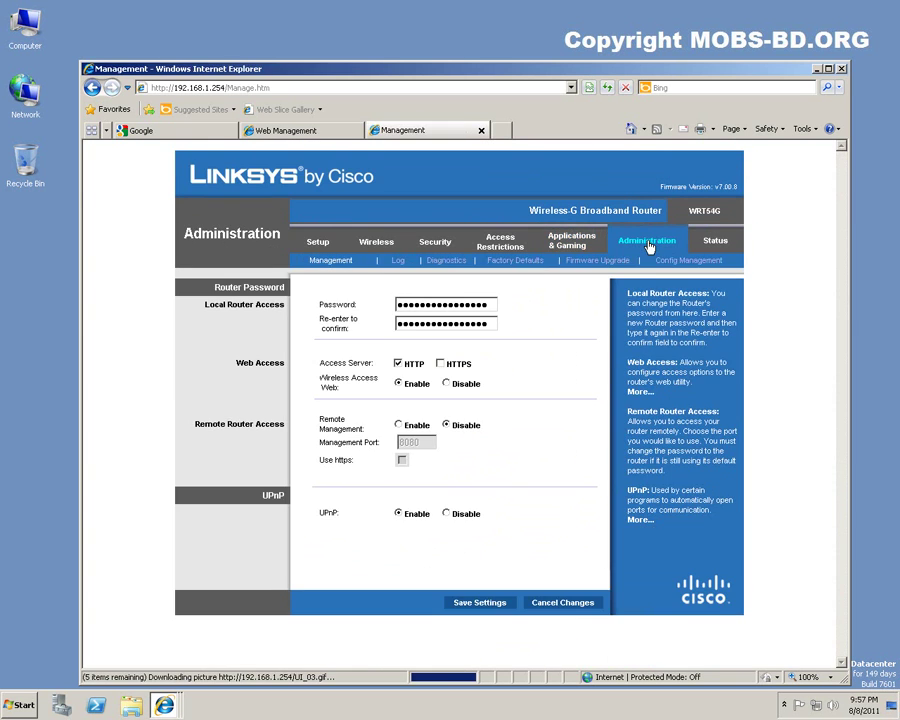
{"action": "left_click", "coordinate": [319, 245]}
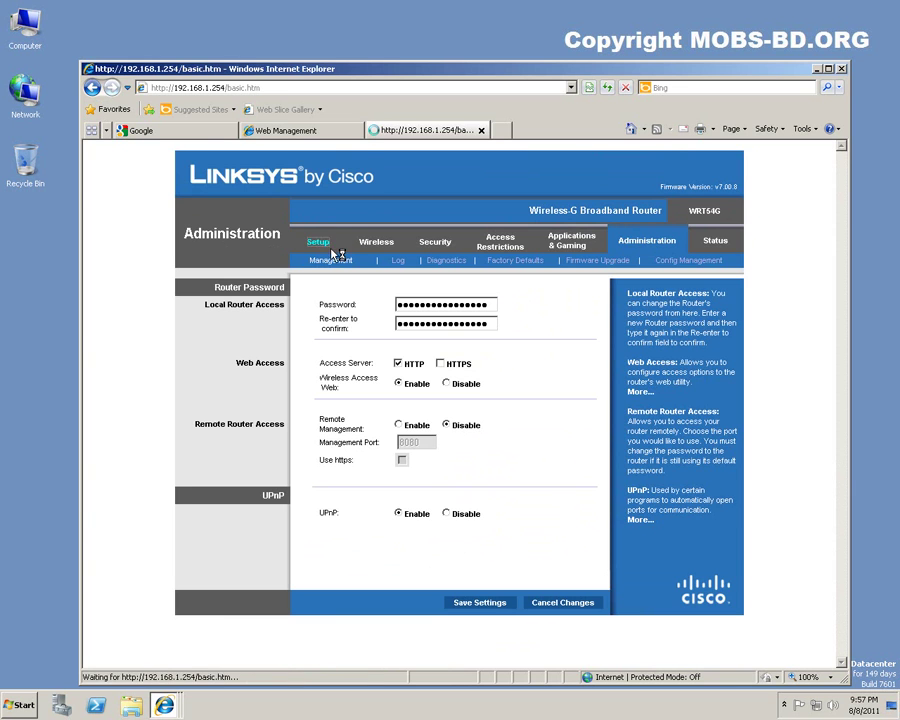
{"action": "scroll", "coordinate": [502, 360], "scroll_direction": "down", "scroll_amount": 4}
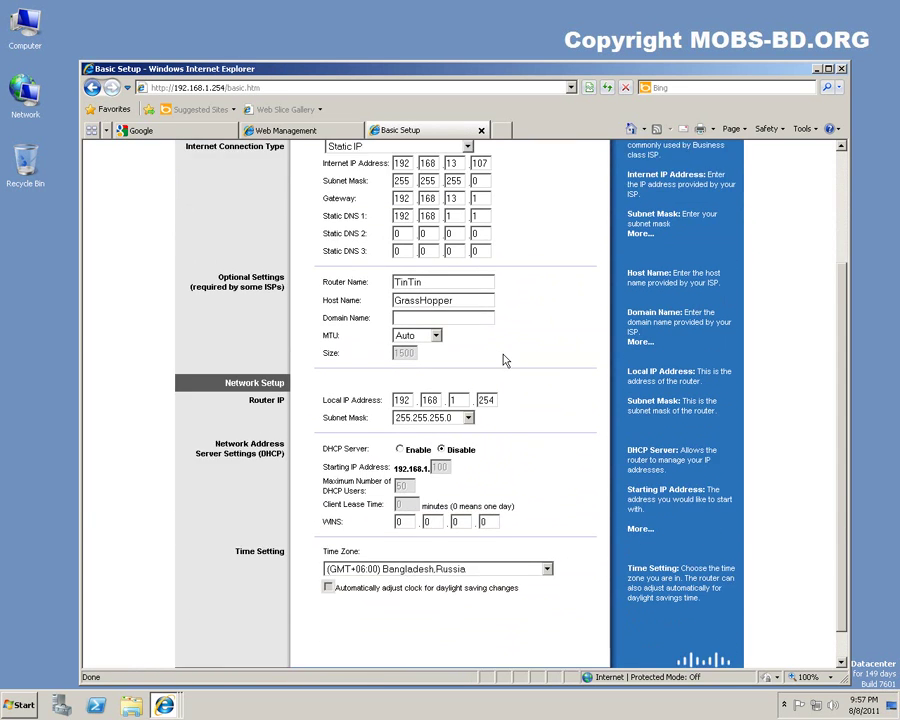
{"action": "scroll", "coordinate": [505, 361], "scroll_direction": "up", "scroll_amount": 2}
Step: Switch back to the RV042 and open its System Summary page
{"action": "left_click", "coordinate": [285, 130]}
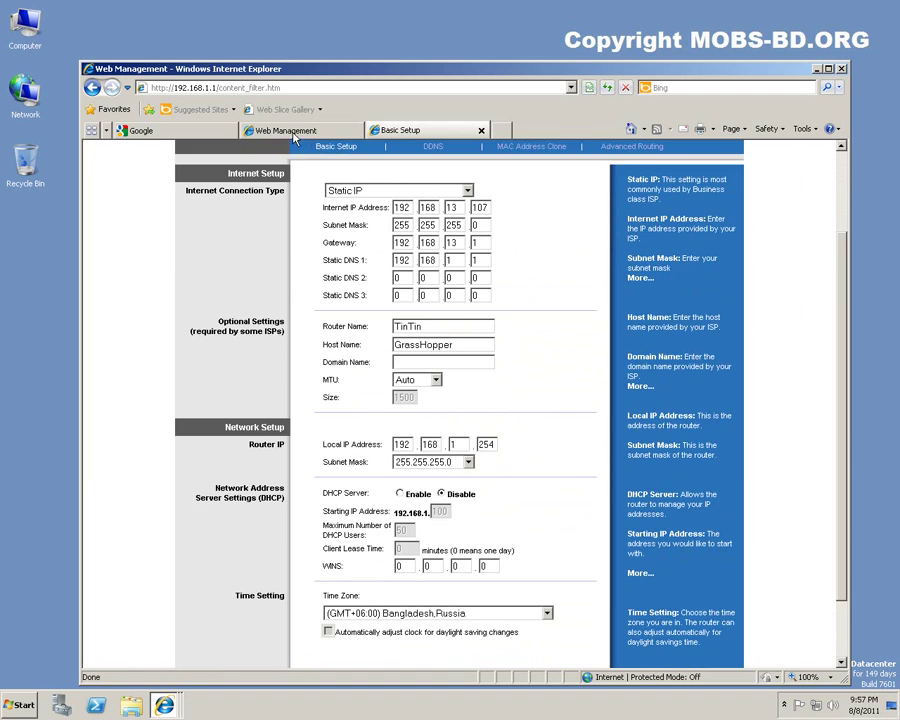
{"action": "left_click", "coordinate": [252, 242]}
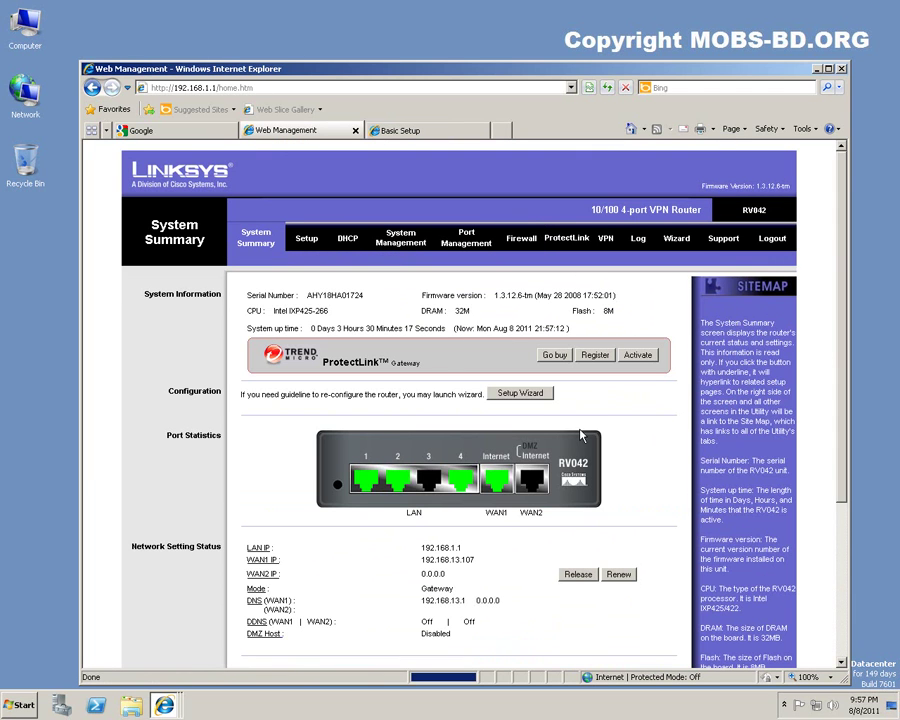